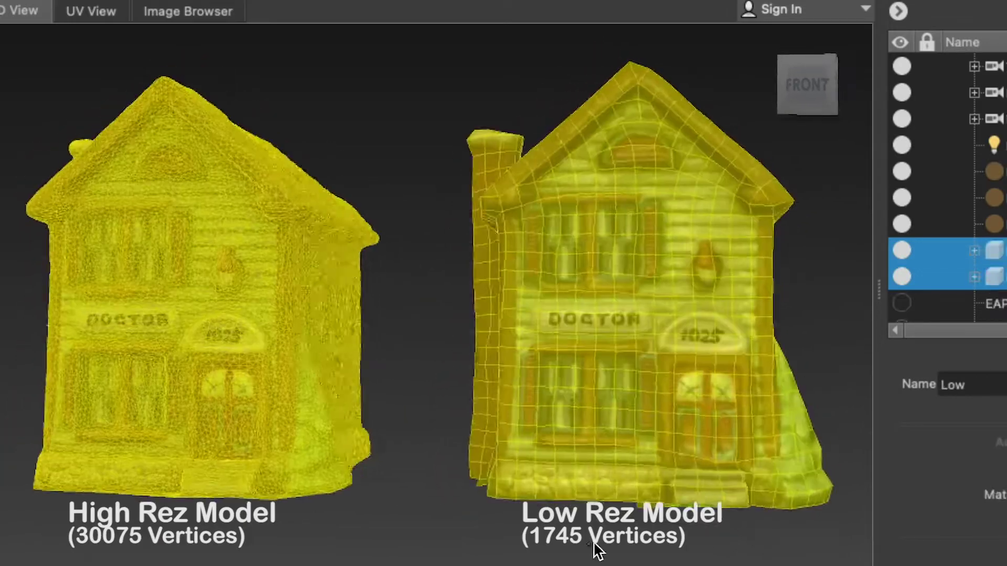
mouse_move(594, 544)
alt+mouse_down()
mouse_move(686, 539)
mouse_move(594, 544)
alt+mouse_up()
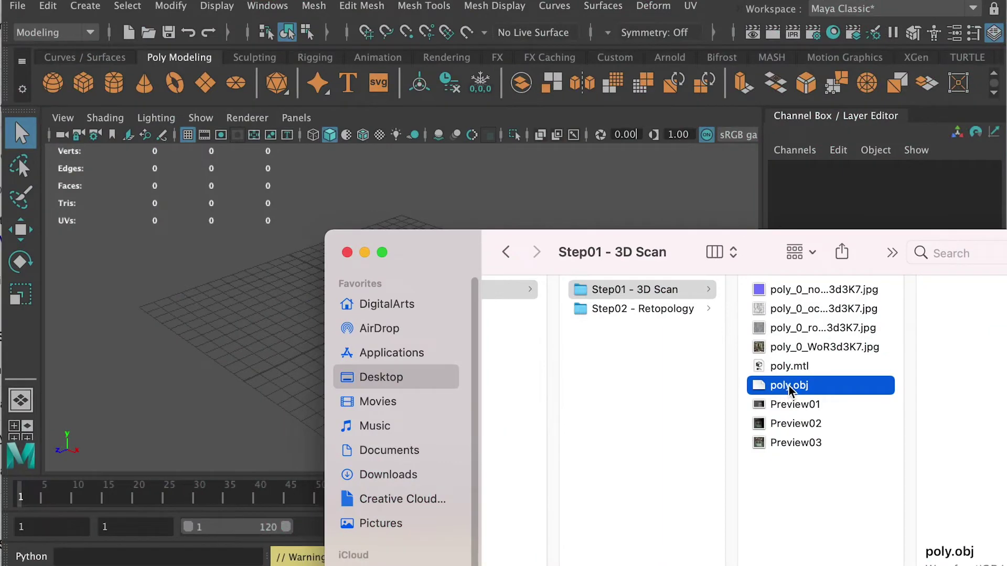
Import the scanned model poly.obj from the Step01 - 3D Scan folder into the Maya scene, select it and frame it
drag(788, 386, 263, 304)
click(264, 306)
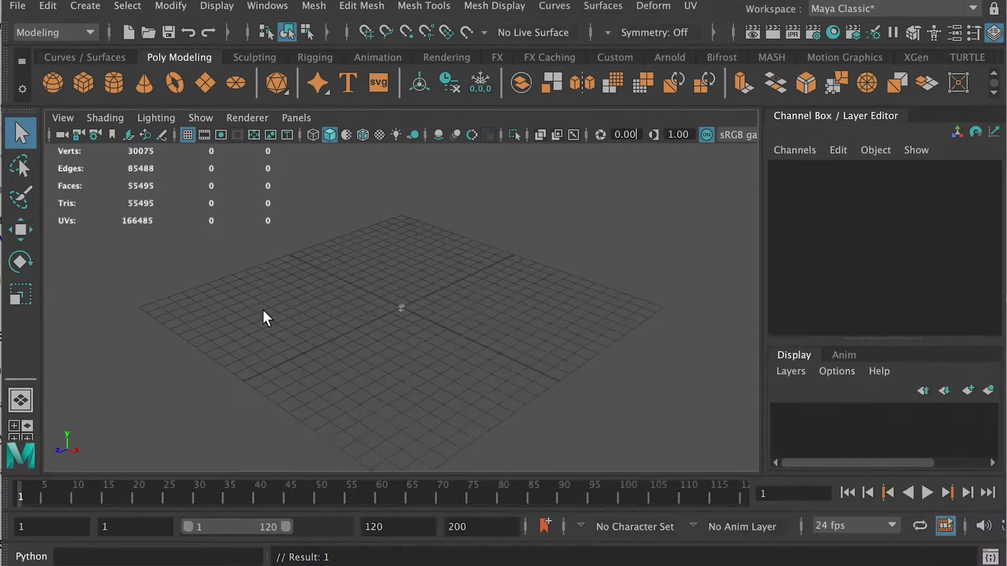
drag(426, 345, 519, 329)
key(f)
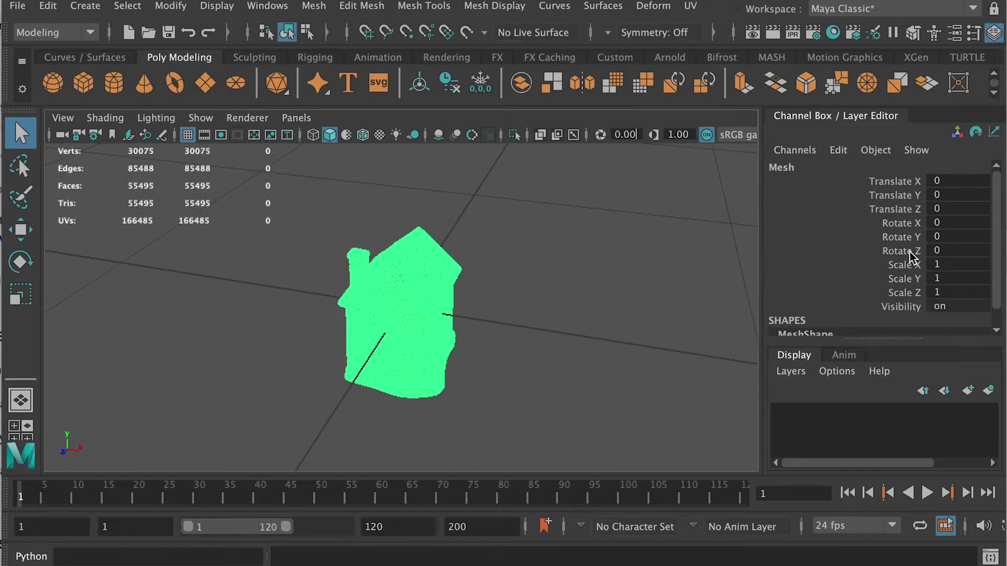
Set the mesh's Scale X, Scale Y and Scale Z to 300 and frame the enlarged house
double_click(955, 266)
click(957, 281)
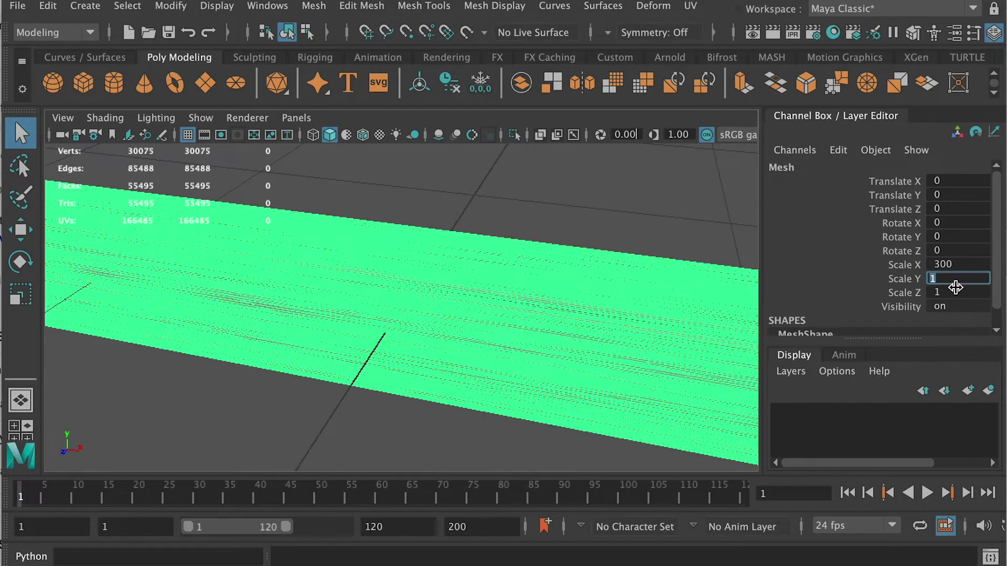
text(300)
click(953, 292)
text(300)
key(Return)
key(f)
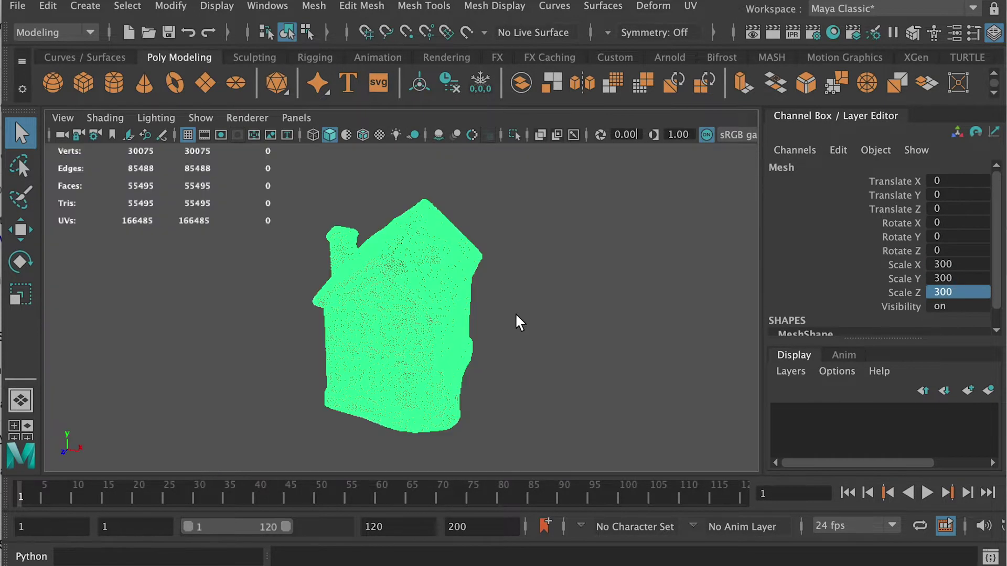
Display the house with its textures and examine the scan from several sides
alt+drag(515, 313, 513, 355)
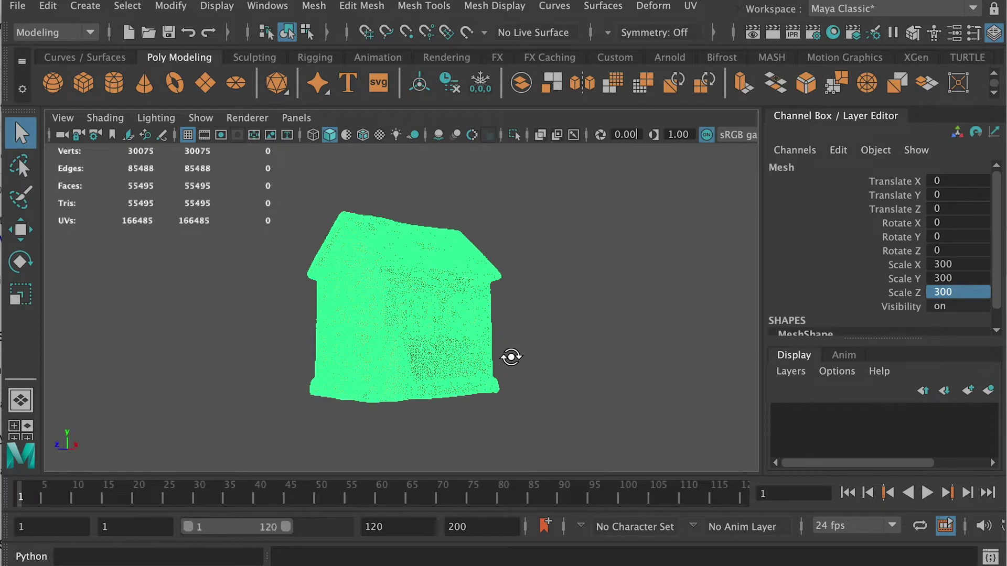
click(531, 313)
mouse_move(531, 313)
alt+mouse_down()
mouse_move(513, 310)
mouse_move(481, 364)
mouse_move(591, 326)
mouse_move(445, 320)
mouse_move(631, 288)
mouse_move(344, 299)
mouse_move(493, 283)
mouse_move(377, 295)
mouse_move(491, 302)
mouse_move(292, 315)
mouse_move(524, 344)
alt+mouse_up()
key(6)
scroll(529, 308, up, 3)
alt+drag(456, 321, 544, 332)
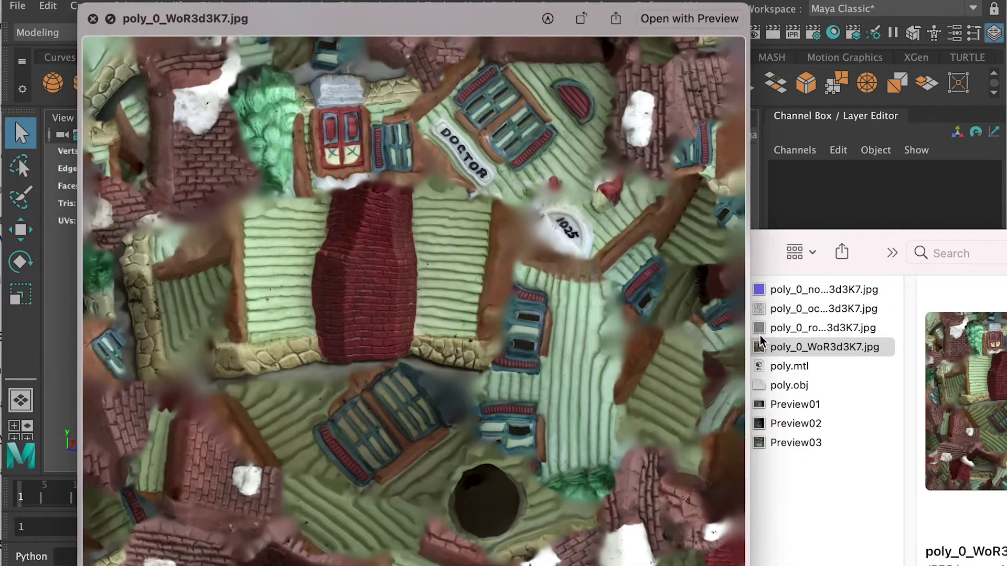
Show the house in plain shading without textures and switch the mesh to vertex selection
key(Up)
key(Up)
key(Up)
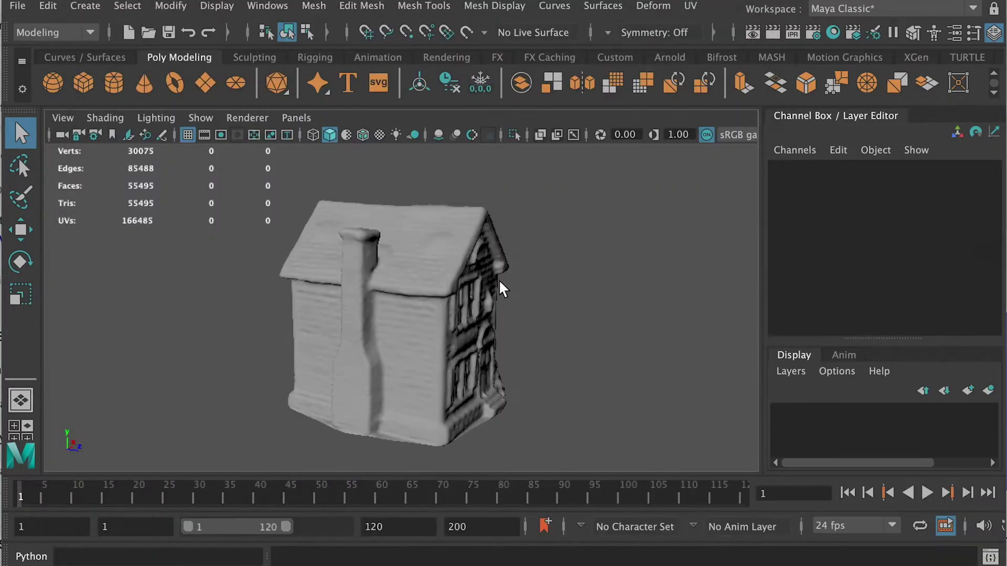
click(418, 272)
right_drag(418, 272, 344, 257)
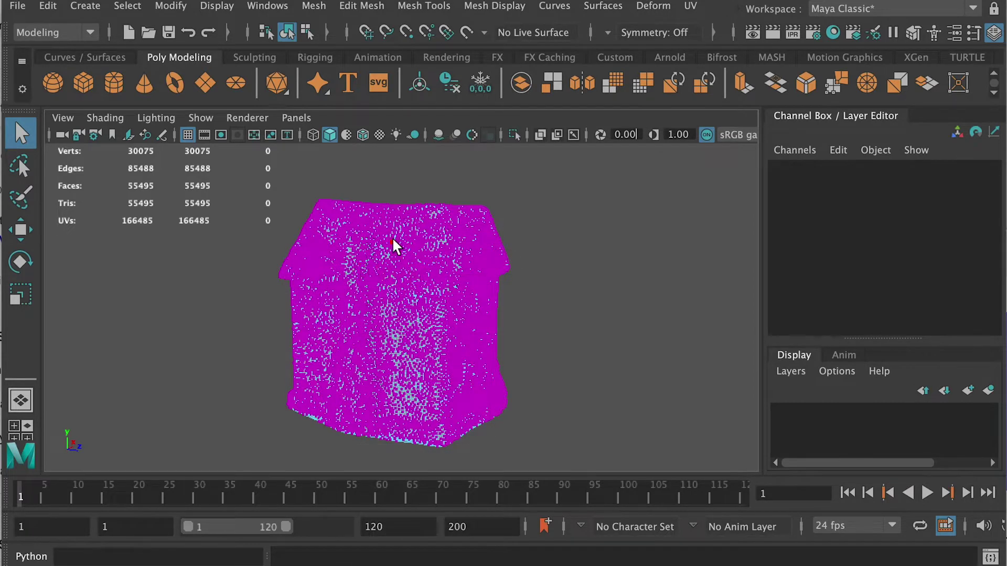
Test whether the mesh is one piece by moving connected vertex groups of the roof and front wall away from the house
drag(392, 237, 292, 280)
key(w)
double_click(346, 223)
drag(400, 210, 302, 242)
double_click(401, 333)
alt+drag(378, 347, 608, 286)
click(565, 351)
right_drag(462, 257, 509, 229)
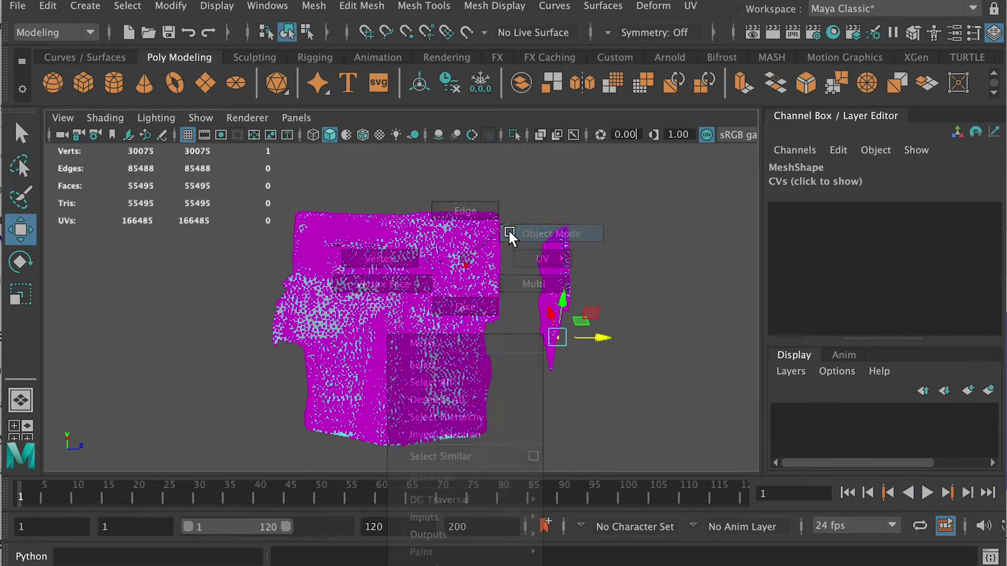
alt+drag(526, 194, 402, 250)
click(524, 184)
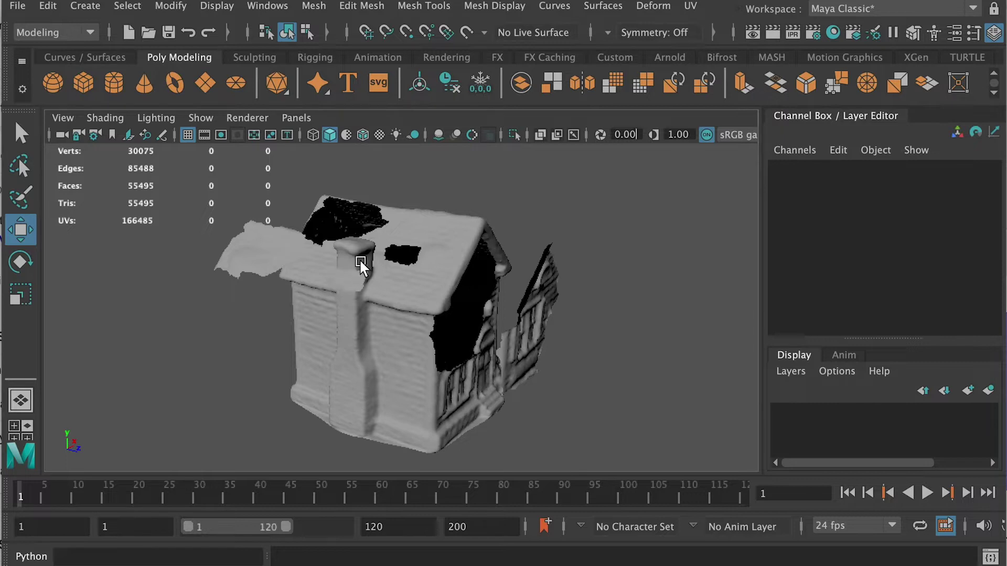
Undo the moves of the roof and front wall pieces
key(ctrl+z)
key(ctrl+z)
key(ctrl+z)
key(ctrl+z)
key(ctrl+z)
key(ctrl+z)
key(ctrl+z)
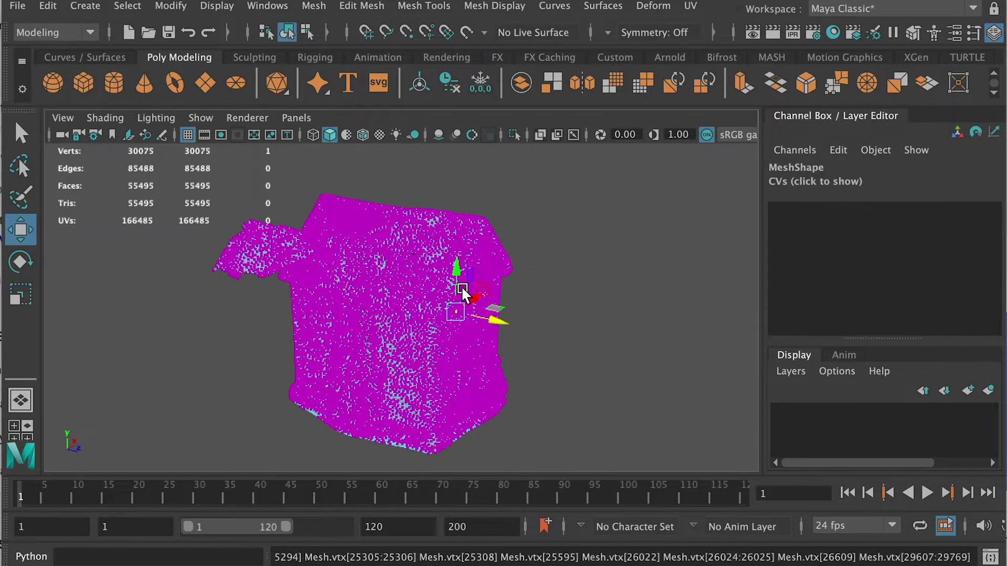
key(ctrl+z)
key(ctrl+z)
key(ctrl+z)
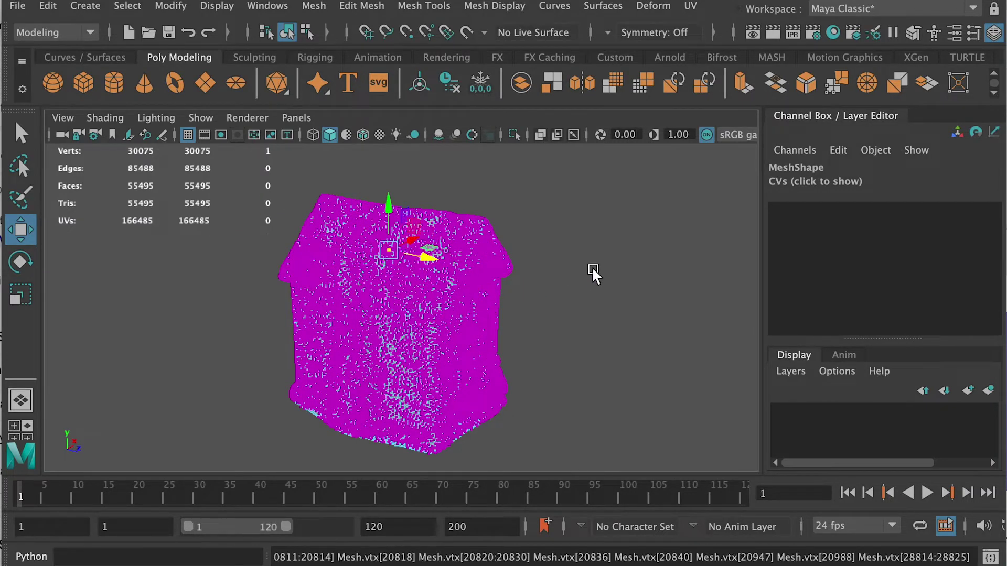
Select all vertices of the house mesh, merge them, and check the merged vertices up close
drag(233, 169, 582, 461)
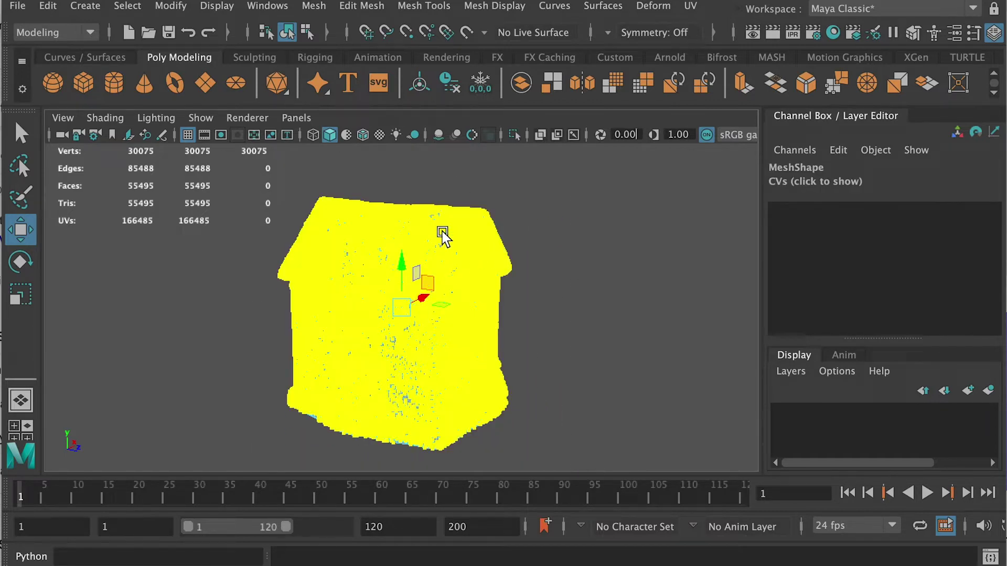
shift+right_drag(449, 226, 531, 156)
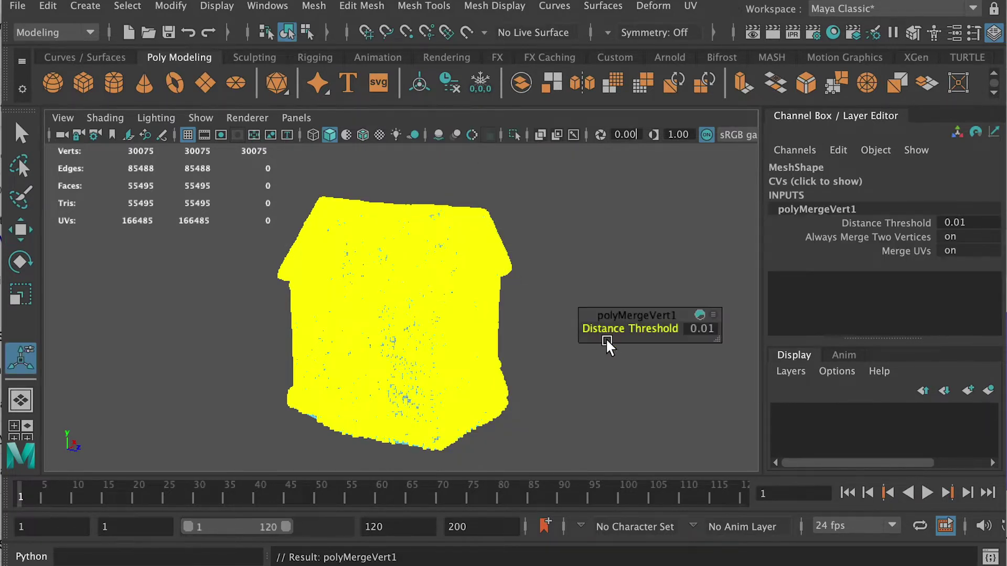
alt+right_drag(506, 307, 685, 430)
alt+drag(686, 430, 517, 377)
alt+right_drag(599, 393, 631, 334)
scroll(612, 371, down, 5)
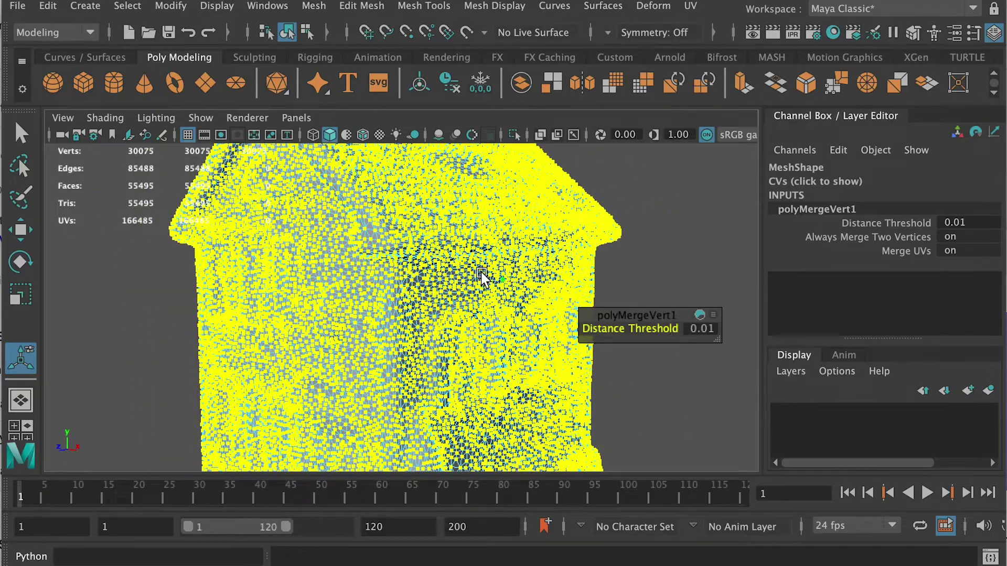
Set the vertex merge's distance threshold to 0.001 and return to object mode
click(699, 324)
text(0)
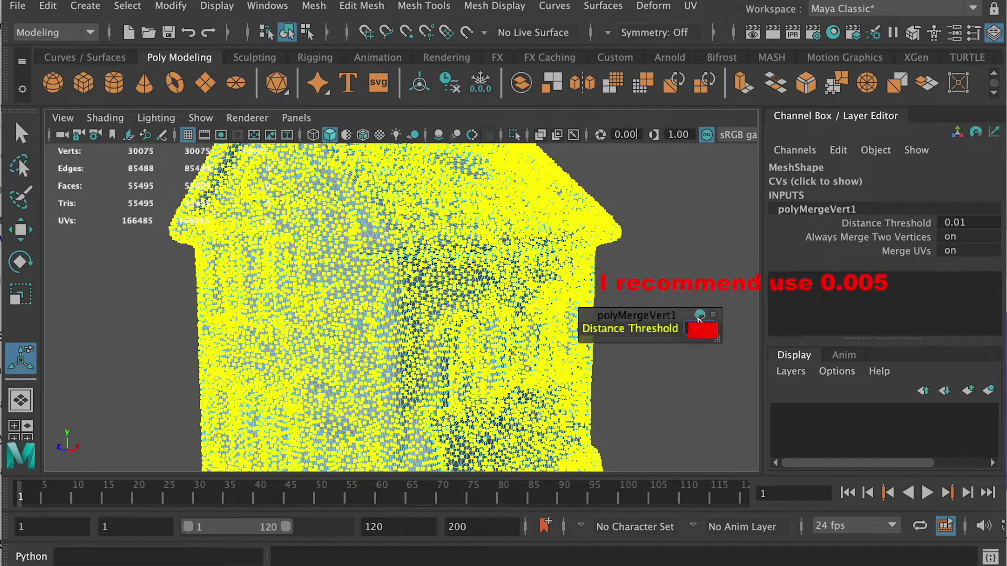
key(Return)
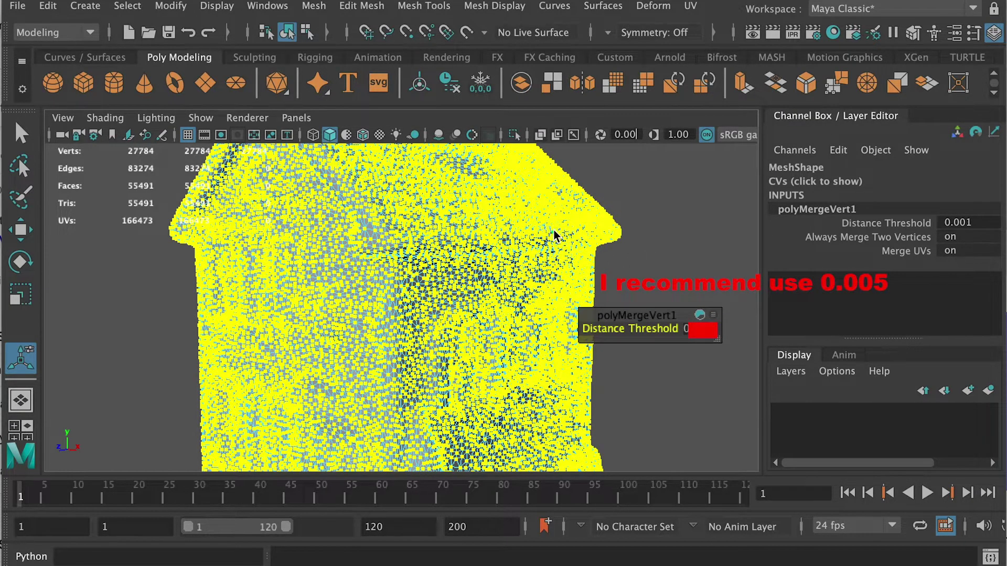
right_drag(554, 230, 629, 205)
key(f)
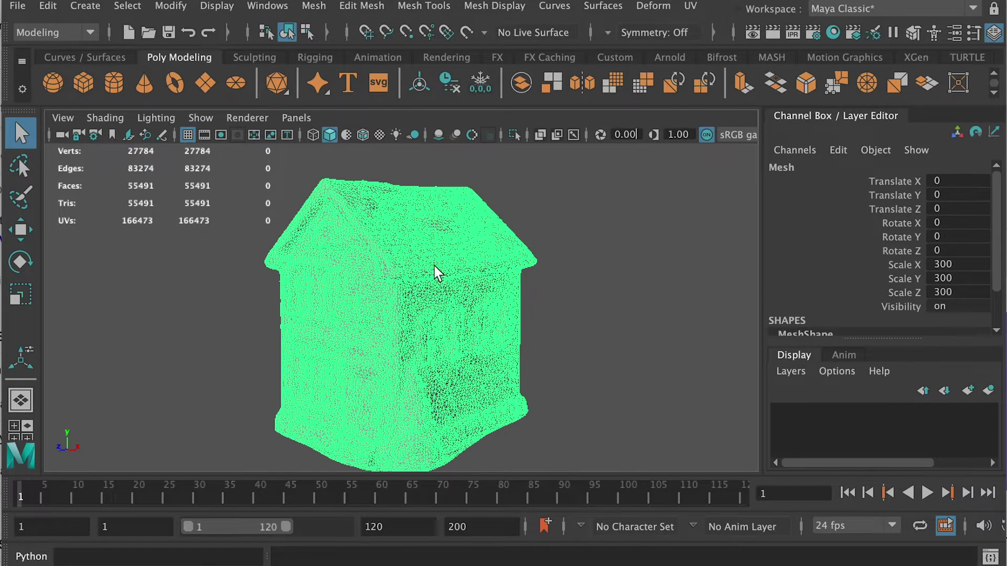
Freeze the transformations of the house mesh and delete its construction history
click(168, 7)
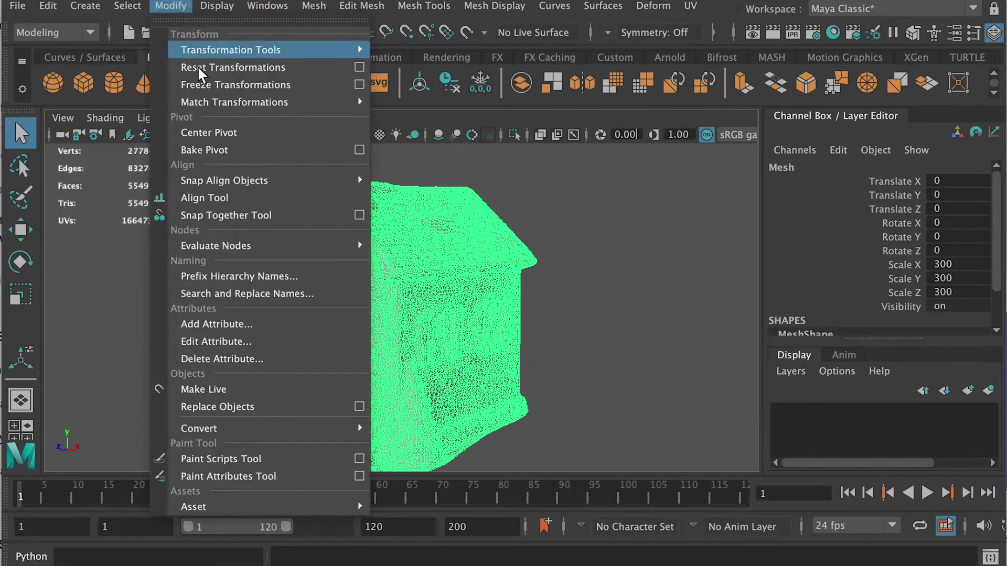
click(204, 84)
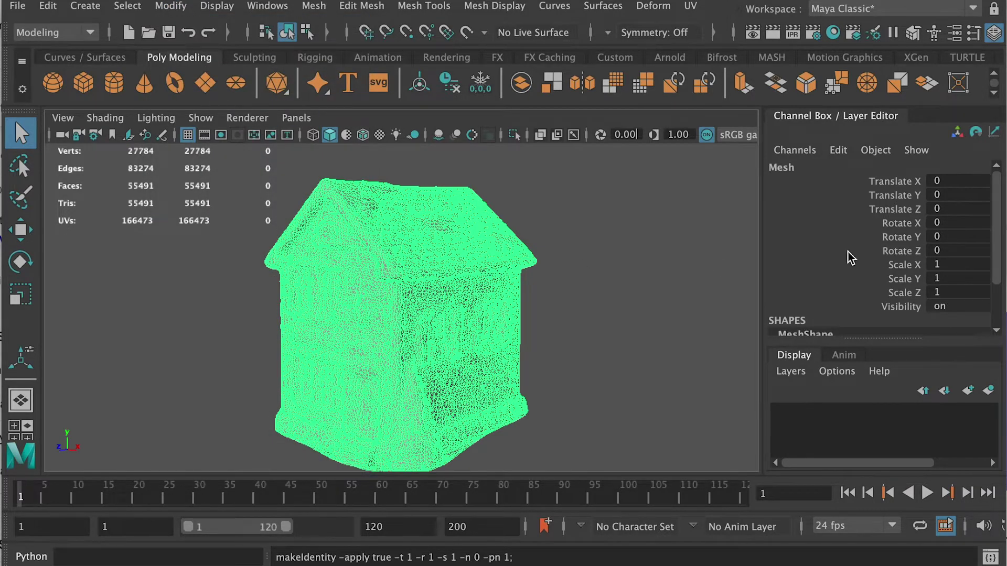
click(48, 5)
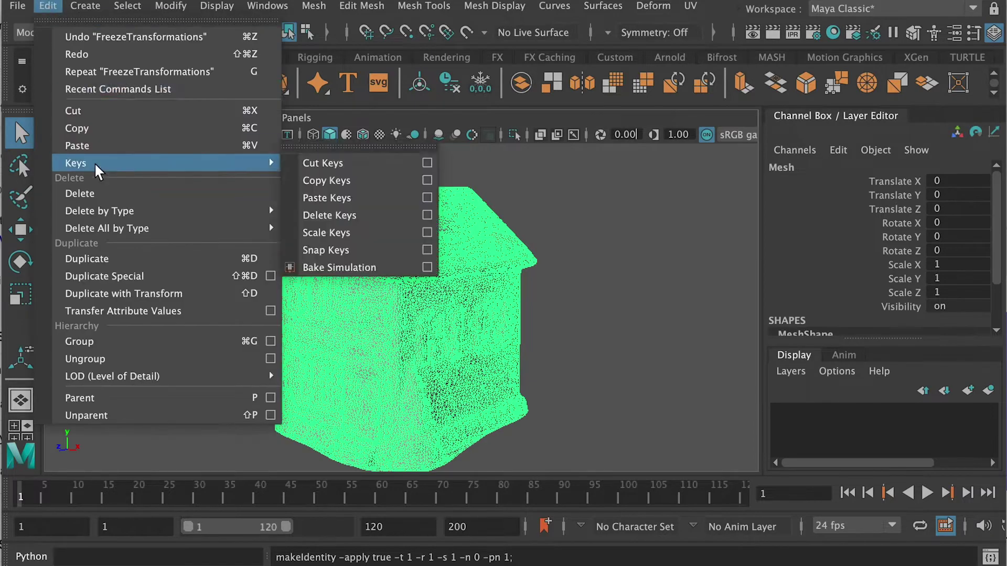
mouse_move(103, 211)
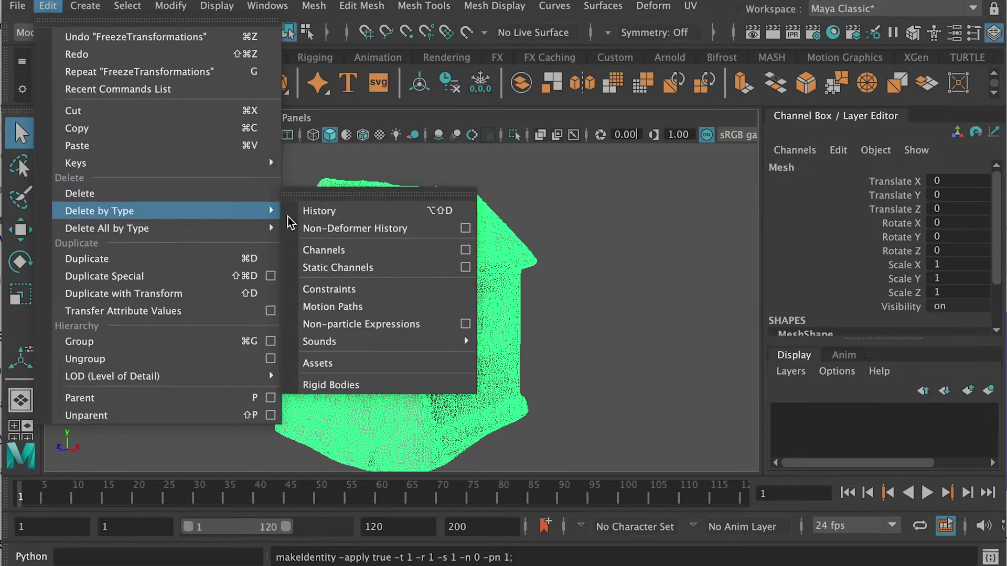
click(326, 212)
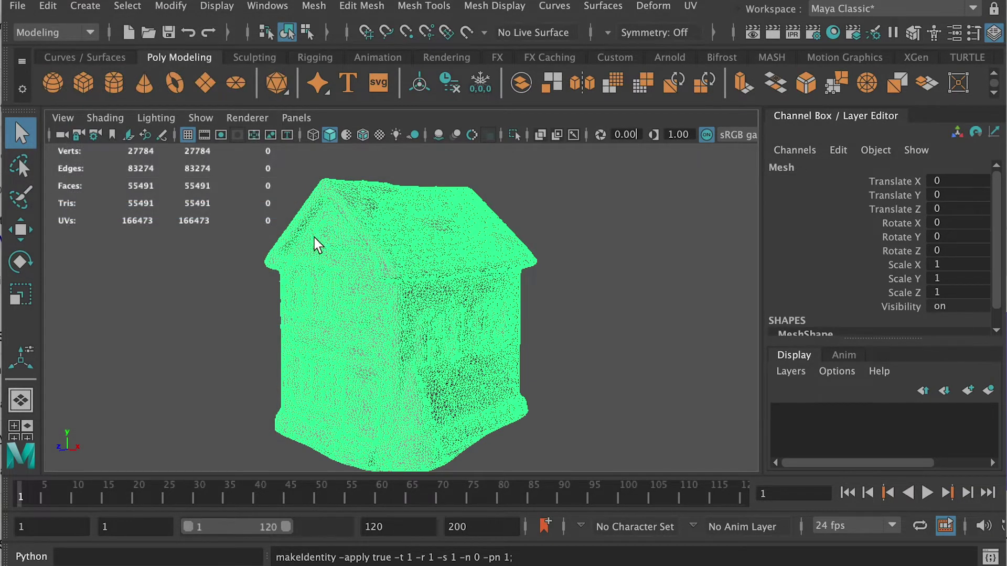
Export the selected house as an OBJ file named HighRez into the Step02 - Retopology folder
click(20, 6)
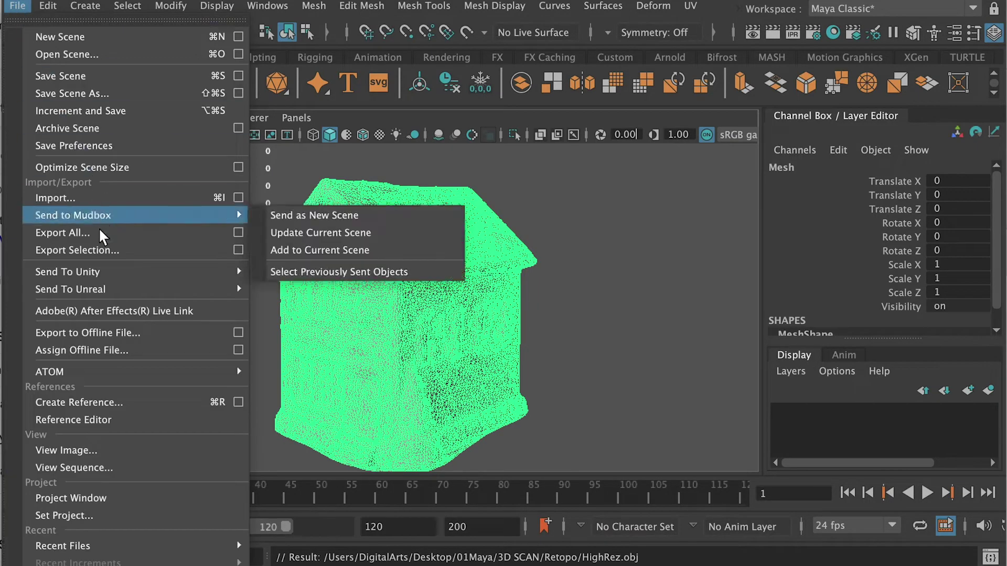
click(102, 249)
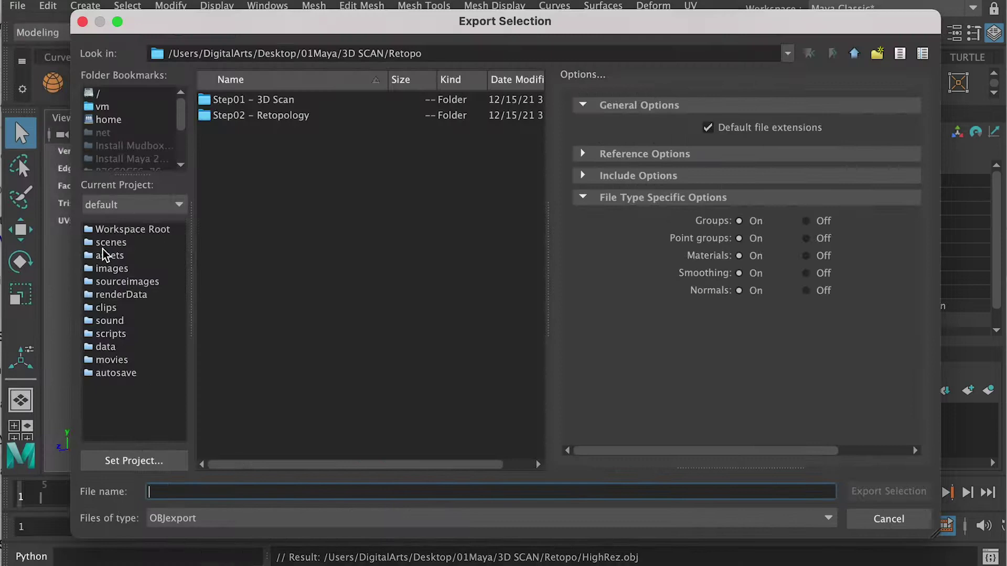
double_click(292, 117)
click(189, 493)
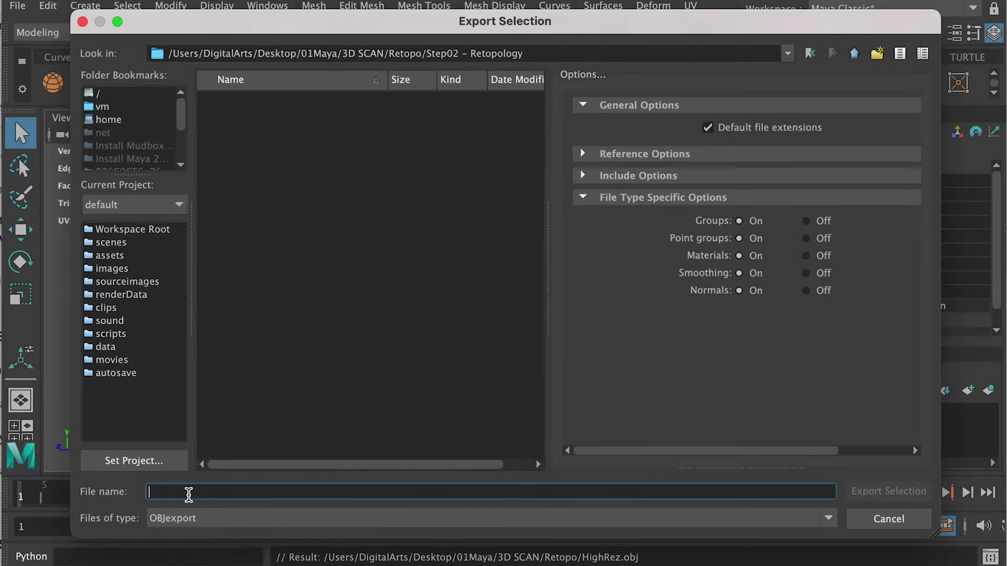
text(HighRez)
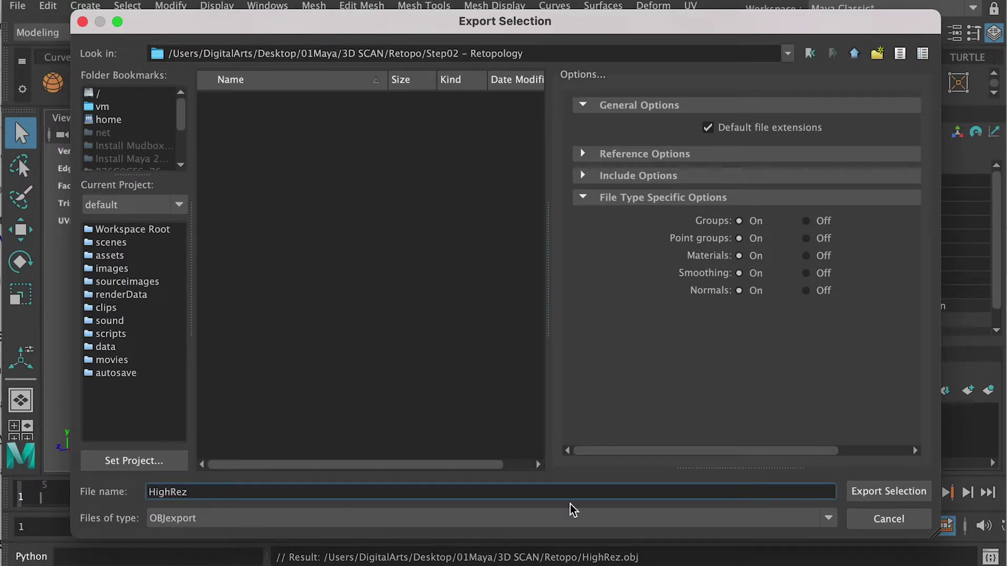
click(863, 492)
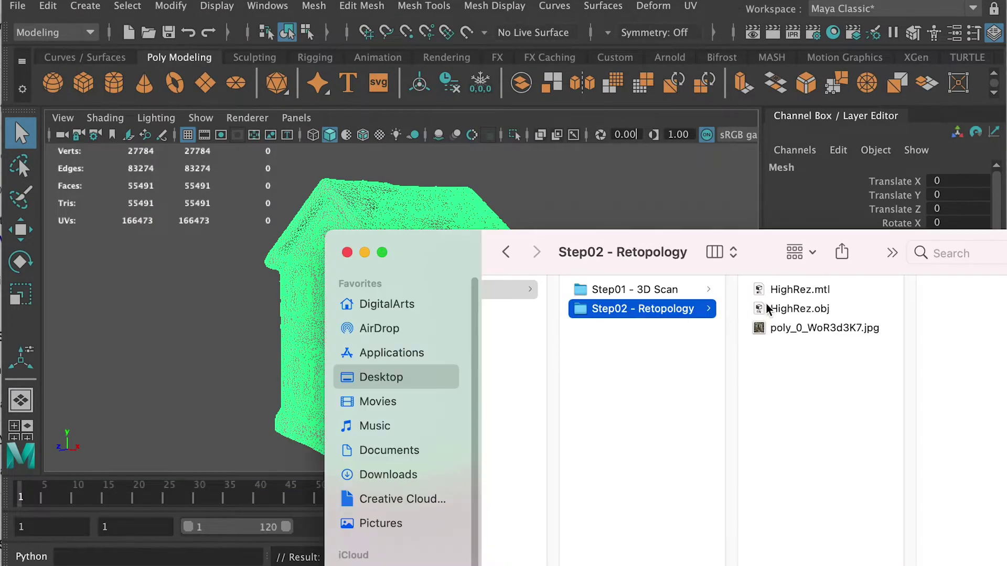
Check the exported HighRez.obj in Finder and launch the Instant Meshes application
click(782, 311)
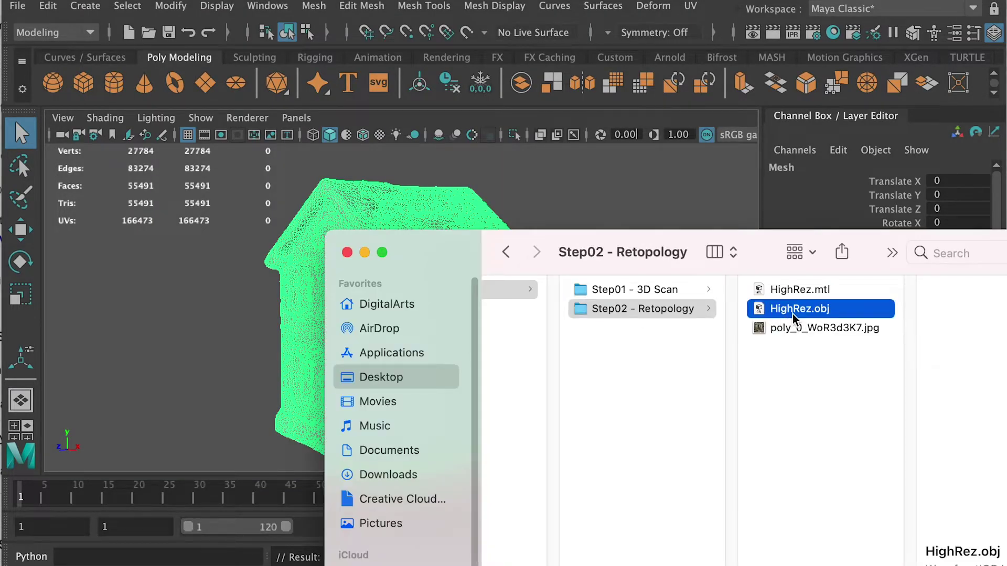
drag(749, 254, 703, 260)
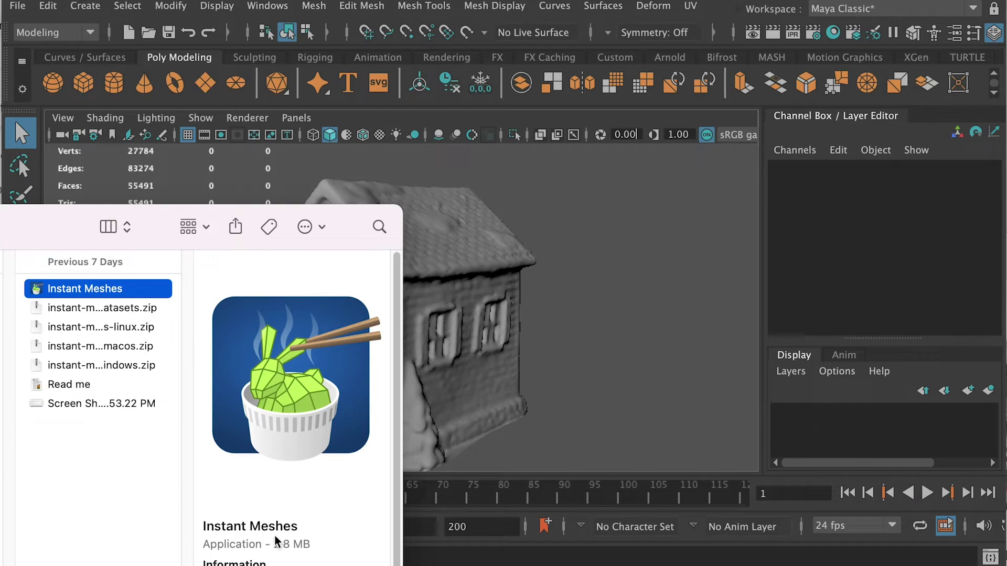
double_click(100, 291)
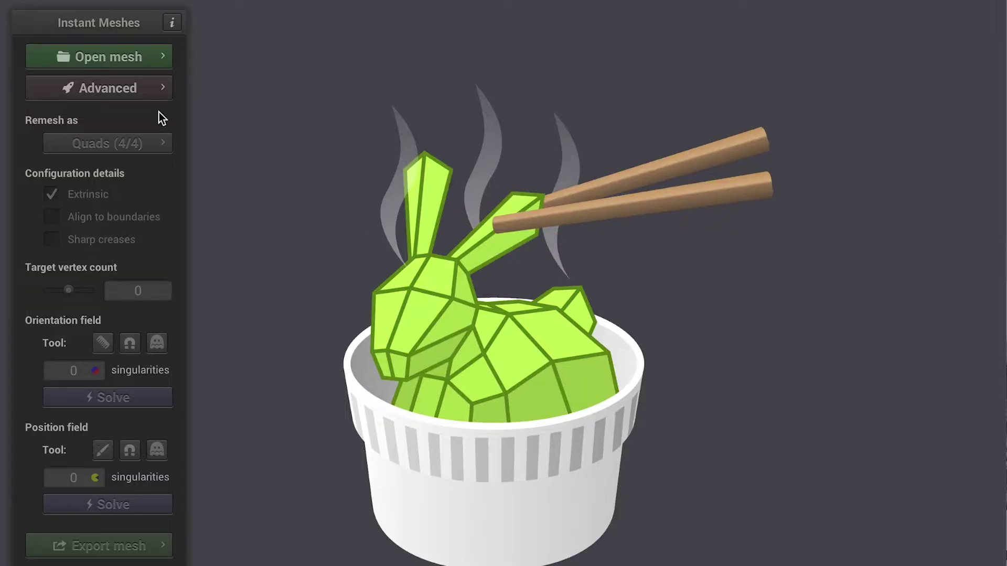
Open HighRez.obj from the Step02 - Retopology folder as the mesh to remesh
click(107, 61)
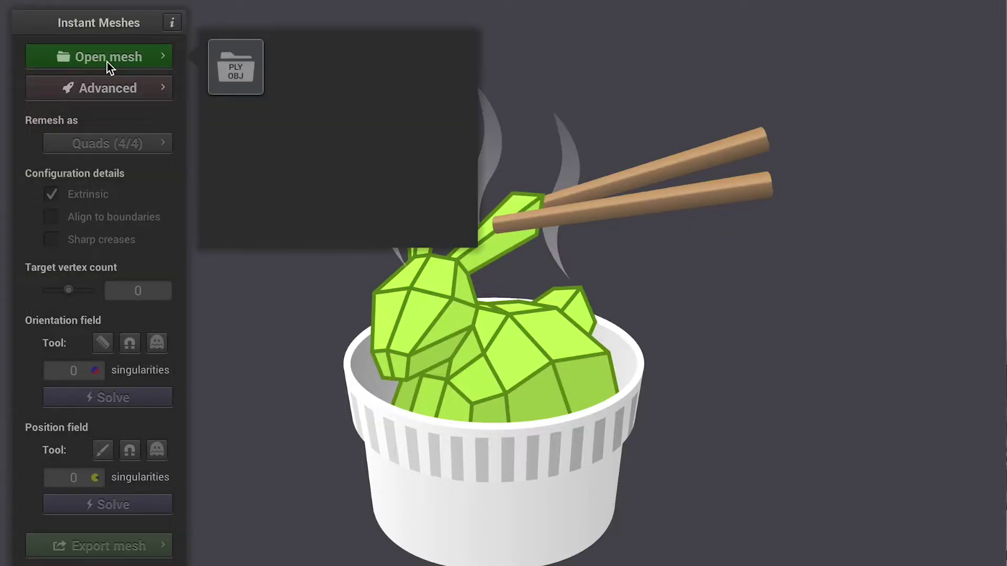
click(216, 68)
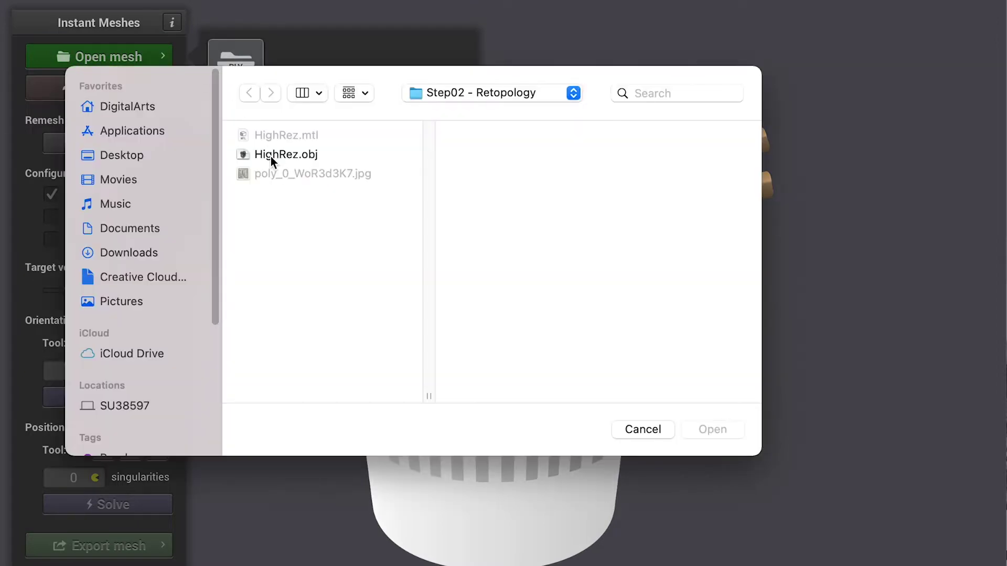
click(288, 156)
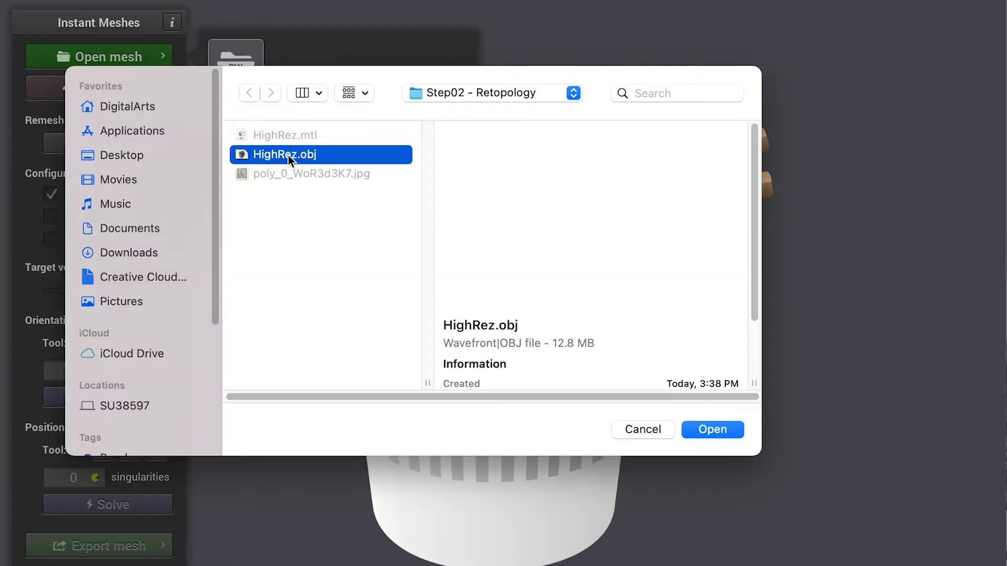
click(712, 429)
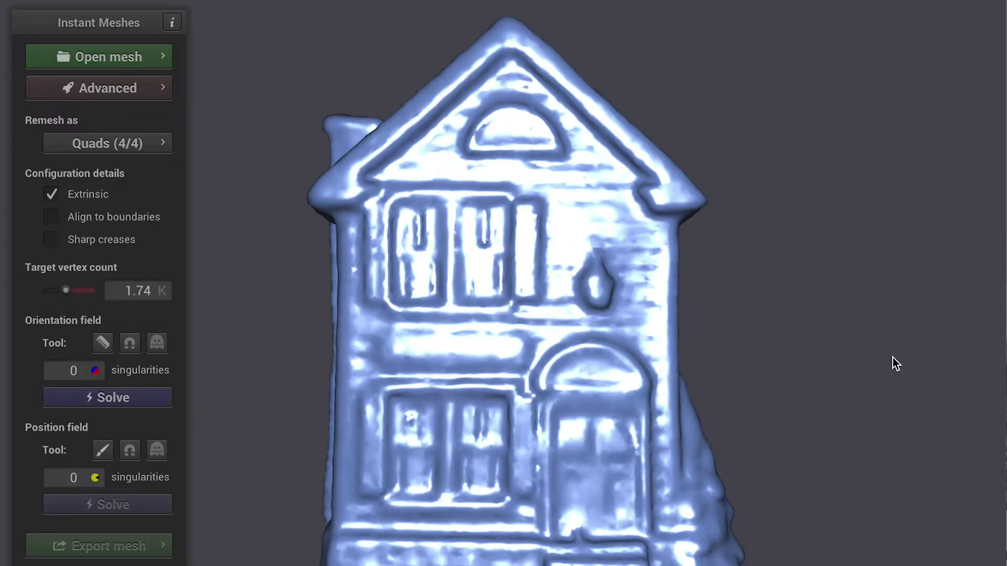
Solve the orientation field for the house mesh and inspect the flow lines across its front
drag(892, 358, 629, 331)
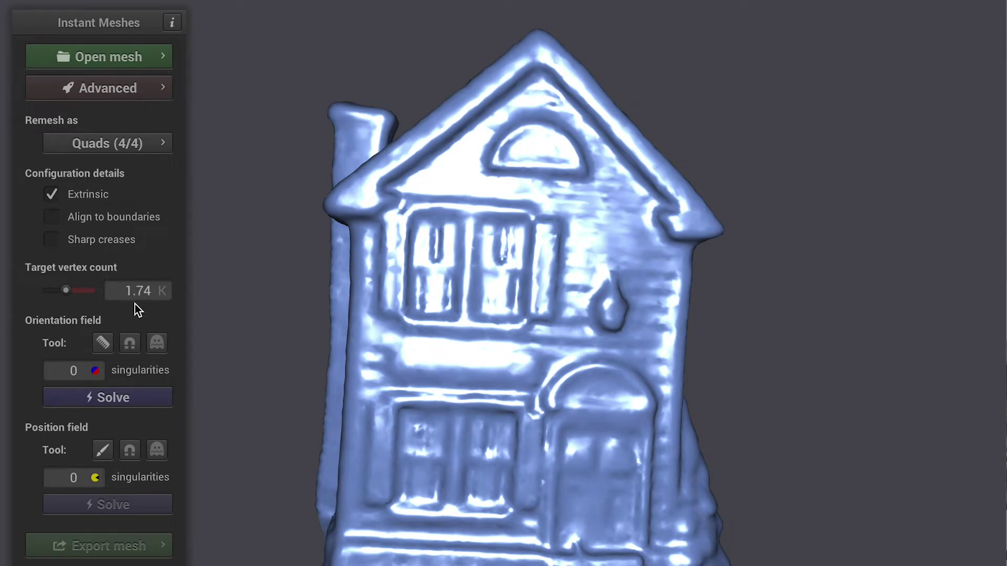
click(112, 402)
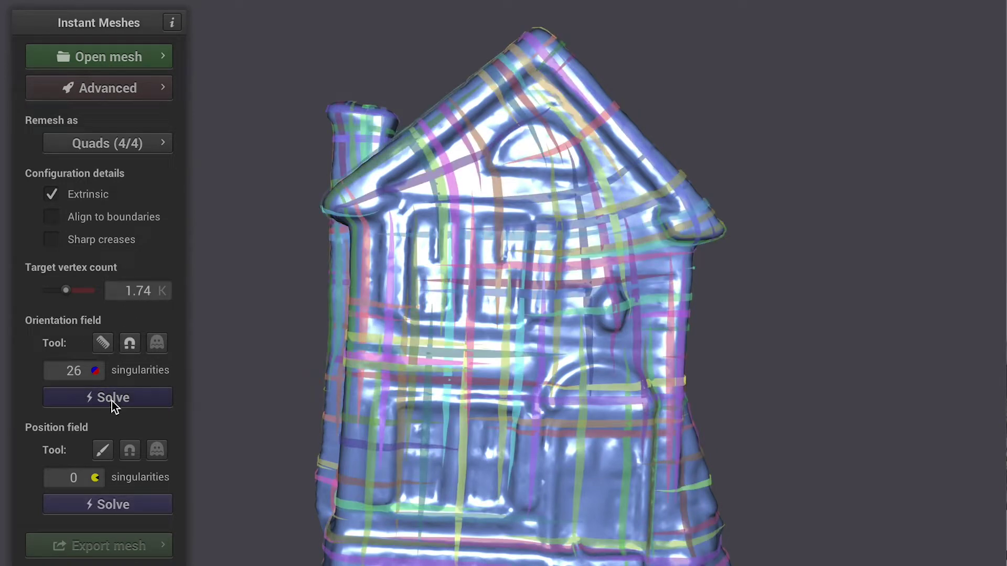
drag(581, 337, 587, 160)
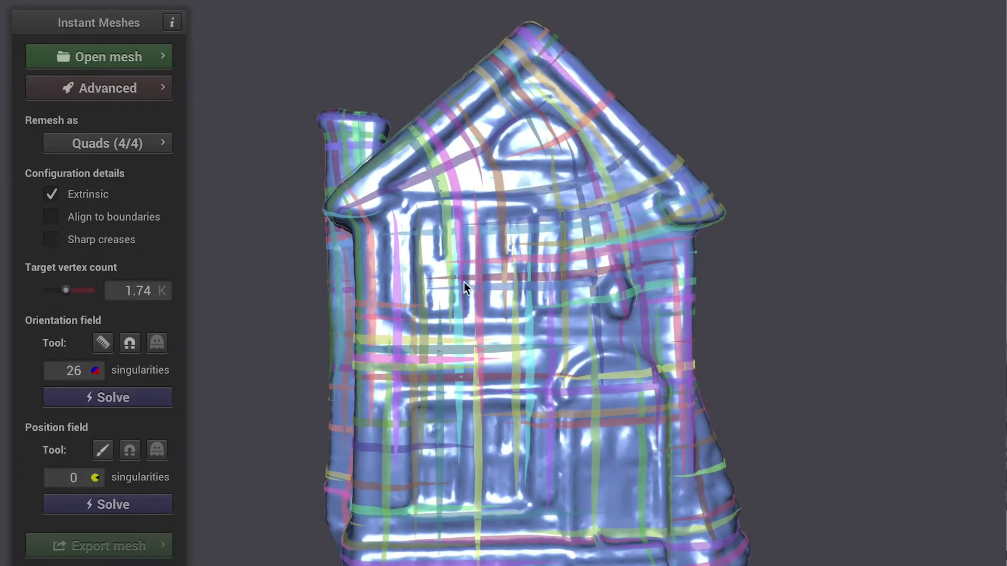
Comb the orientation field with a vertical stroke from below the gable peak down the middle of the front facade
click(103, 343)
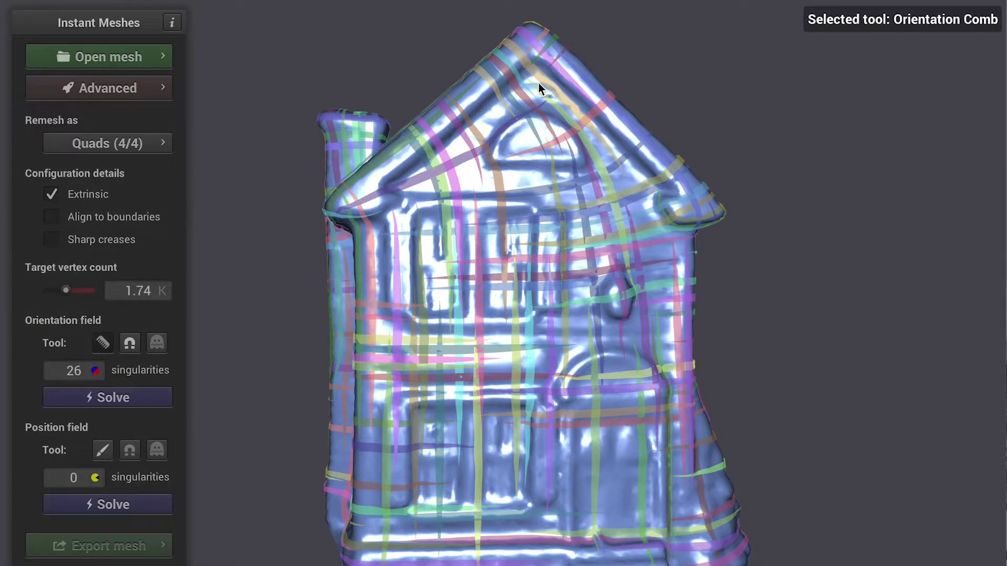
drag(538, 88, 541, 122)
drag(533, 79, 553, 276)
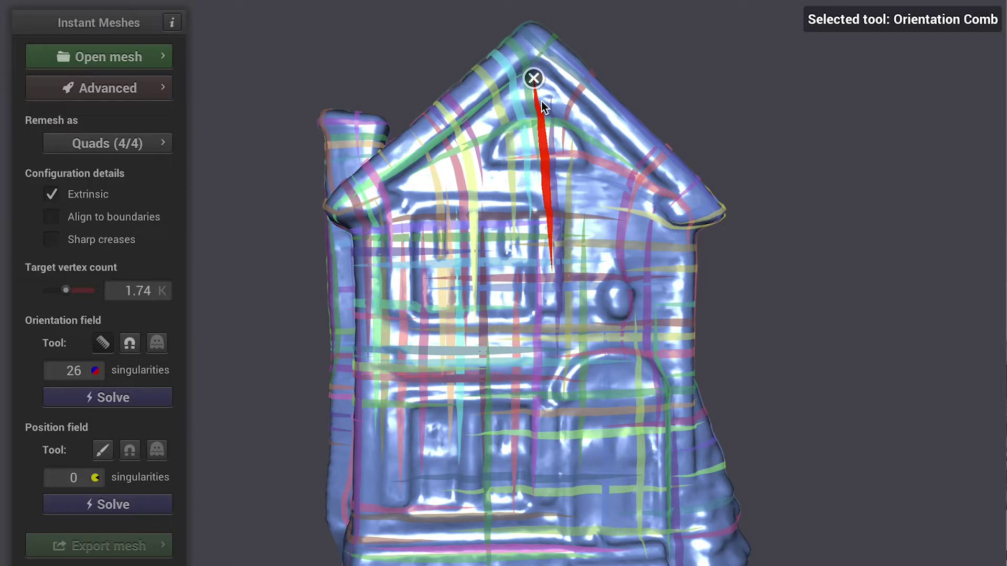
Solve the position field and check the resulting quad layout over the whole house
click(111, 503)
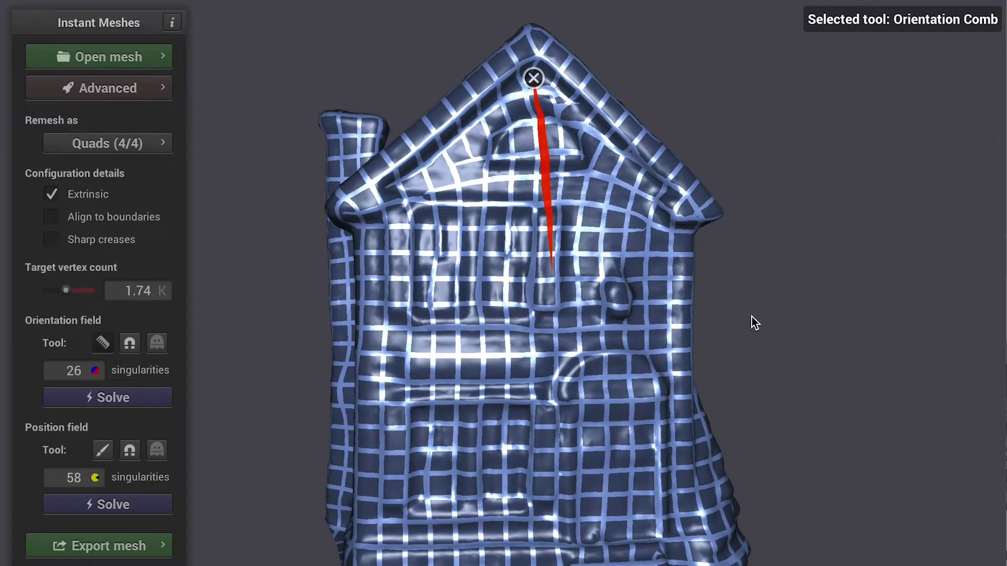
drag(866, 346, 757, 361)
scroll(285, 393, up, 3)
scroll(288, 391, down, 6)
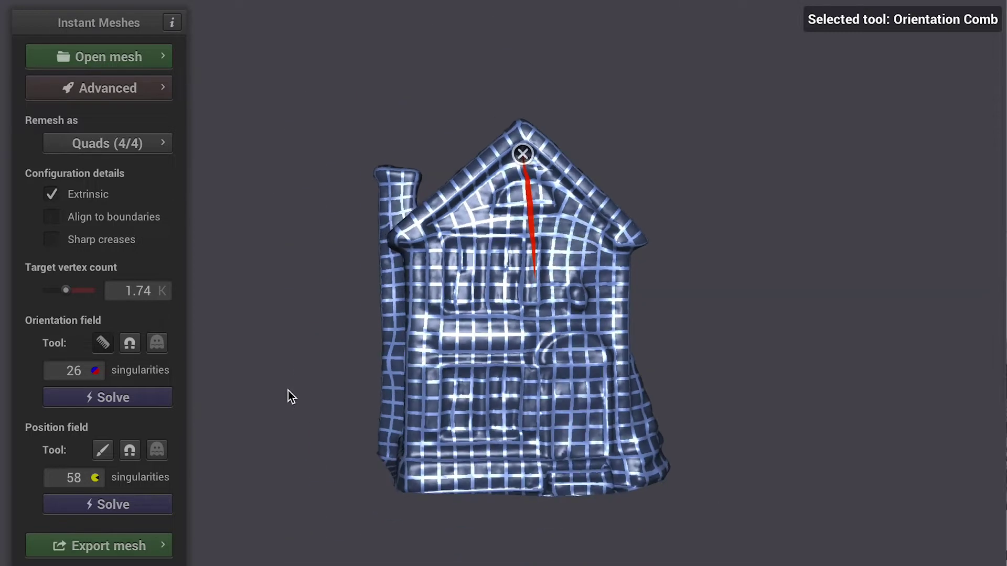
scroll(288, 391, up, 2)
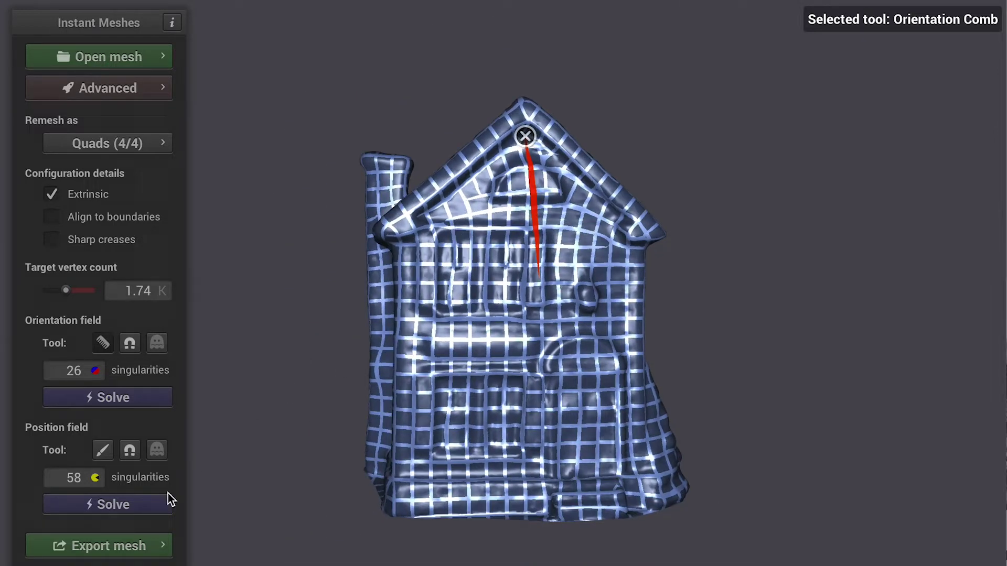
Extract the remeshed house and save it as LowRez in the Step02 - Retopology folder
click(160, 551)
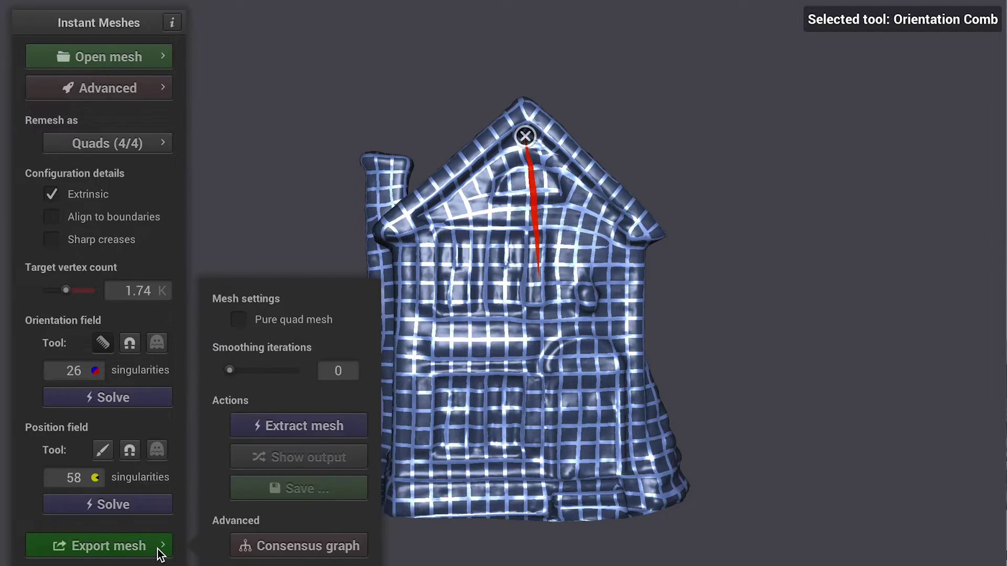
click(307, 430)
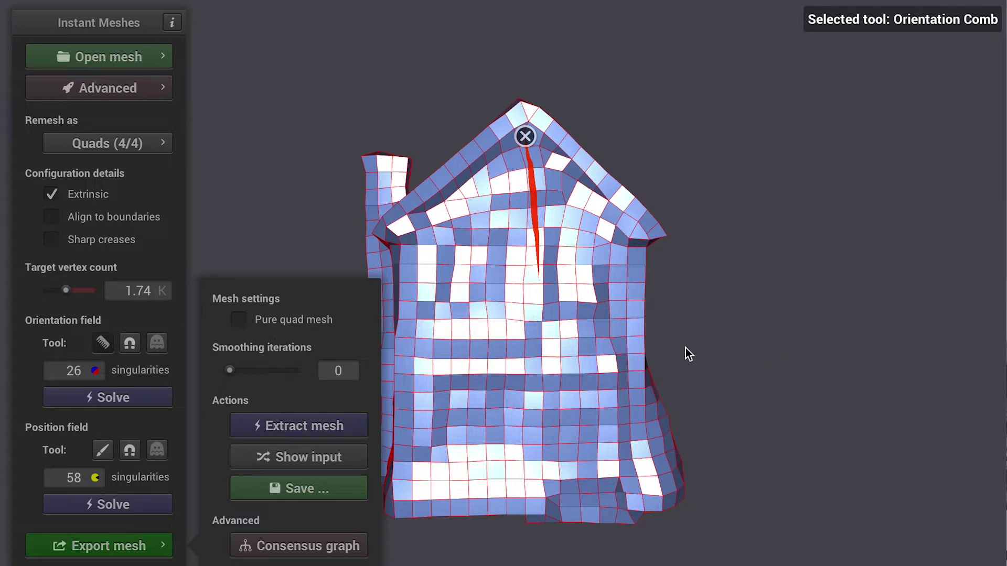
click(305, 488)
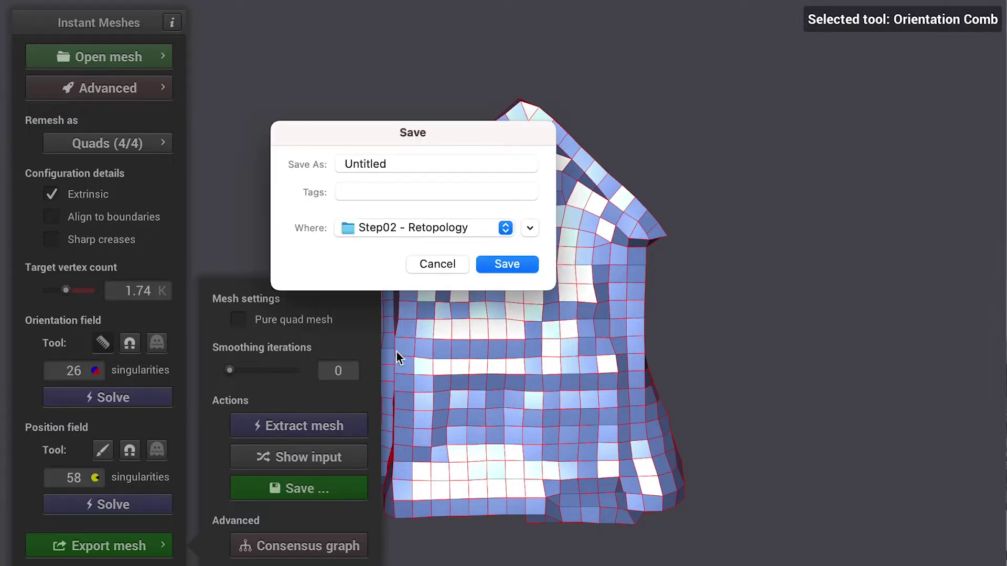
text(LowRez)
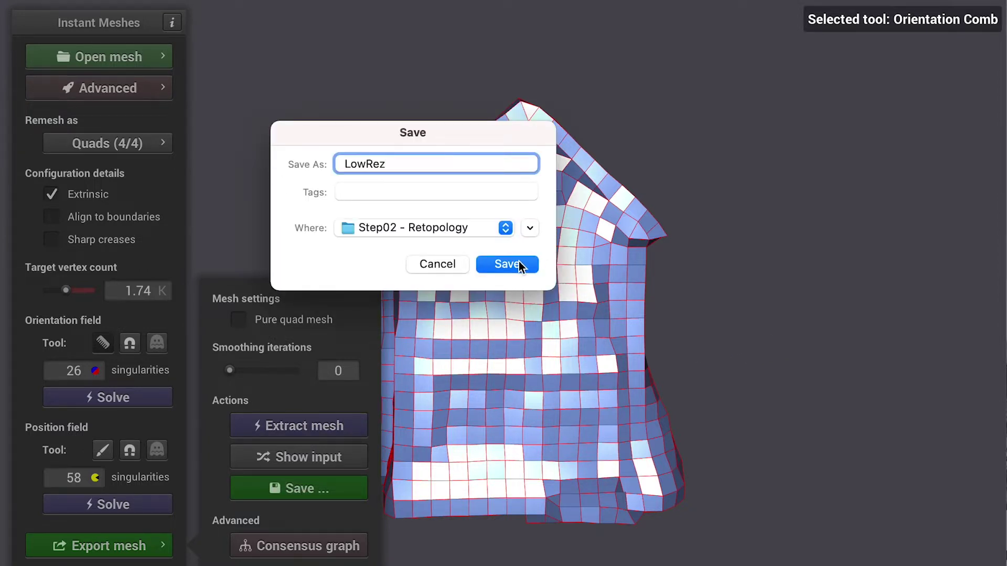
click(507, 264)
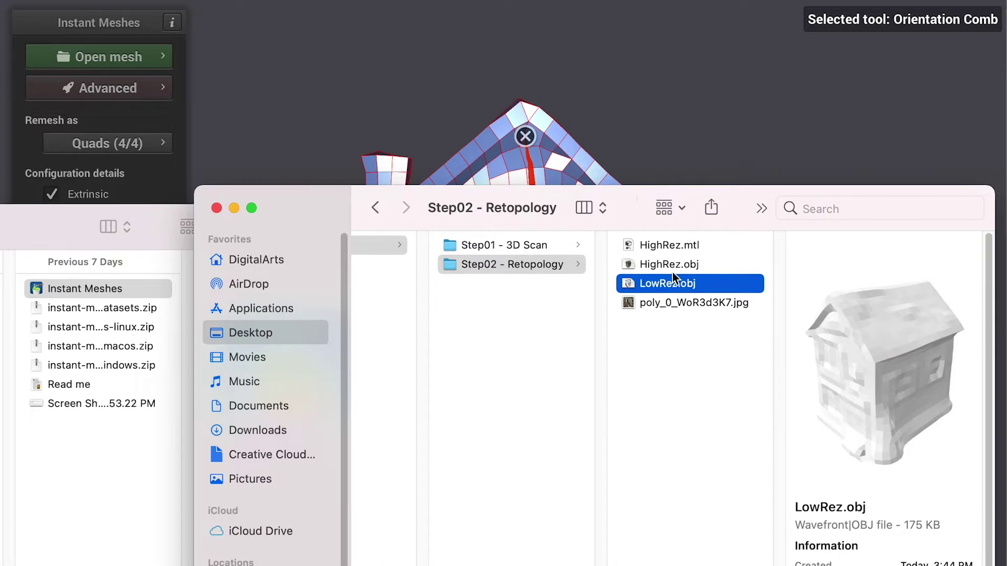
Preview LowRez.obj in Finder, then import it into the Maya scene and inspect the mesh
key(space)
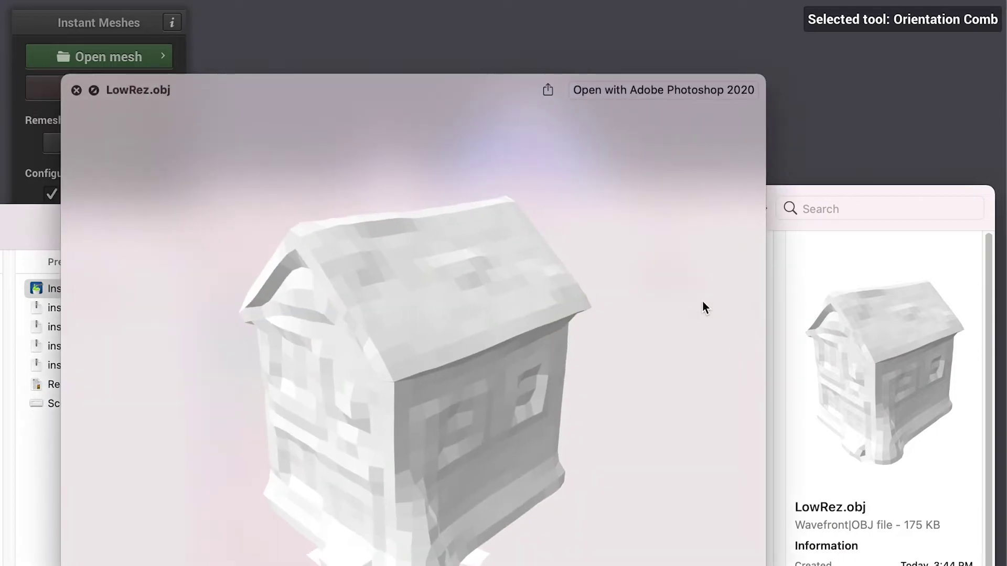
drag(703, 308, 443, 353)
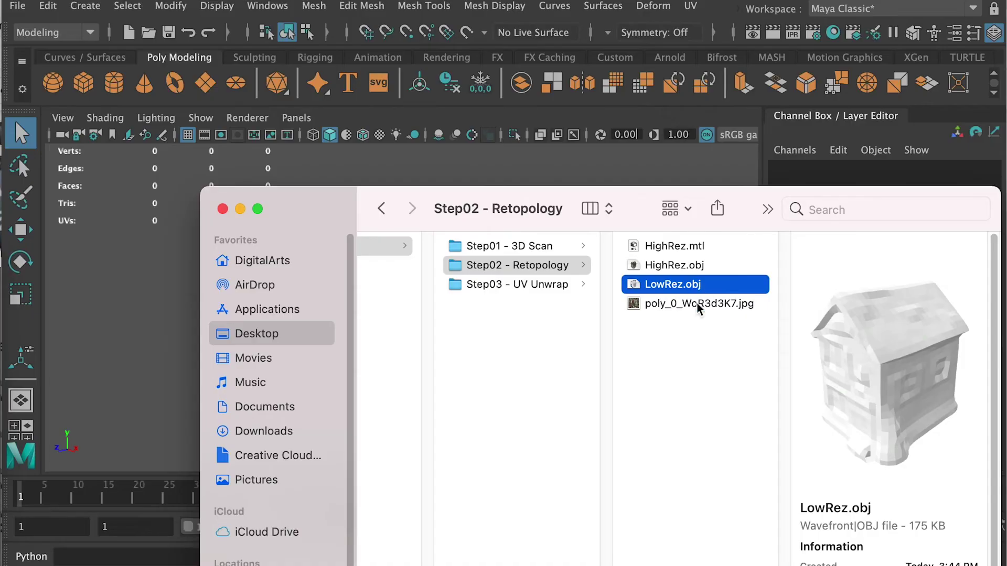
drag(697, 285, 149, 285)
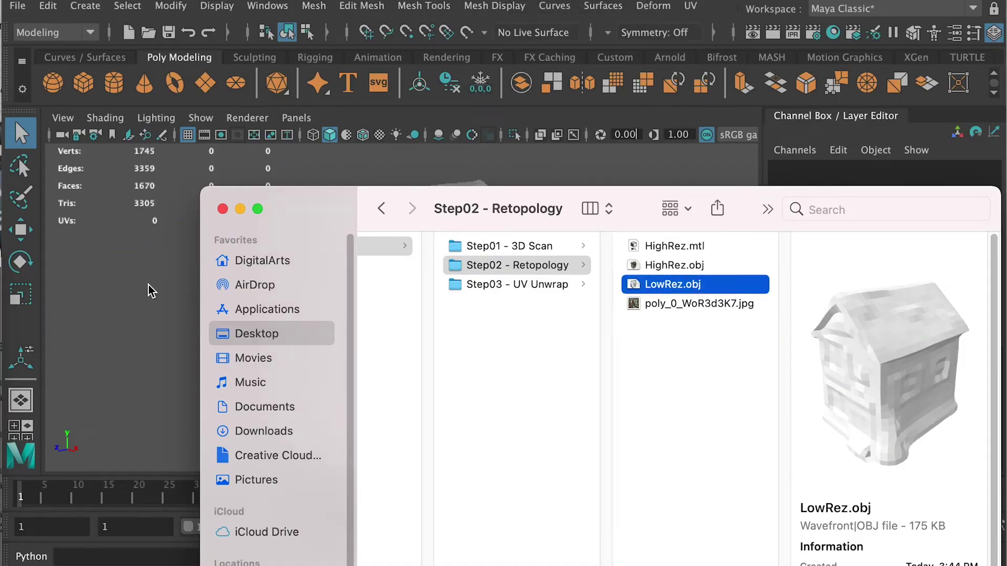
click(276, 177)
click(395, 232)
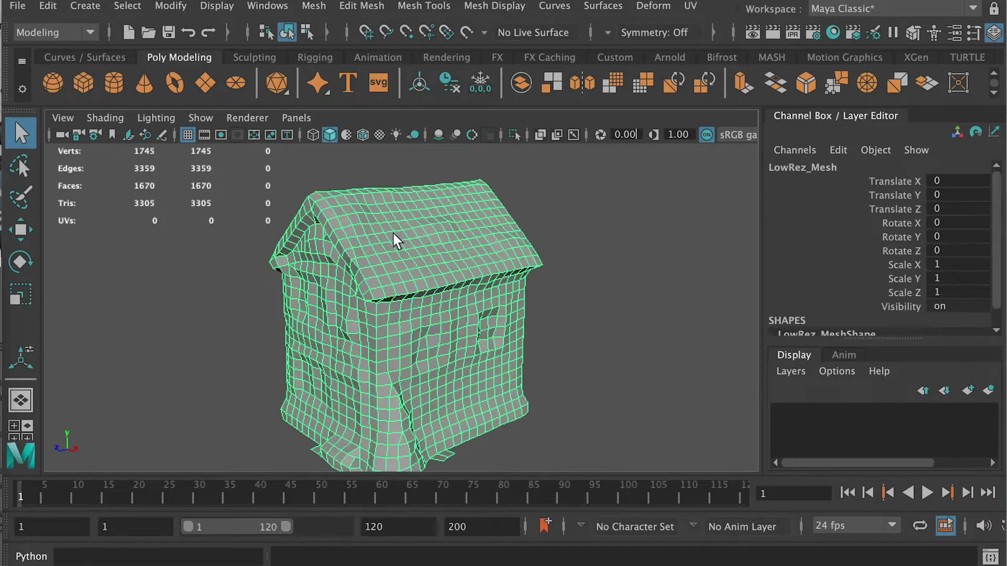
key(Escape)
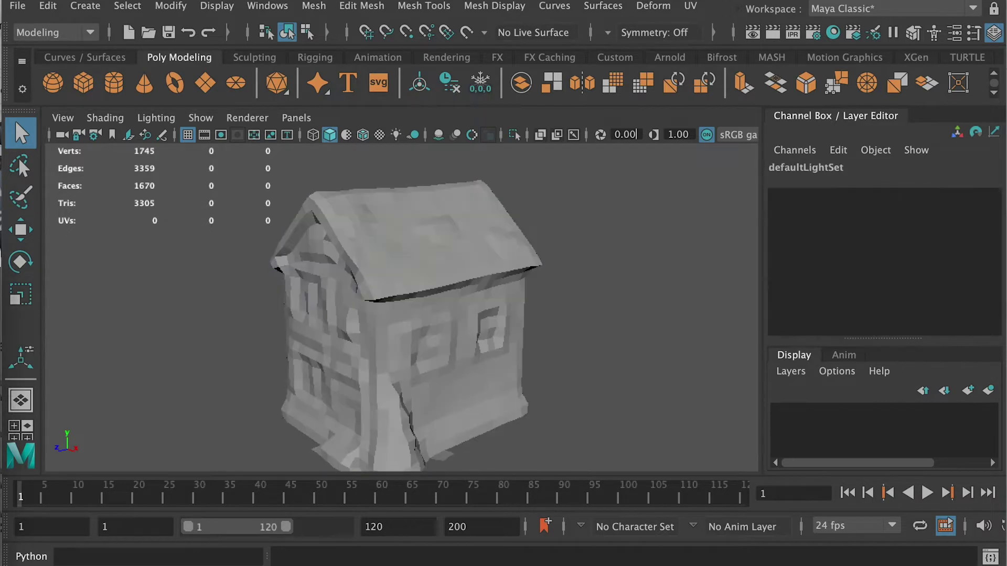
key(Up)
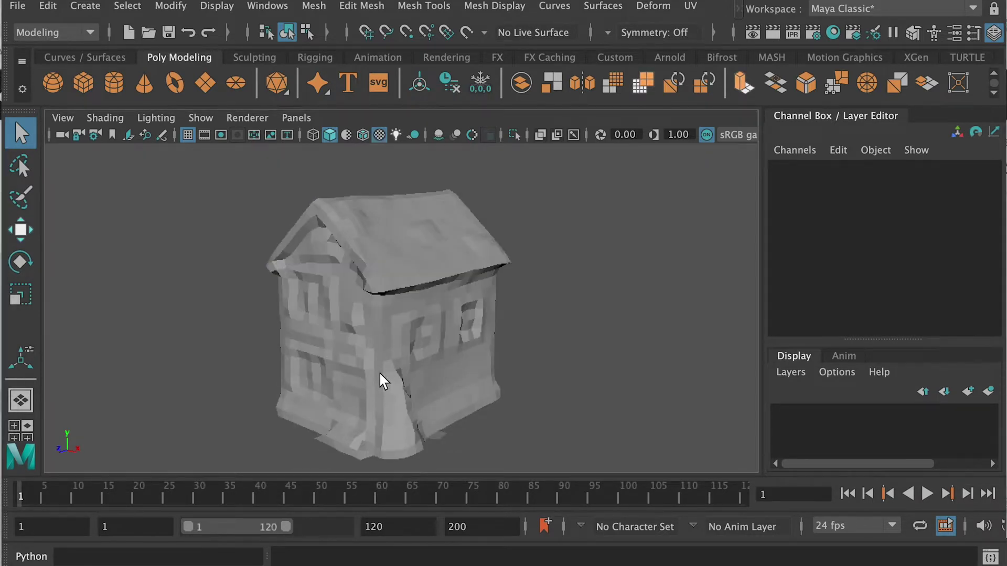
Apply Soften Edge to the low-resolution house to smooth its shading
click(394, 247)
click(497, 6)
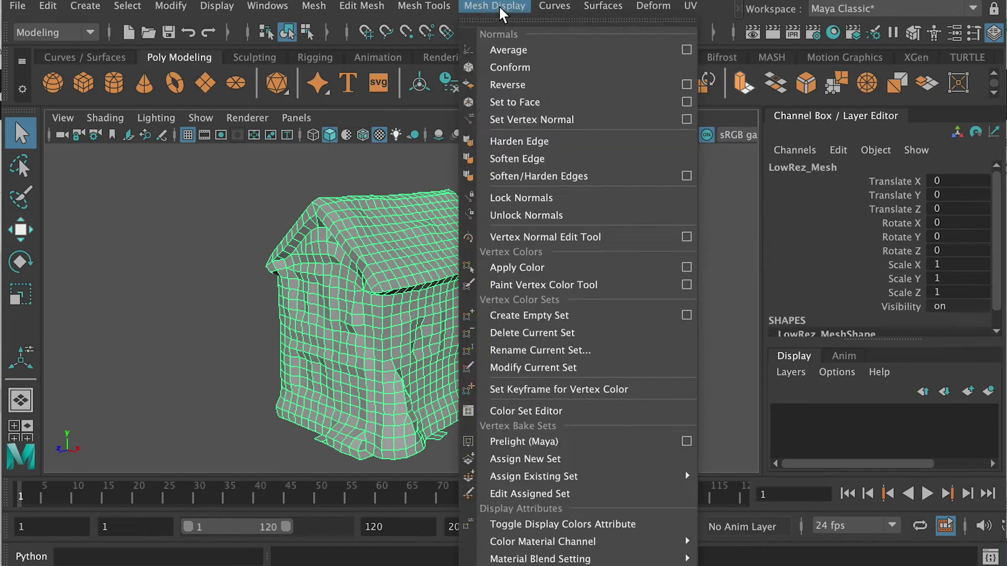
click(533, 157)
click(462, 224)
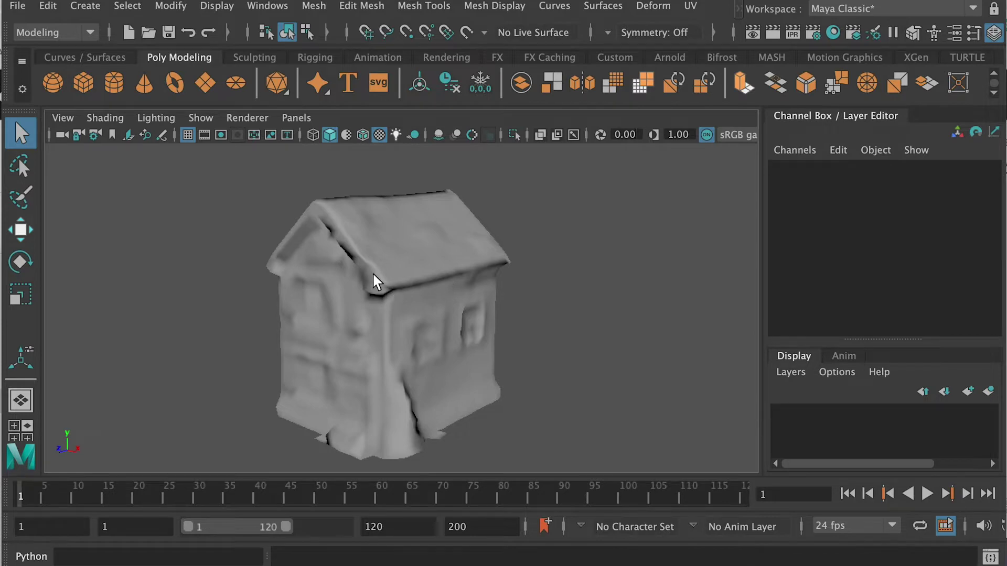
Unhide the high-resolution house and move it along X to about -143.76, beside the low-resolution one
click(372, 275)
click(568, 347)
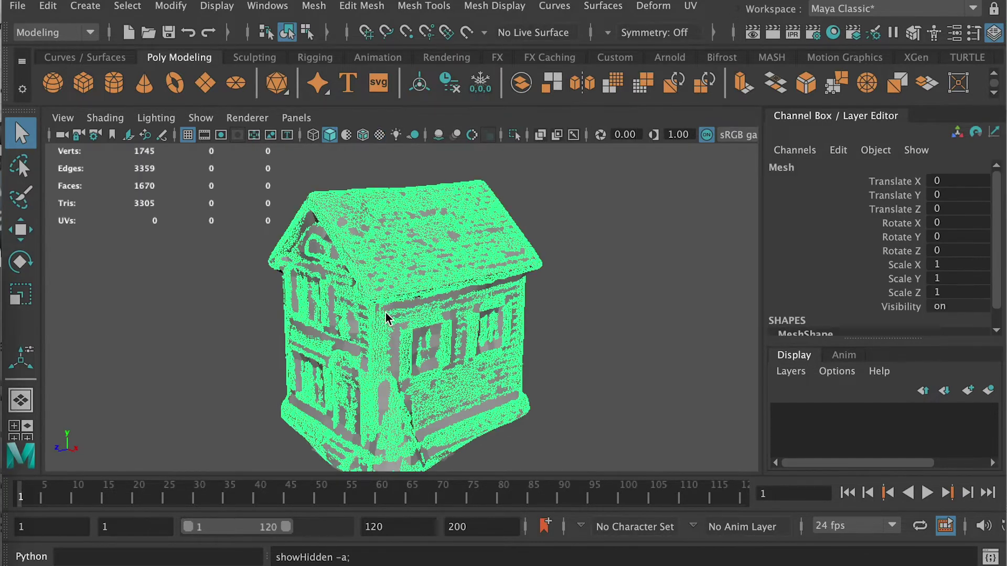
key(w)
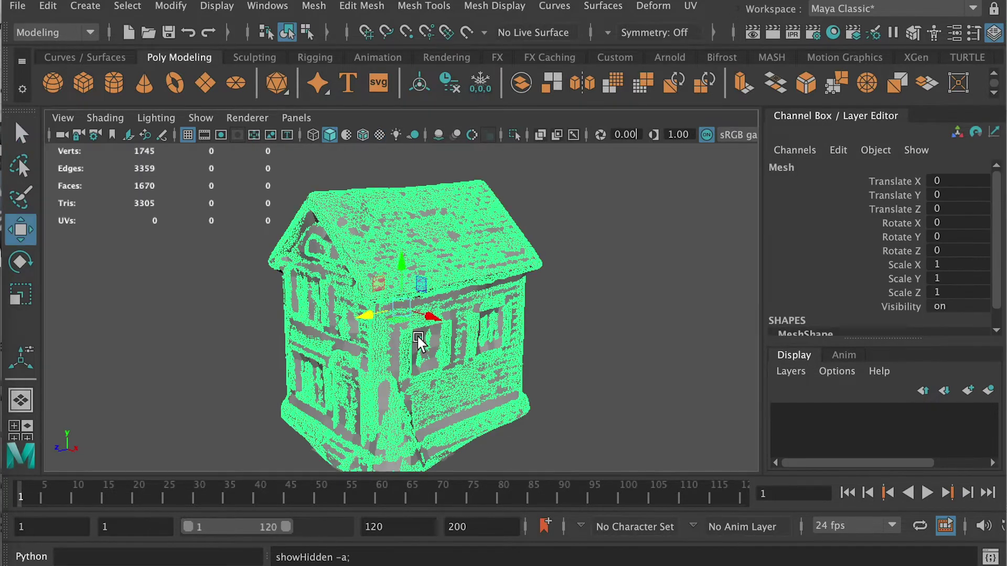
middle_drag(418, 341, 274, 235)
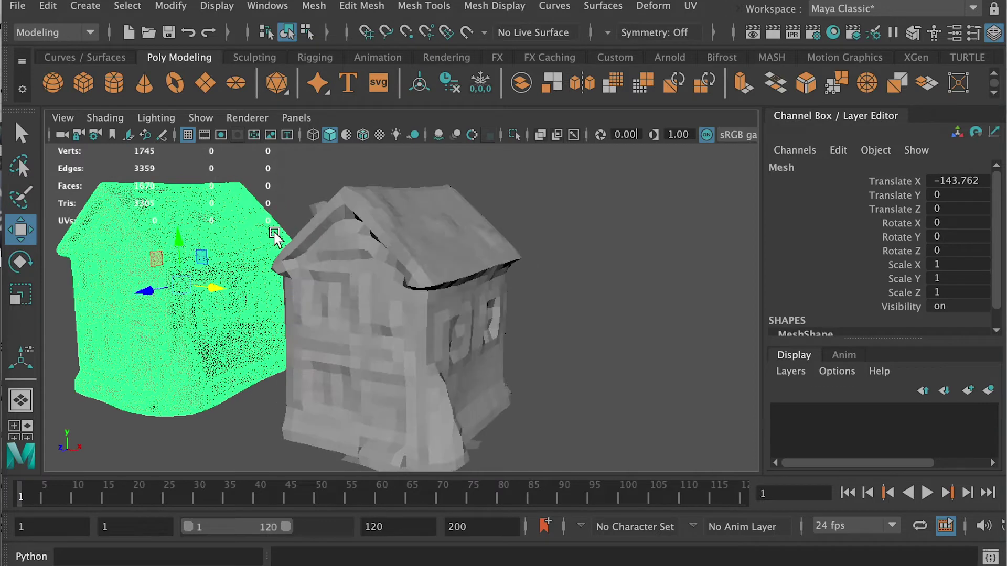
Turn on textured viewport display and set up the UV Editor beside the viewport with the low-resolution house selected
click(333, 186)
mouse_move(333, 186)
alt+mouse_down()
mouse_move(430, 254)
mouse_move(534, 273)
alt+mouse_up()
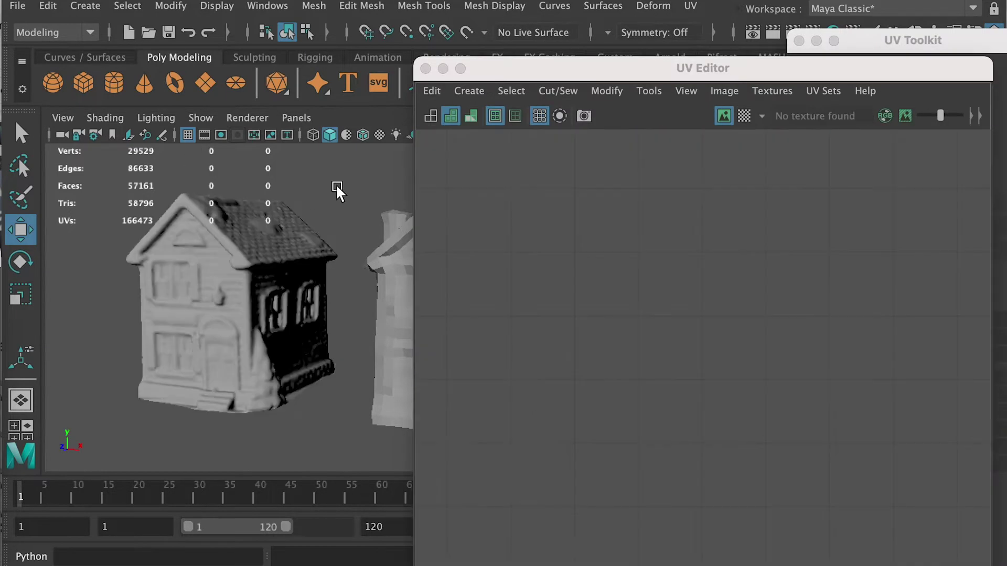
key(6)
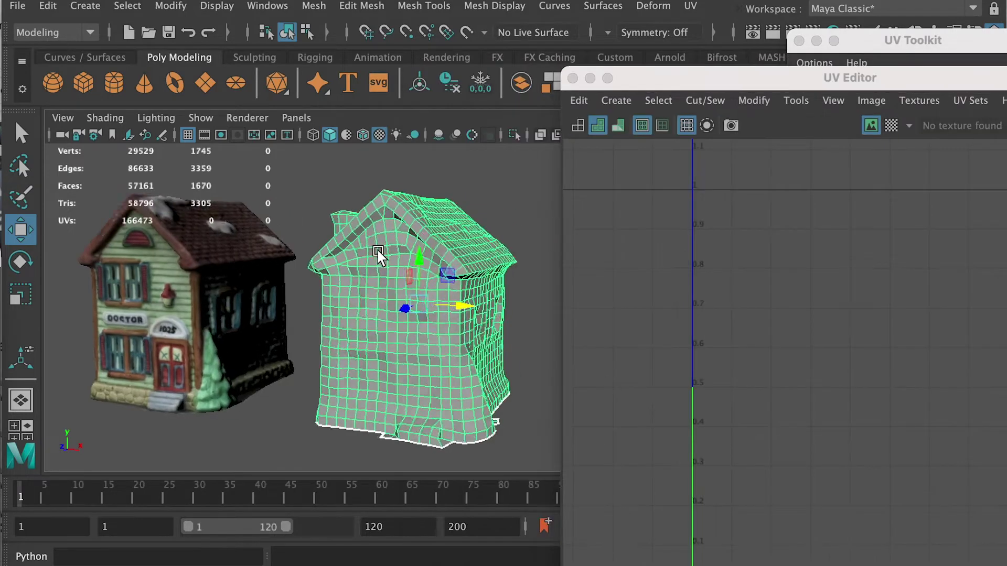
key(f)
drag(724, 76, 601, 75)
scroll(693, 239, down, 2)
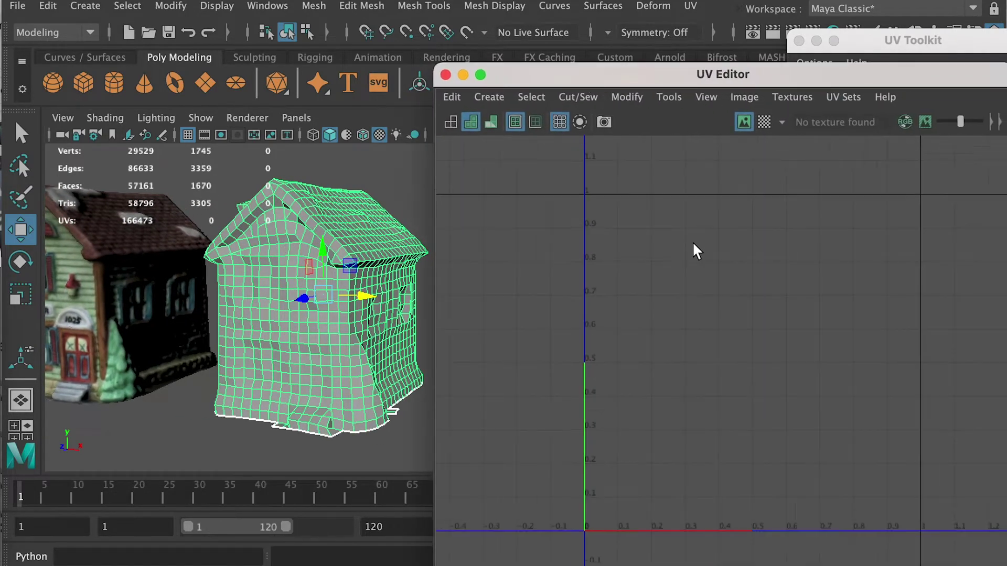
Create UVs for the low-resolution house with Automatic mapping and return to object mode
click(366, 159)
click(367, 159)
click(359, 247)
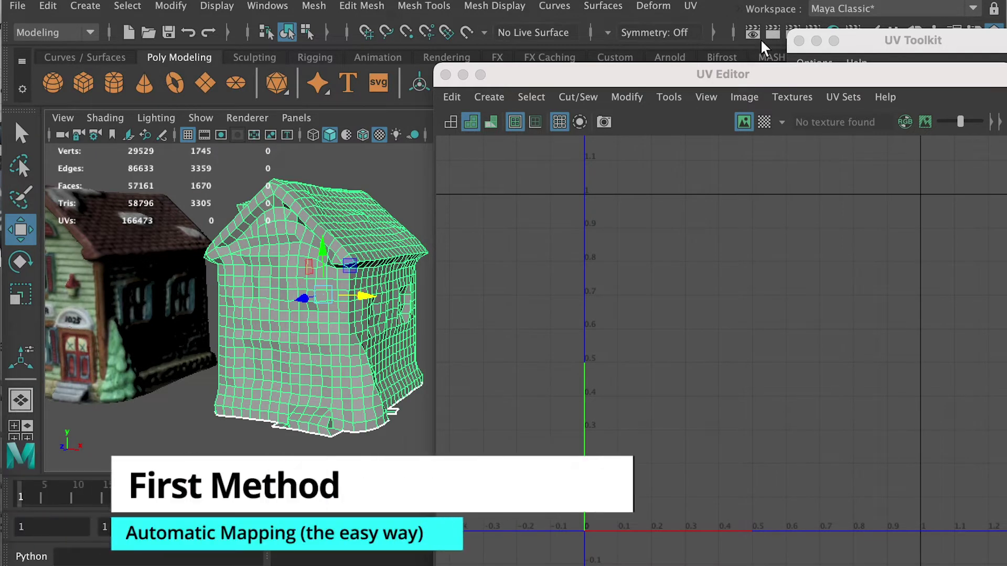
click(694, 4)
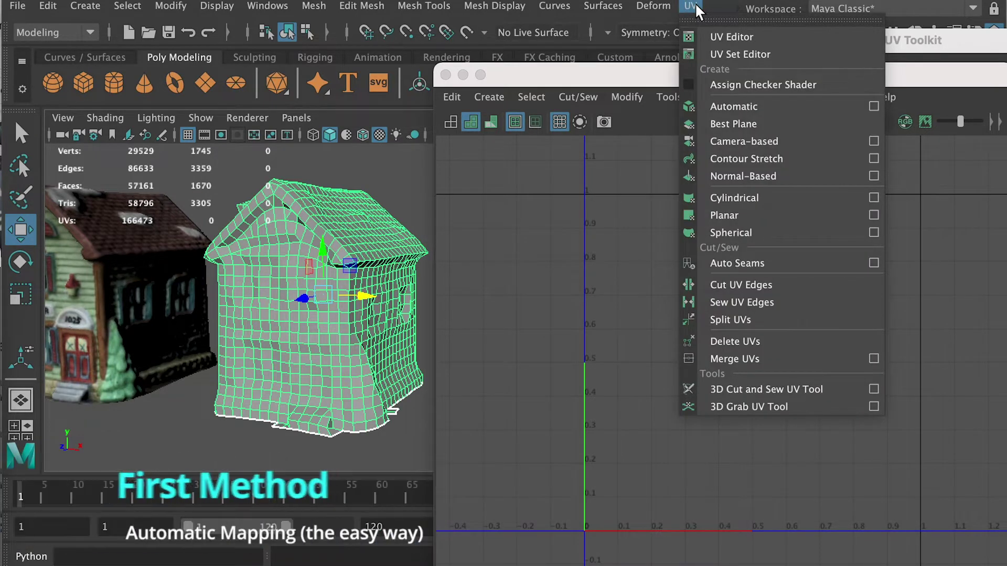
click(753, 106)
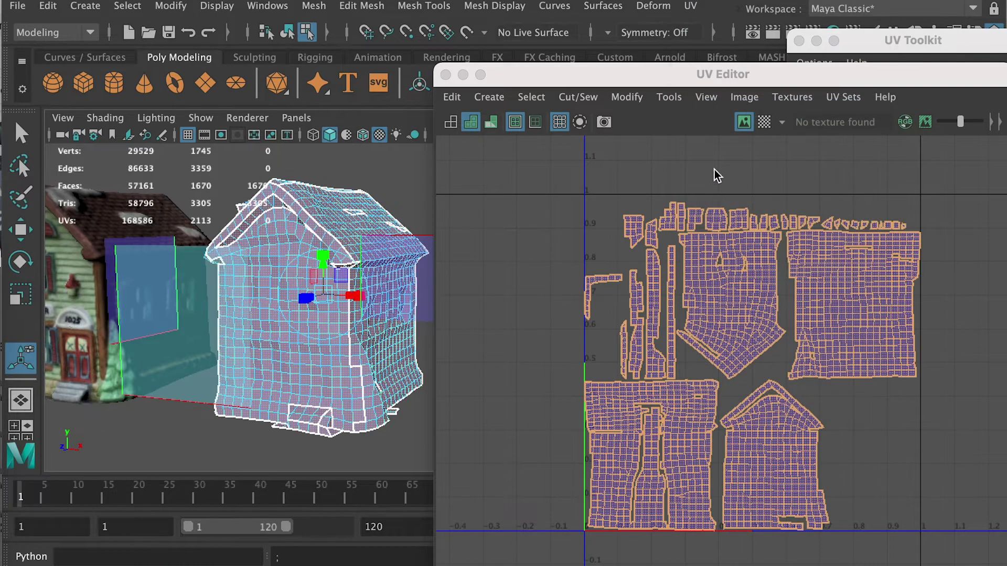
right_drag(301, 229, 346, 215)
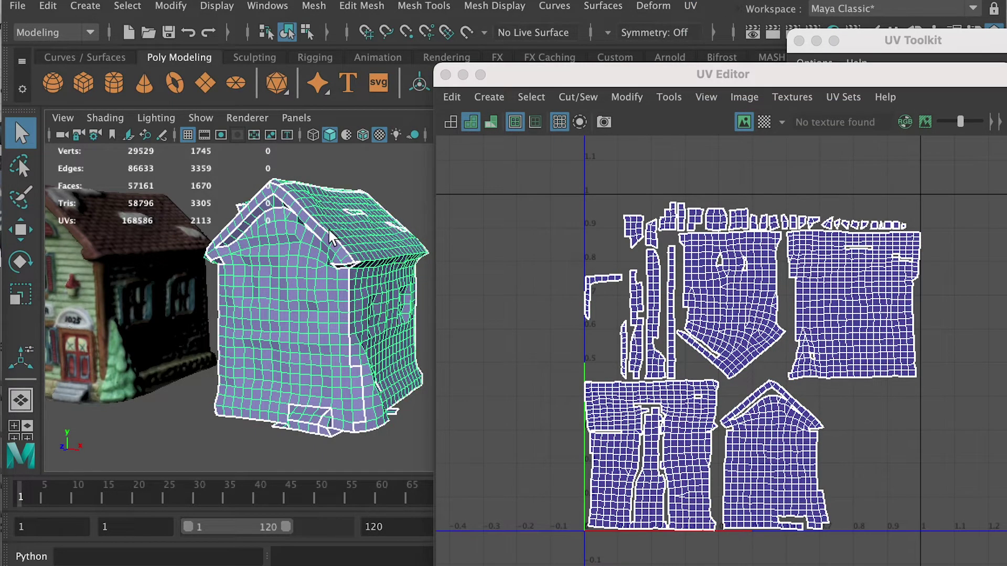
Freeze the low-resolution house's transformations and delete its construction history
click(171, 5)
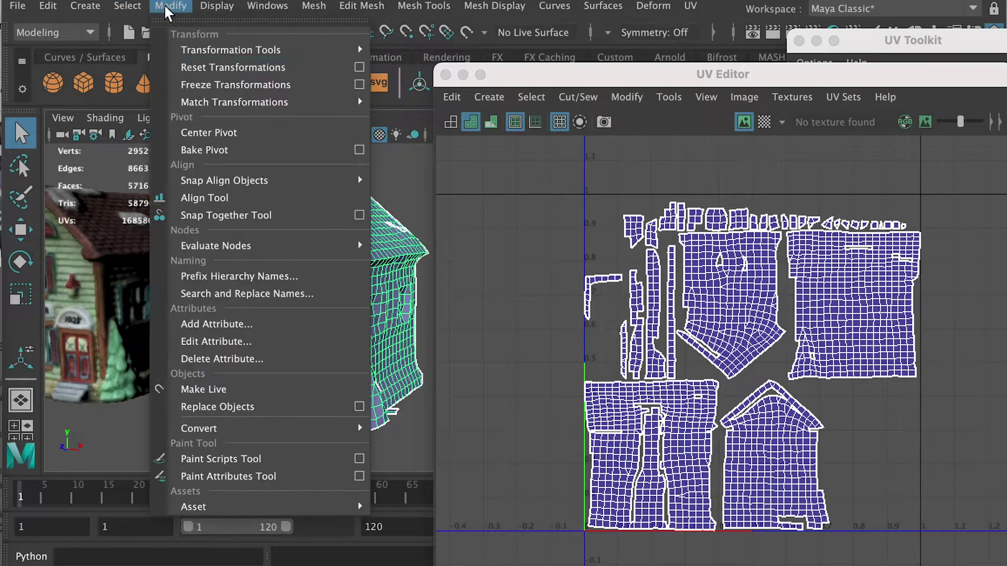
click(210, 85)
click(48, 6)
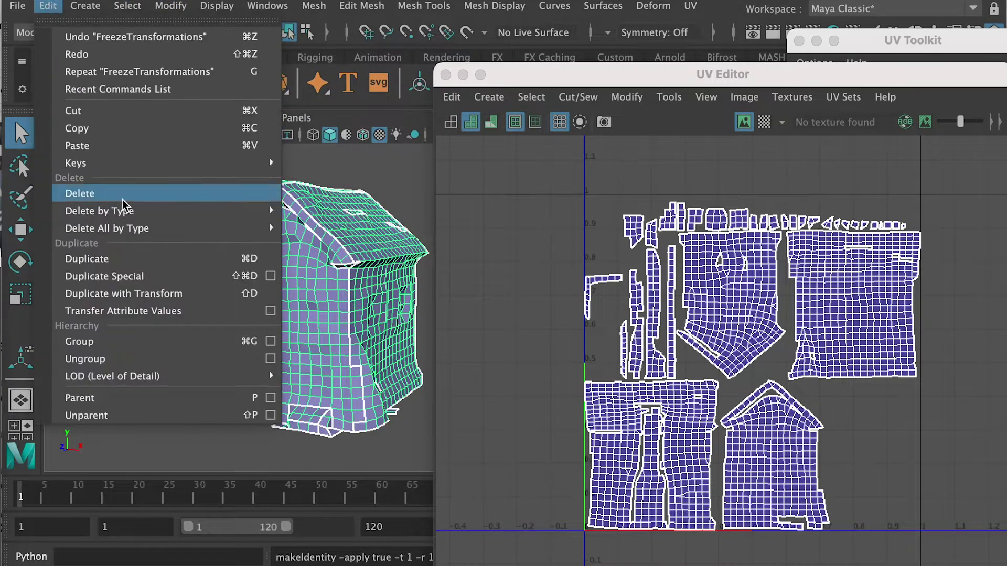
click(292, 209)
Export the low-resolution house as an OBJ named "LowRez Unwrapped1" into the "Step03 - UV Unwrap" folder, then deselect it
click(17, 6)
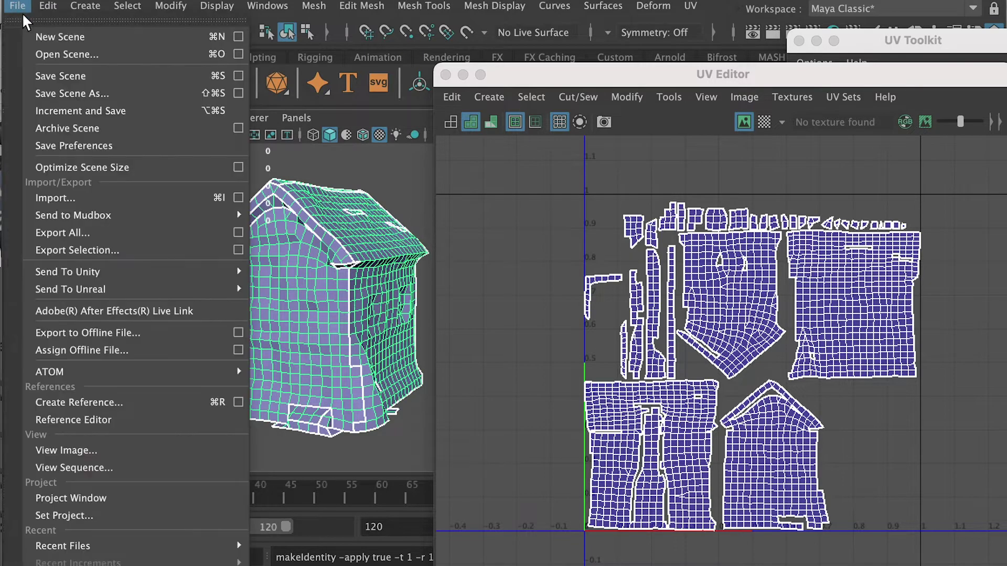
click(112, 251)
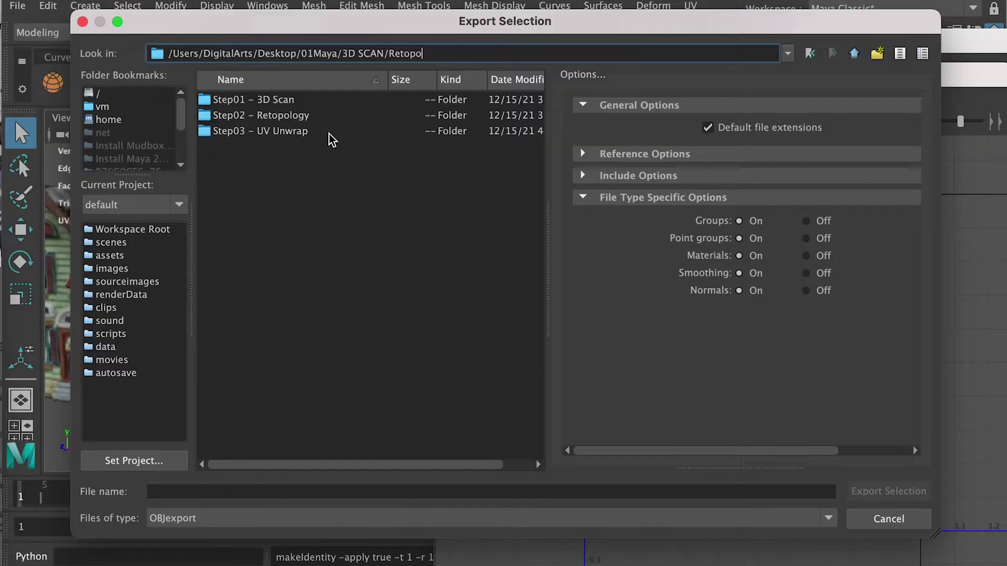
double_click(300, 135)
click(320, 492)
text(LowRez Unwrapped1)
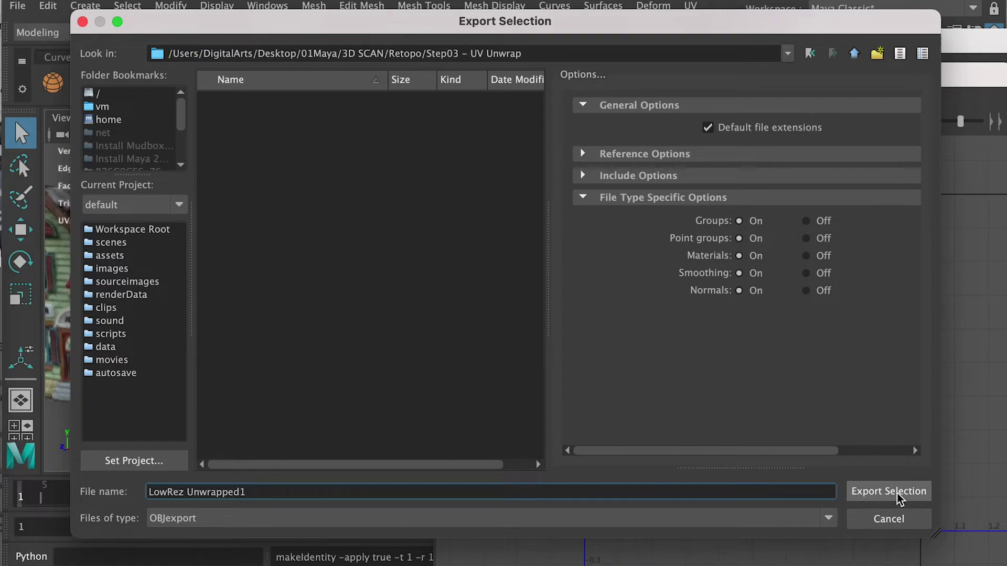
click(897, 493)
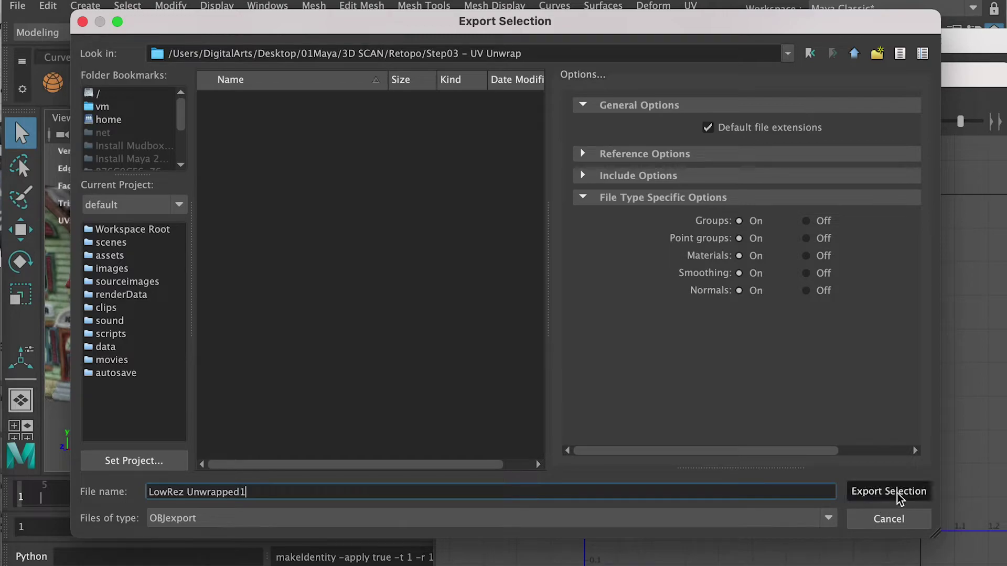
click(301, 153)
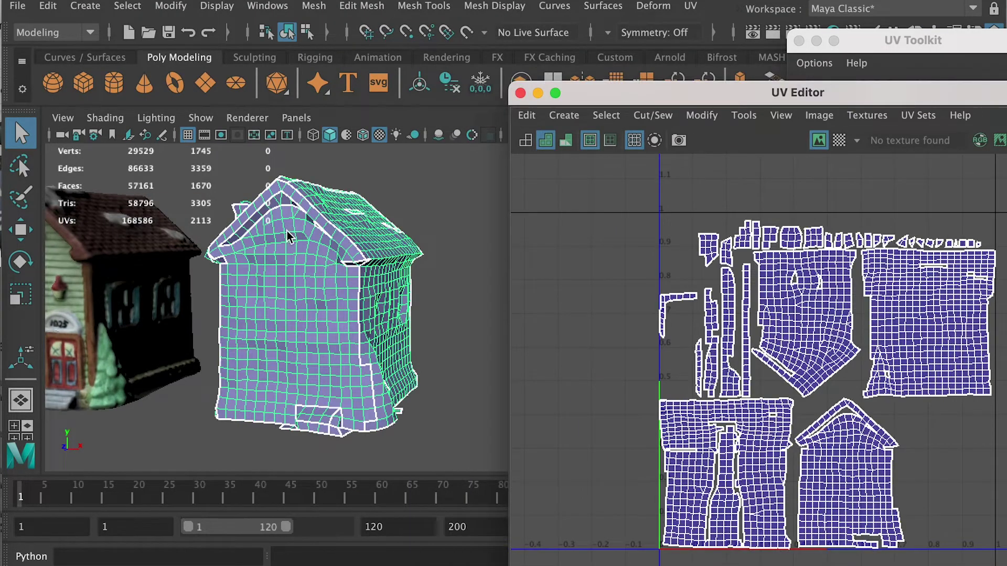
Locate the Bonus Tools commands and view the "Autodesk Maya Bonus Tools 2018-2022" web page from the "maya bonus tools" search
alt+drag(287, 231, 336, 291)
alt+drag(362, 417, 346, 276)
click(737, 8)
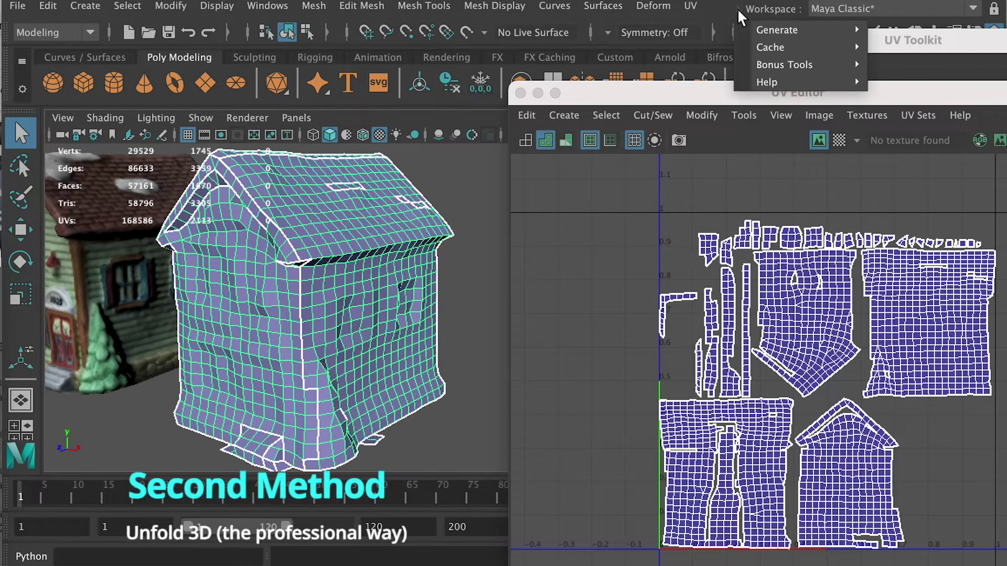
mouse_move(774, 66)
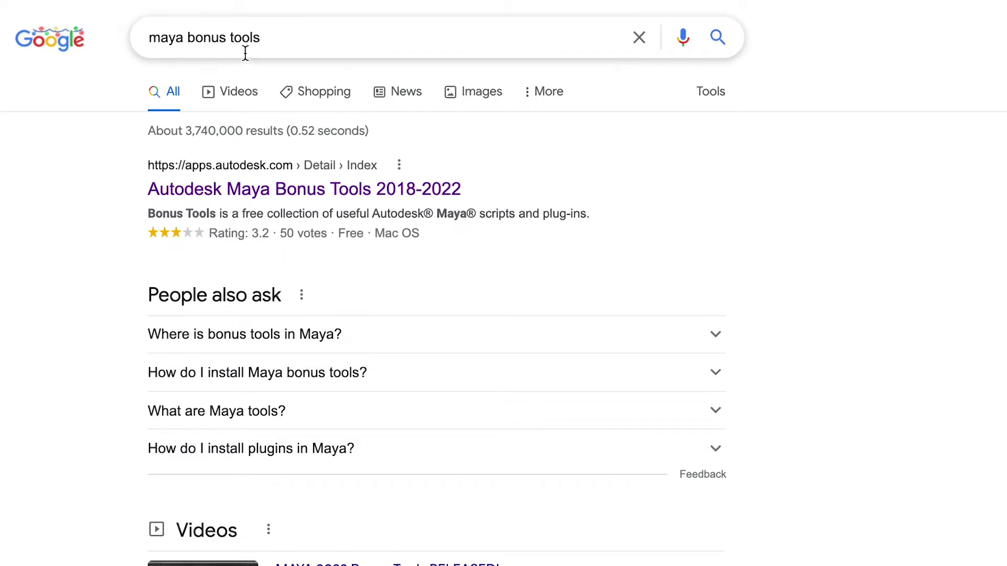
click(251, 192)
scroll(251, 194, down, 2)
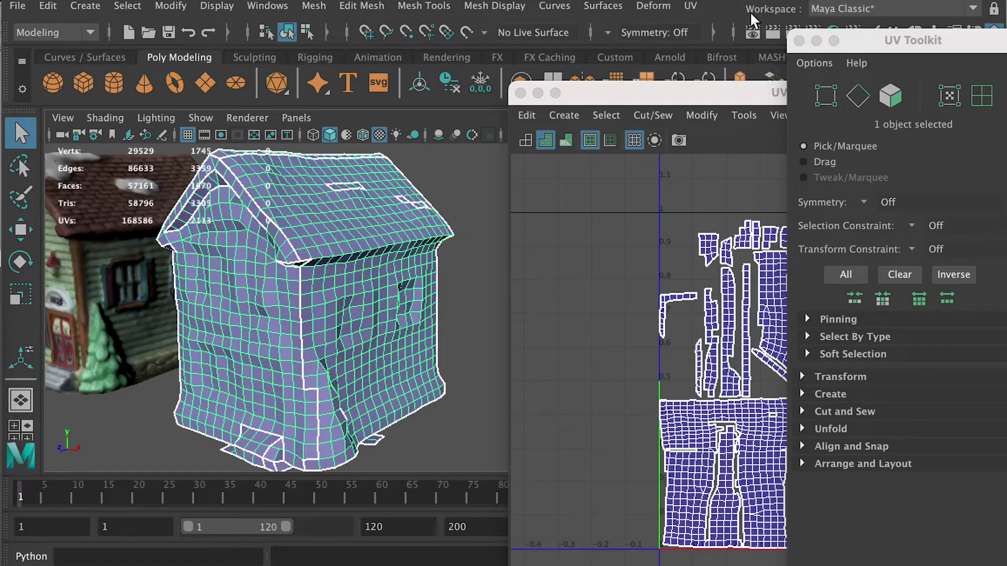
Examine the UV Editing commands offered by Bonus Tools
click(737, 6)
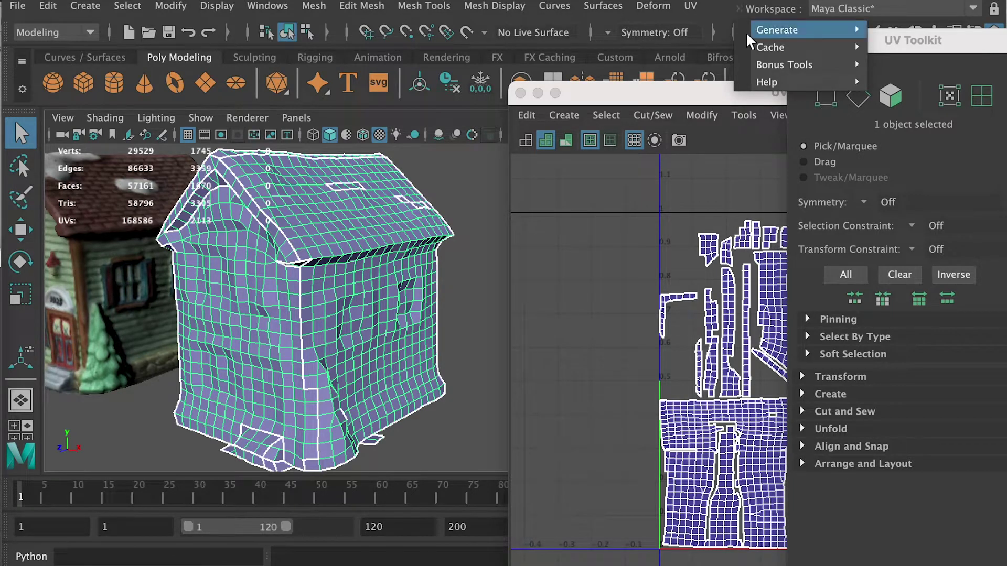
mouse_move(763, 61)
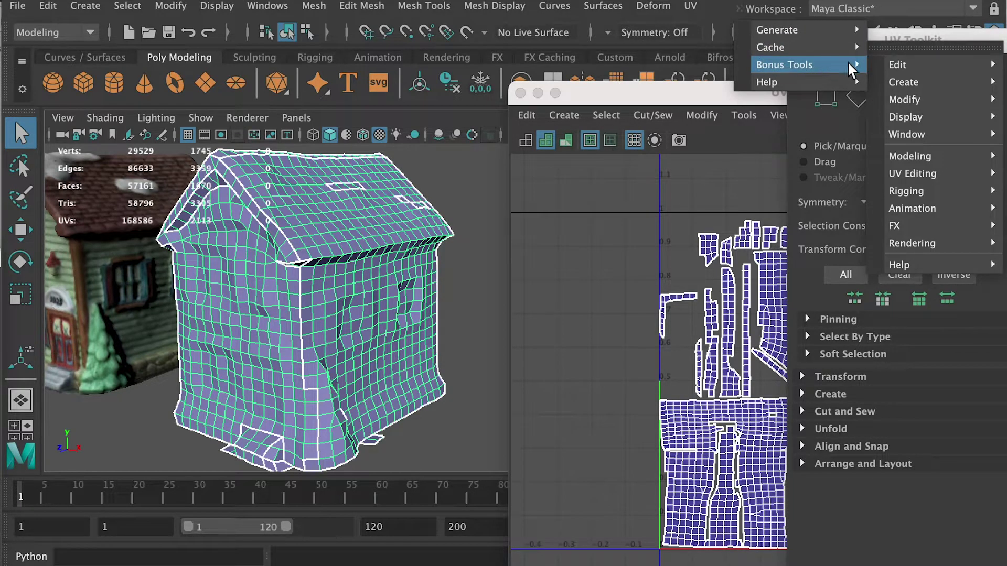
mouse_move(915, 173)
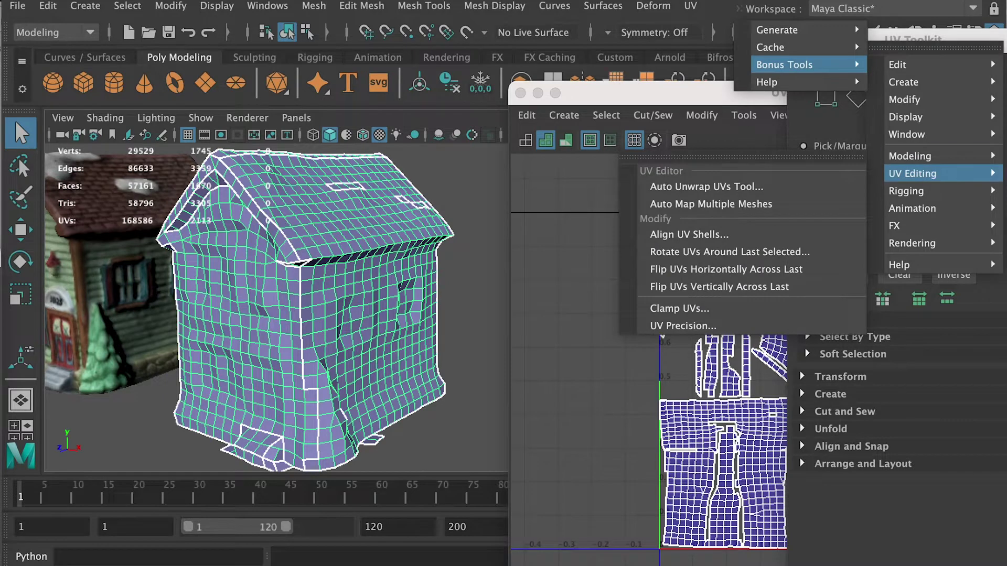
Filter the Plug-in Manager by "3d" and check the load settings of the Unfold3D plug-in
click(261, 6)
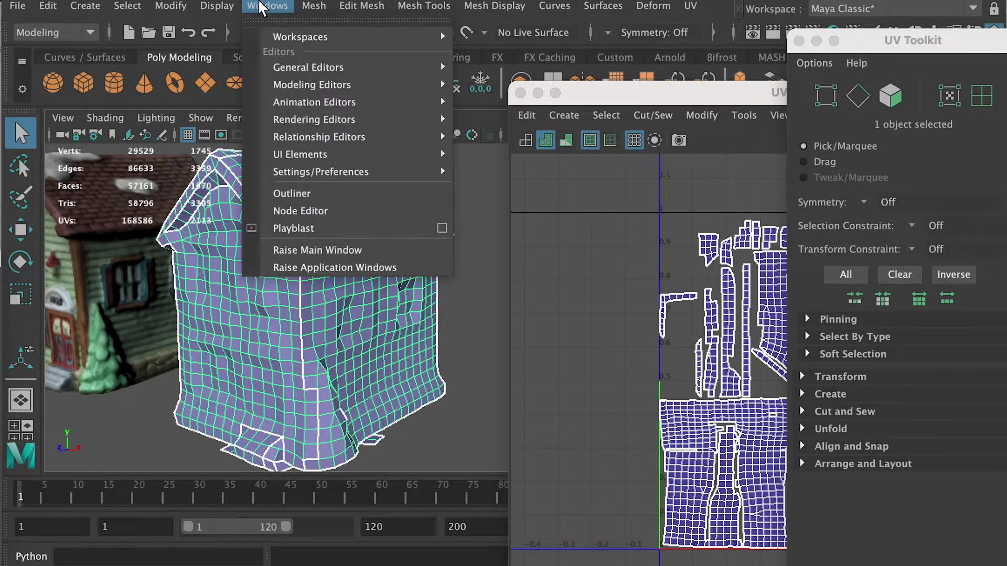
mouse_move(435, 172)
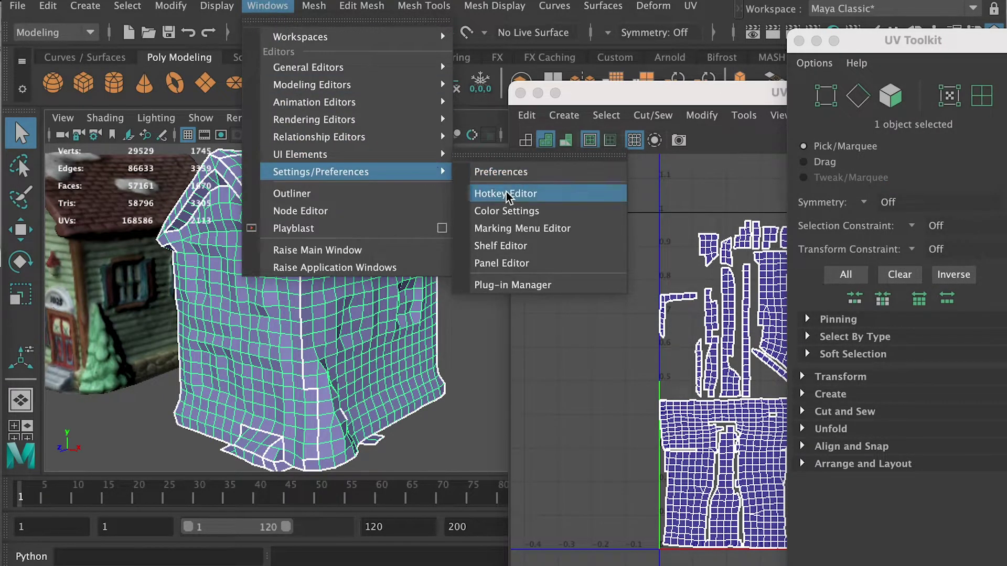
click(552, 293)
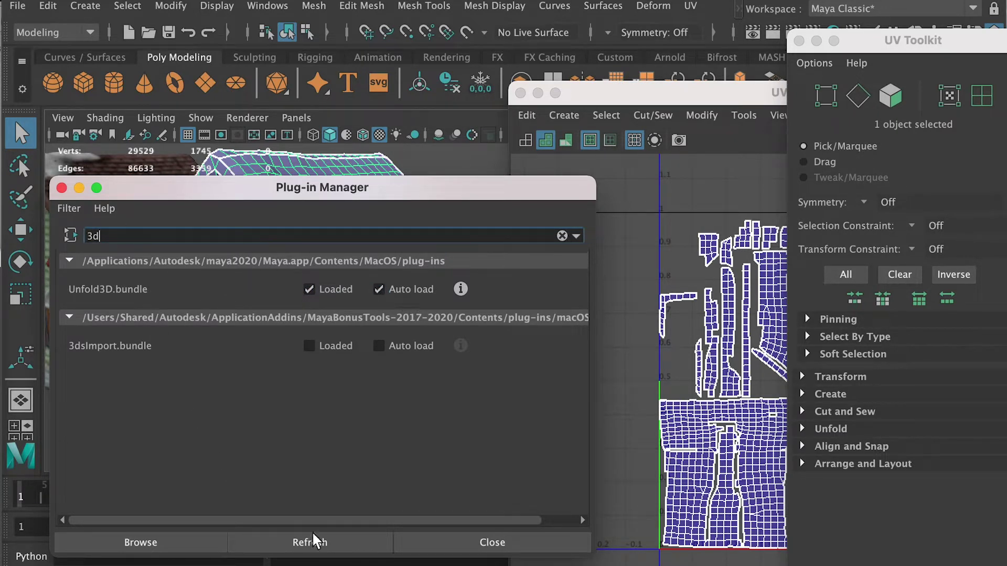
click(61, 190)
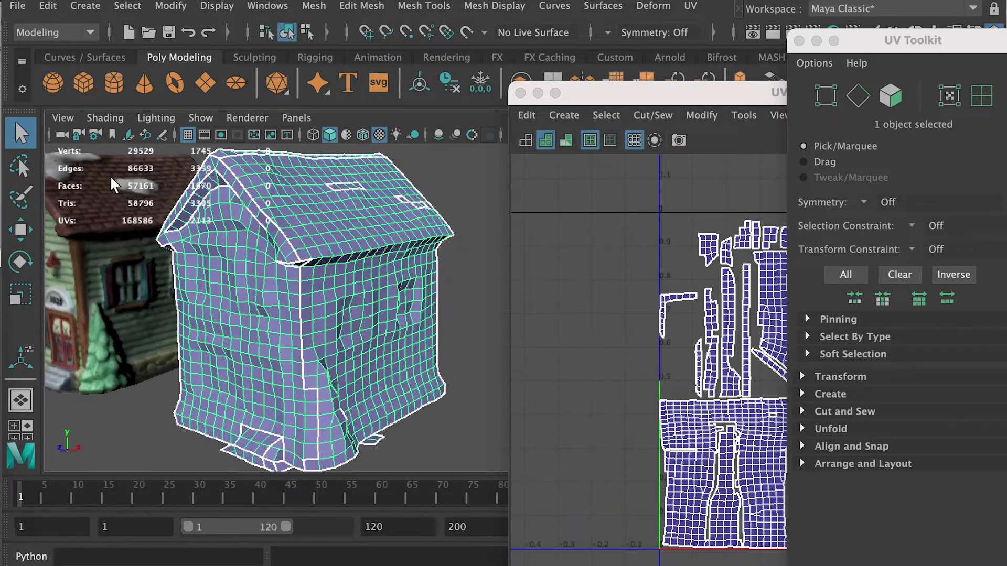
Start the Auto Unwrap UVs Tool on the low-resolution house with Unfold 3D shell creation and Proportional Scale (pack) layout
click(739, 9)
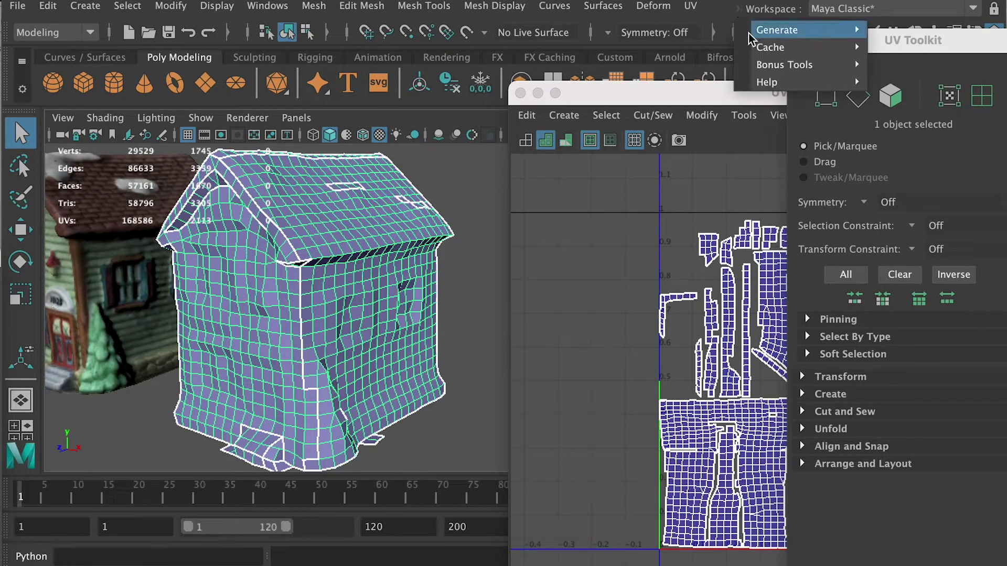
mouse_move(775, 64)
mouse_move(928, 177)
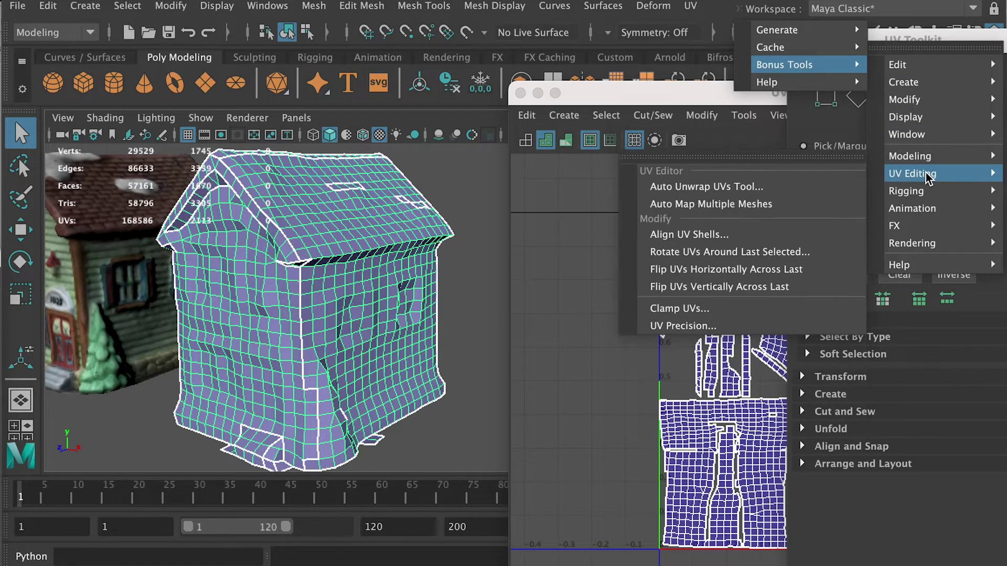
click(729, 186)
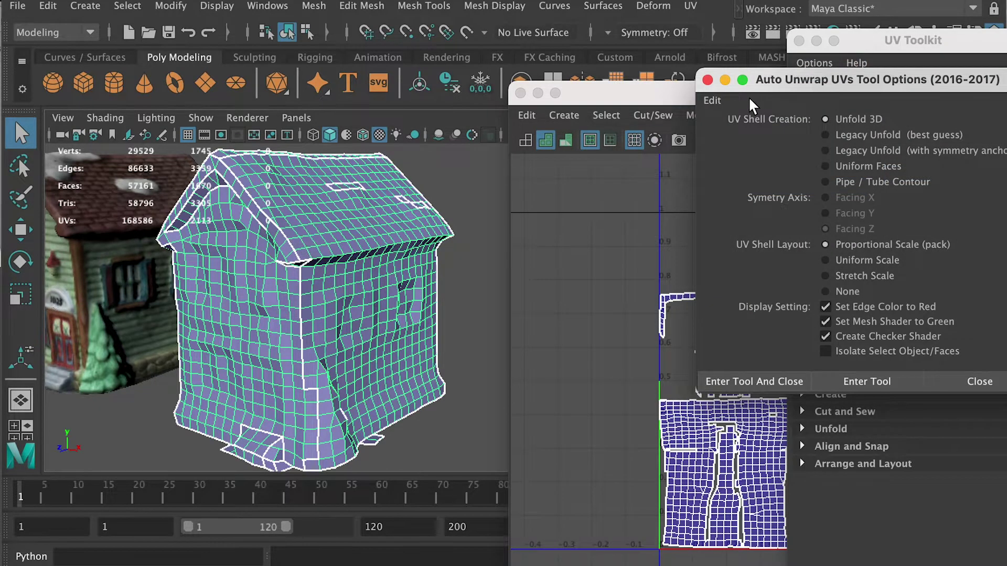
drag(792, 80, 374, 66)
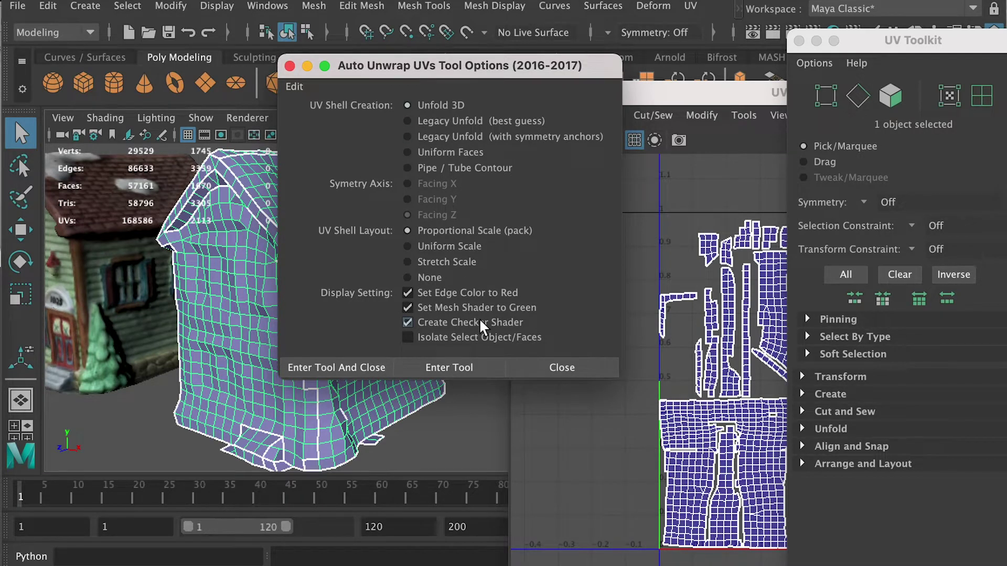
click(354, 366)
Select the roof's lower eave edges beside the chimney and add them as texture borders
alt+drag(248, 286, 183, 214)
alt+right_drag(184, 214, 186, 294)
alt+drag(376, 274, 257, 268)
alt+drag(369, 273, 281, 298)
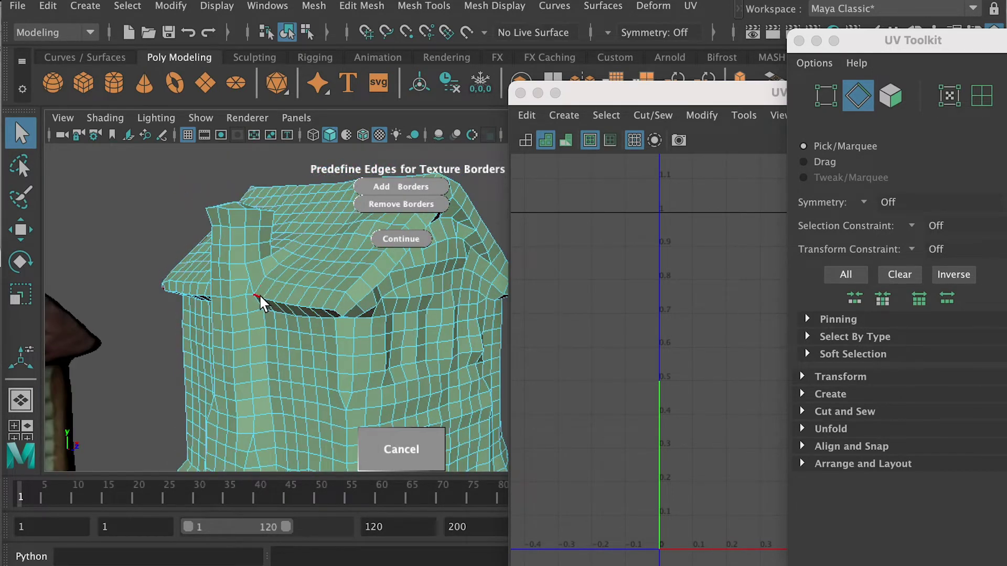
shift+double_click(326, 306)
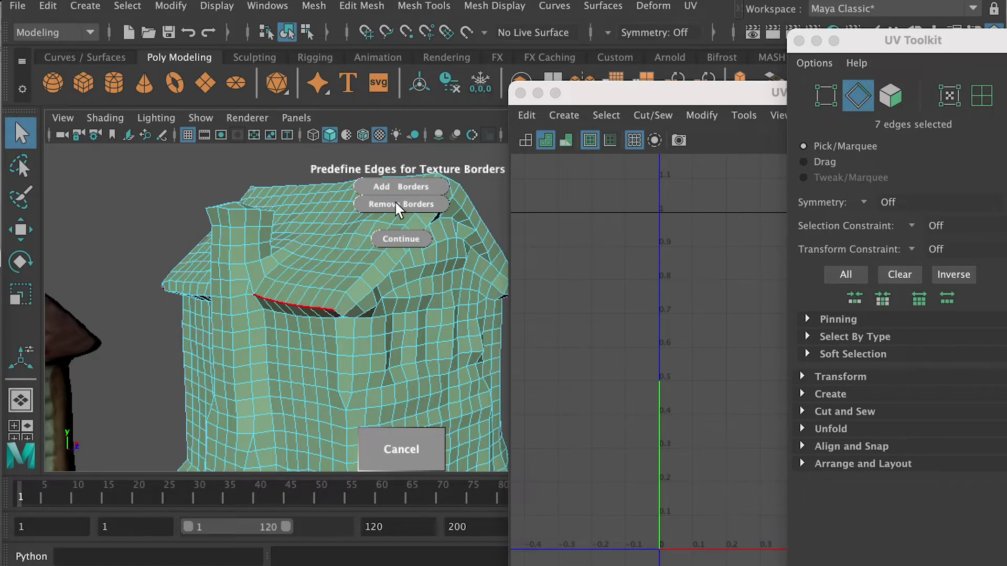
Continue the texture border from the chimney-side eave around the roof corner onto the start of the gable
alt+drag(374, 271, 211, 247)
alt+right_drag(212, 247, 222, 286)
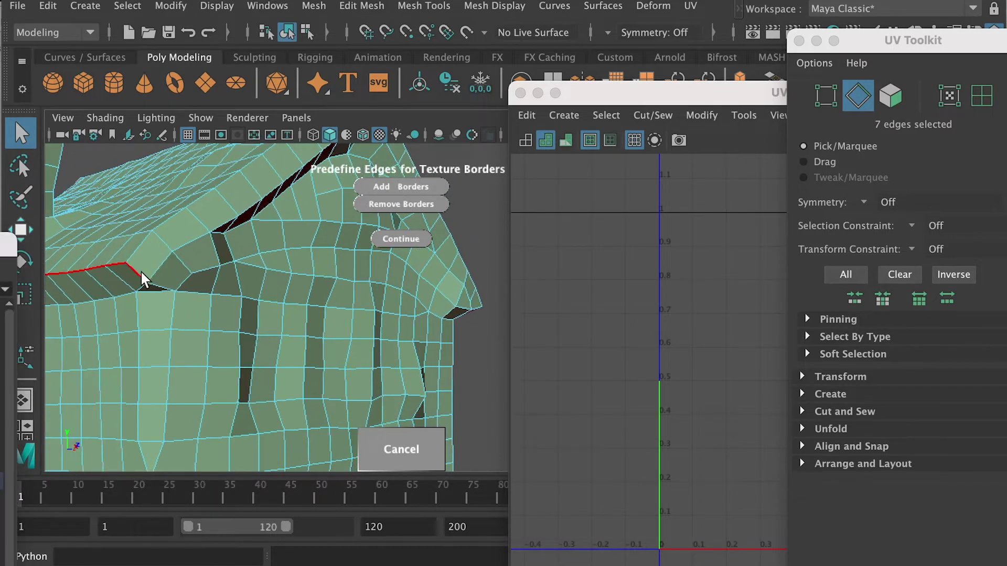
click(160, 269)
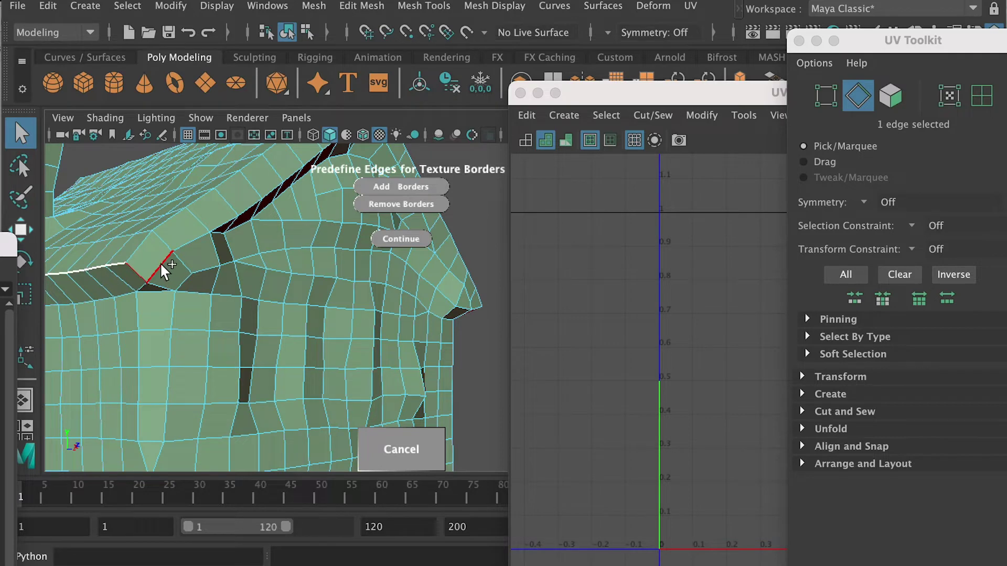
shift+click(206, 244)
click(388, 190)
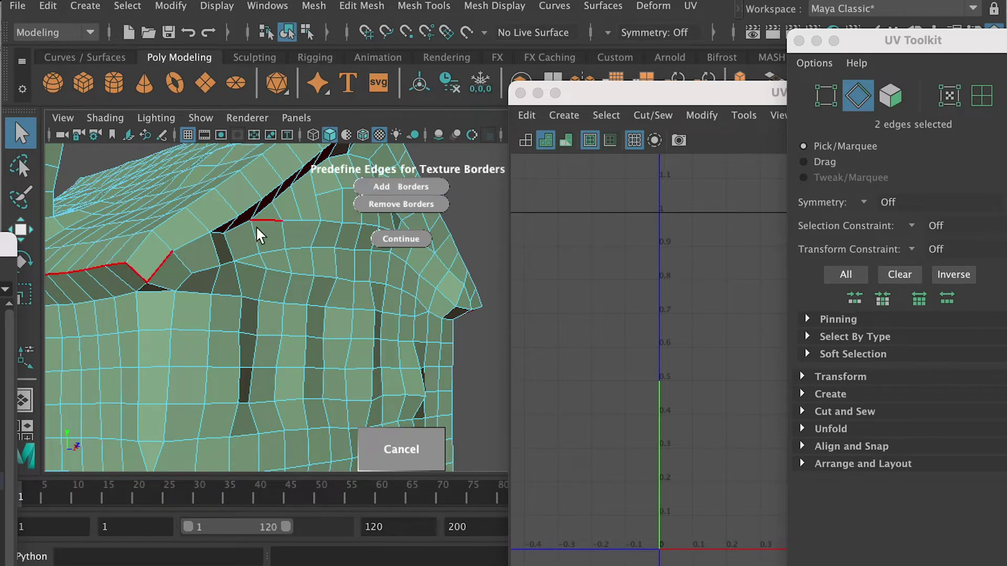
Add the gable's inner roof edge from the chimney-side corner up to the peak as a texture border
click(199, 236)
alt+drag(272, 248, 240, 268)
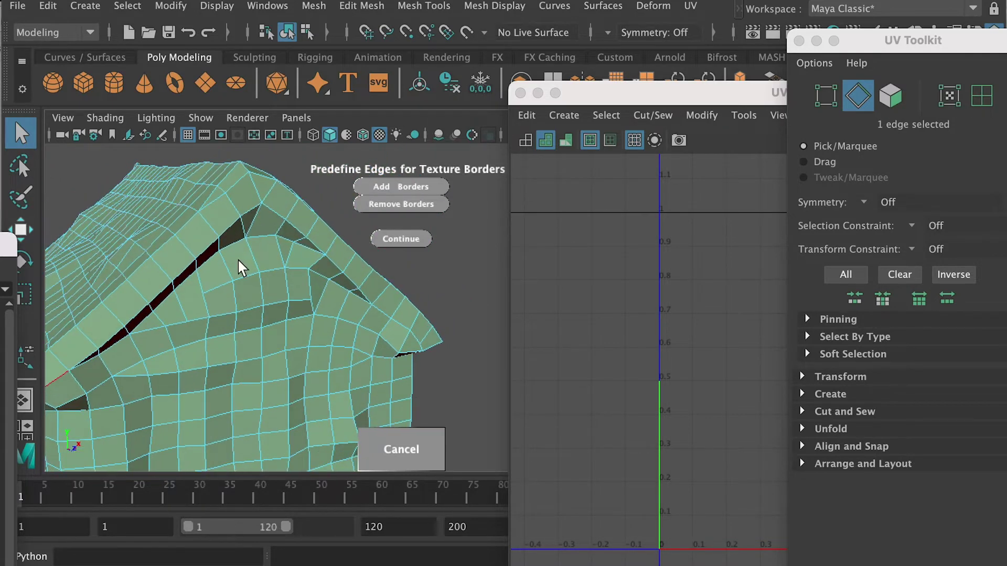
double_click(252, 213)
click(383, 188)
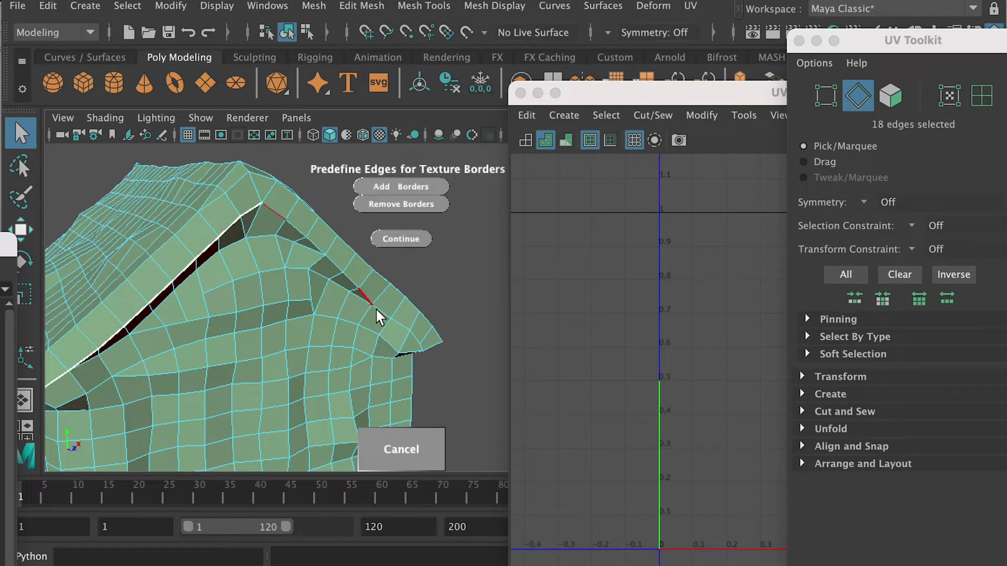
Add the same gable's inner edge from the peak down the other slope, including the corner edge, as texture borders
click(418, 339)
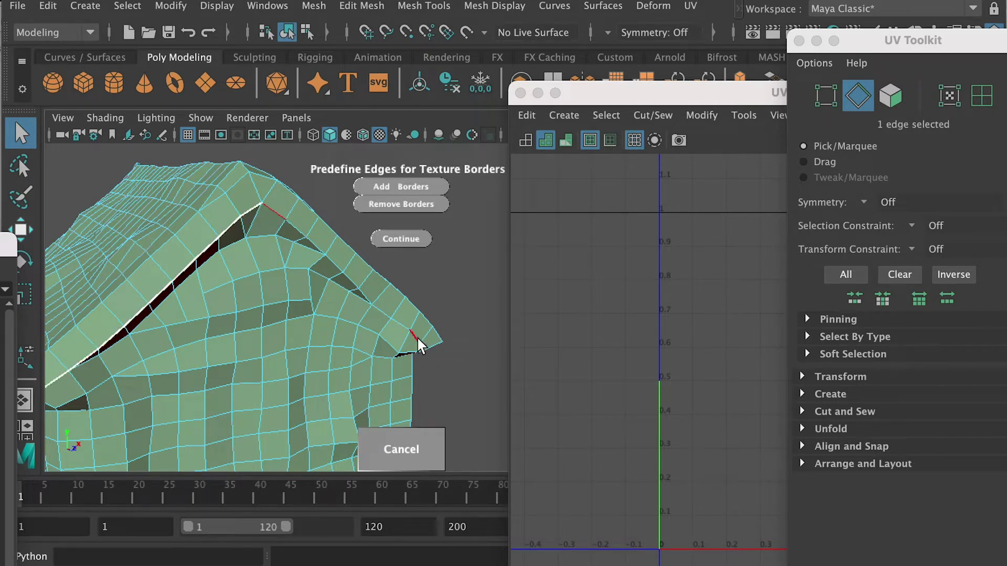
double_click(417, 341)
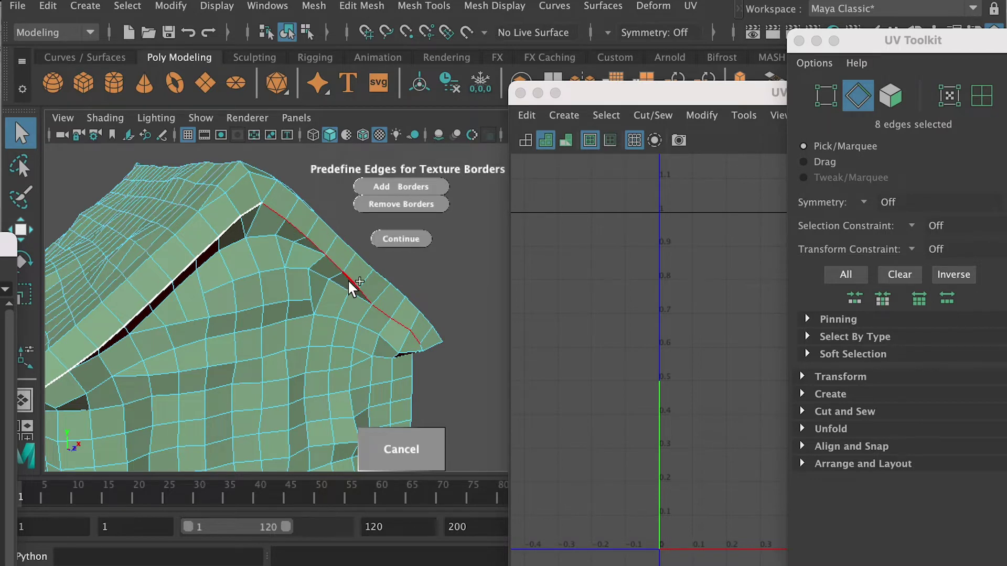
click(391, 189)
mouse_move(409, 294)
alt+mouse_down()
mouse_move(416, 310)
mouse_move(398, 310)
alt+mouse_up()
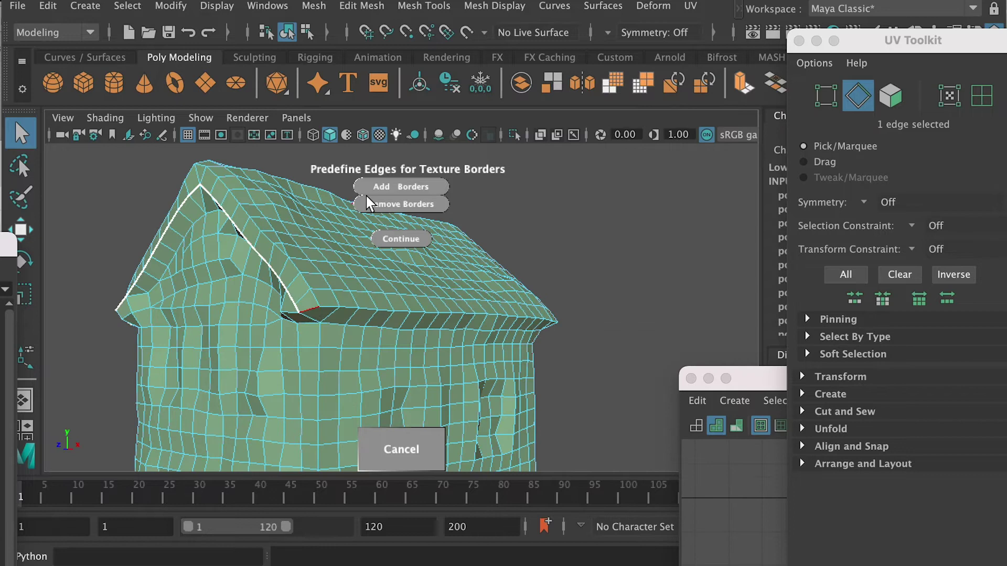
click(381, 187)
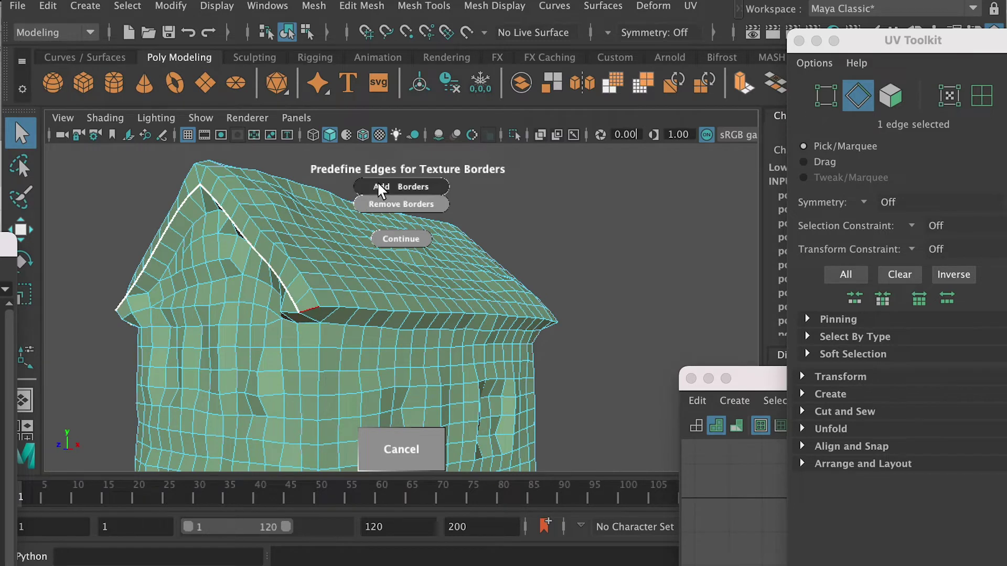
Add the full length of the lower eave edge on the side without the chimney as a texture border
click(405, 302)
alt+drag(486, 299, 313, 294)
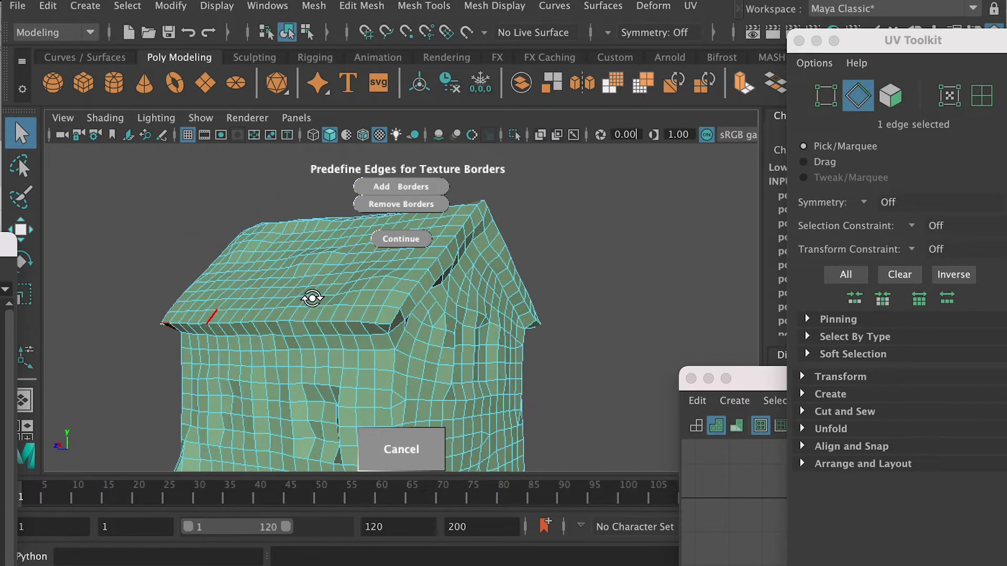
shift+double_click(397, 329)
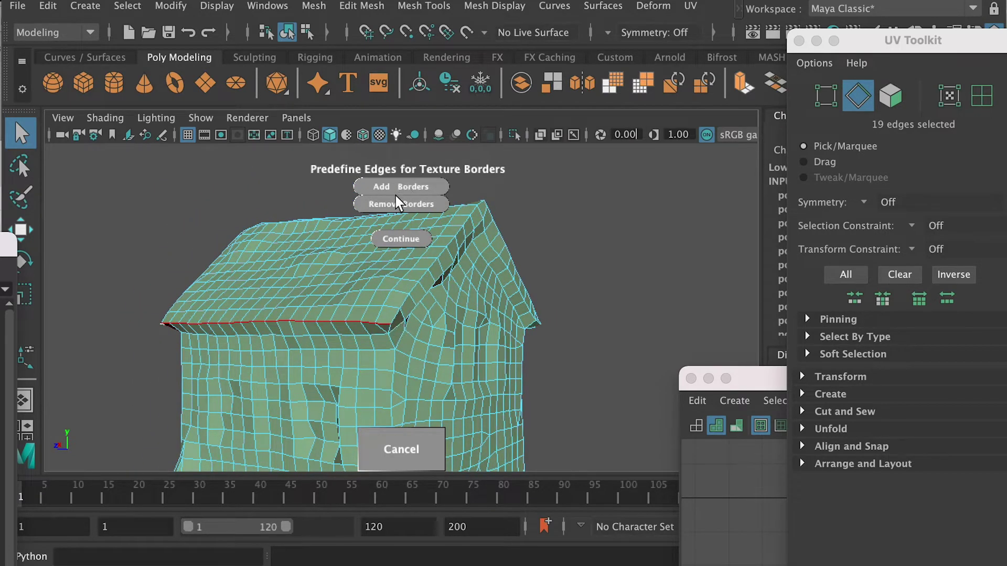
Add the upper edge of the opposite gable's roof overhang, starting at the peak, as a texture border
alt+drag(446, 326, 341, 323)
click(380, 353)
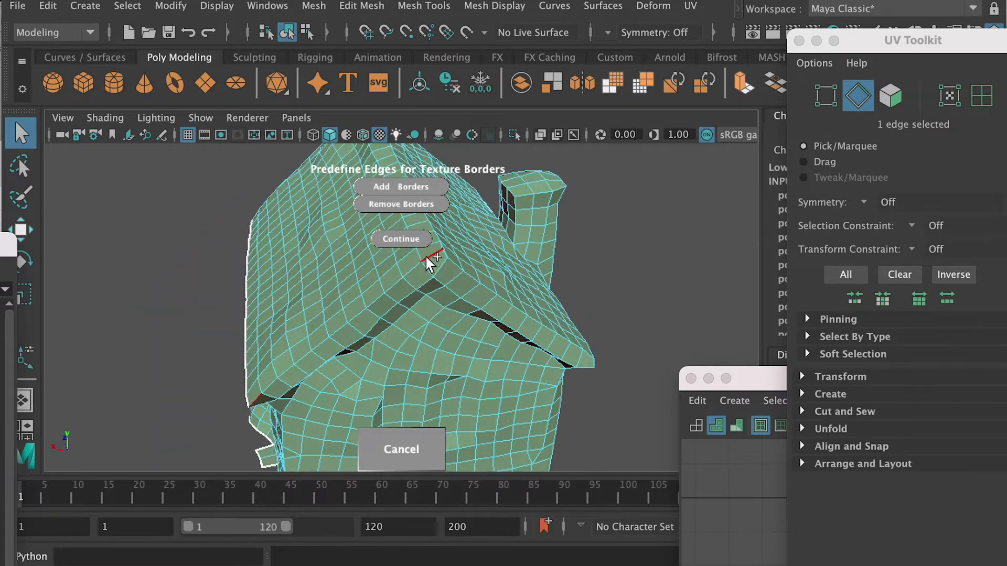
shift+double_click(429, 259)
alt+drag(464, 270, 349, 262)
click(385, 187)
click(365, 274)
shift+double_click(380, 292)
key(super+z)
alt+drag(399, 350, 414, 298)
click(402, 187)
Select the vertical edges up one chimney corner above the roof for the texture border
alt+drag(404, 189, 326, 304)
scroll(435, 309, up, 3)
click(447, 321)
shift+click(464, 302)
shift+click(462, 280)
Select the edges up the chimney's other roof-side corner and along its top rim for the texture border
scroll(472, 293, down, 3)
scroll(325, 305, up, 3)
click(345, 273)
shift+click(342, 230)
shift+click(327, 208)
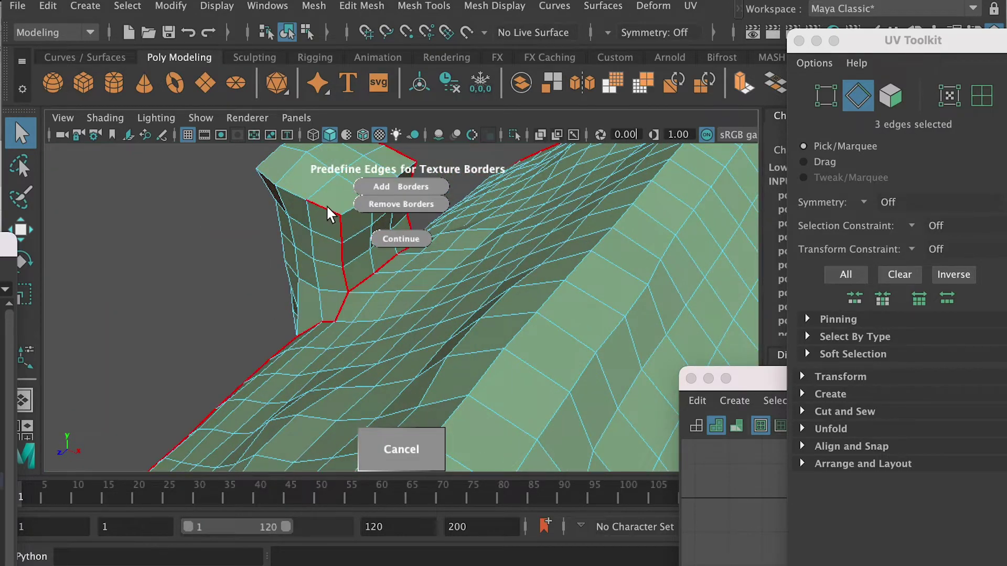
click(278, 254)
alt+drag(327, 212, 464, 226)
shift+click(272, 249)
Select the vertical edge line where the chimney stack meets the wall, from the eave down to the base
scroll(472, 294, down, 3)
alt+middle_drag(478, 323, 473, 260)
click(465, 271)
alt+middle_drag(441, 221, 488, 232)
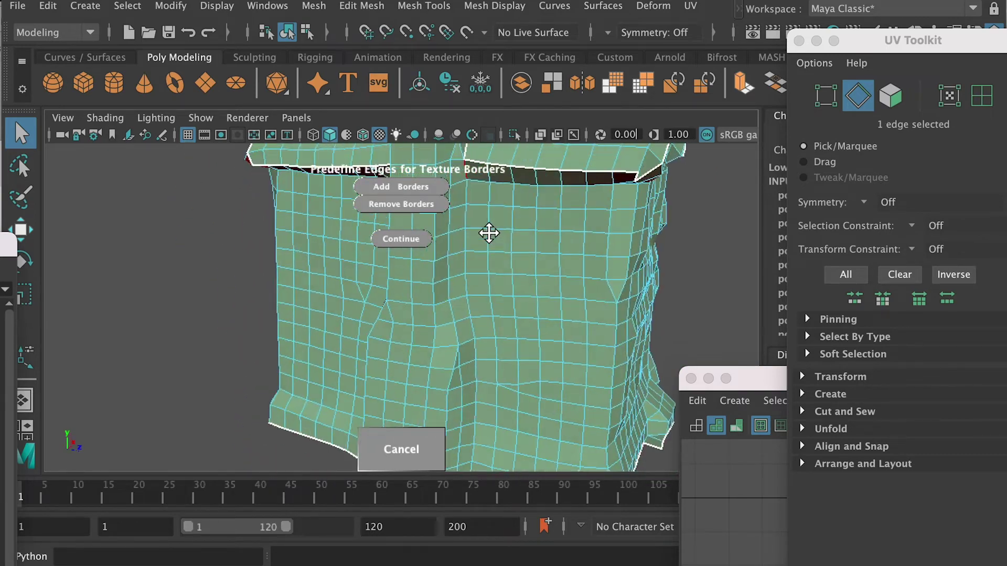
scroll(487, 233, down, 3)
shift+double_click(456, 440)
alt+drag(472, 424, 524, 382)
alt+middle_drag(524, 383, 578, 338)
scroll(576, 344, up, 3)
alt+drag(572, 368, 524, 454)
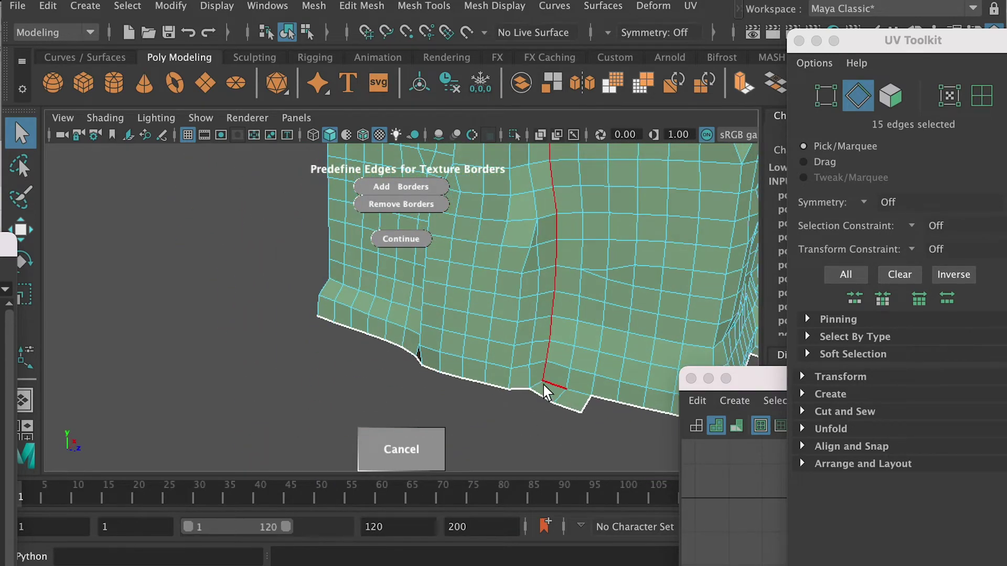
Select the matching edge line on the other side of the chimney stack down to the base of the wall
scroll(603, 321, down, 4)
alt+drag(577, 325, 427, 205)
shift+double_click(447, 242)
scroll(445, 292, up, 3)
click(477, 264)
shift+click(483, 295)
click(510, 315)
alt+middle_drag(509, 327, 540, 204)
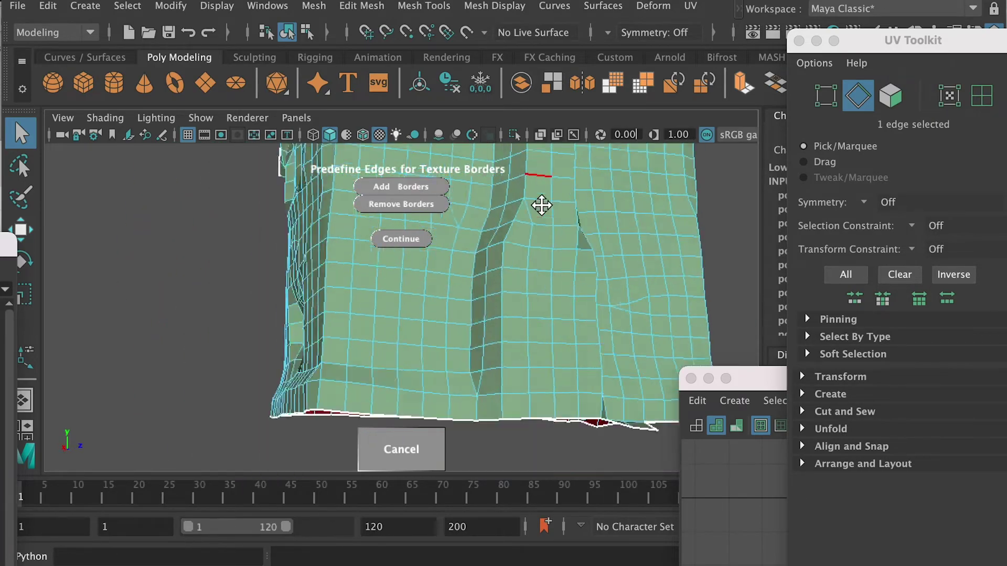
alt+drag(540, 205, 517, 220)
click(475, 383)
shift+double_click(476, 384)
shift+click(481, 400)
Select the vertical wall corner edge from under the eave down to the base for the texture border
scroll(451, 297, down, 3)
alt+drag(452, 297, 281, 203)
scroll(484, 330, down, 2)
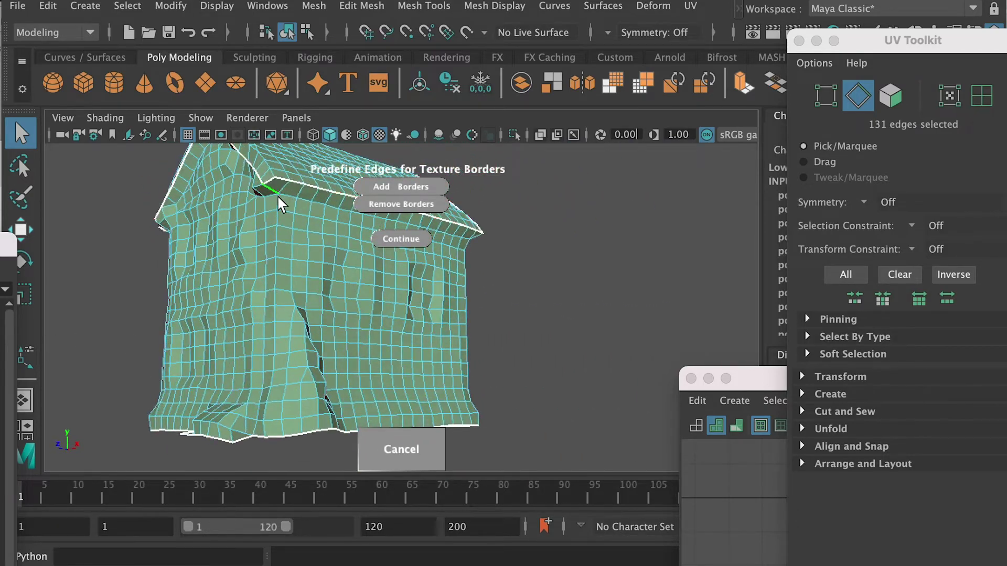
click(266, 430)
shift+double_click(268, 429)
Try to unwrap the house with the predefined texture borders
alt+drag(283, 357, 356, 348)
scroll(299, 313, down, 3)
alt+drag(470, 330, 403, 250)
click(402, 241)
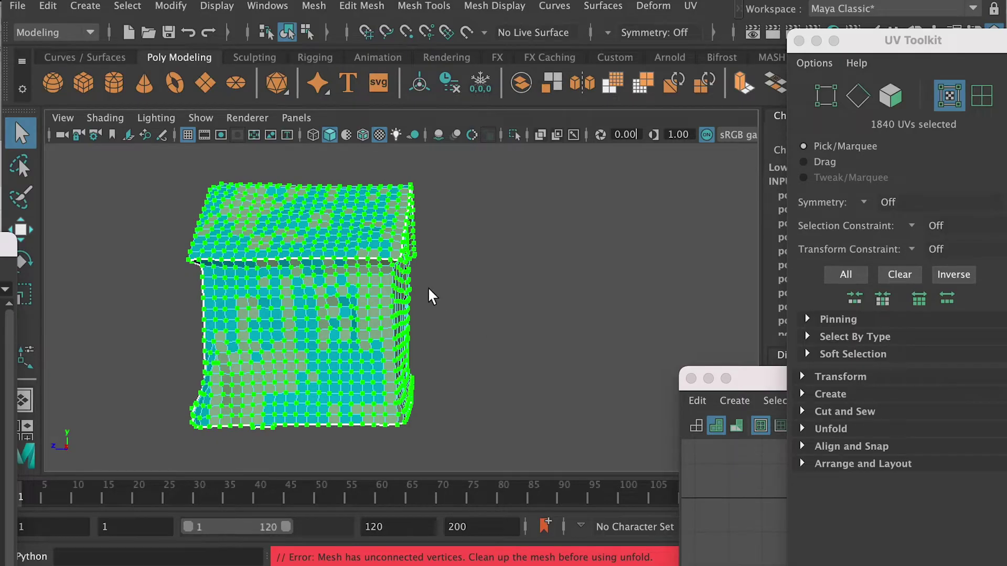
Merge all vertices of the house mesh with a distance threshold of 0.005 and return to object mode
mouse_move(431, 291)
alt+right_down()
mouse_move(482, 331)
mouse_move(434, 310)
alt+right_up()
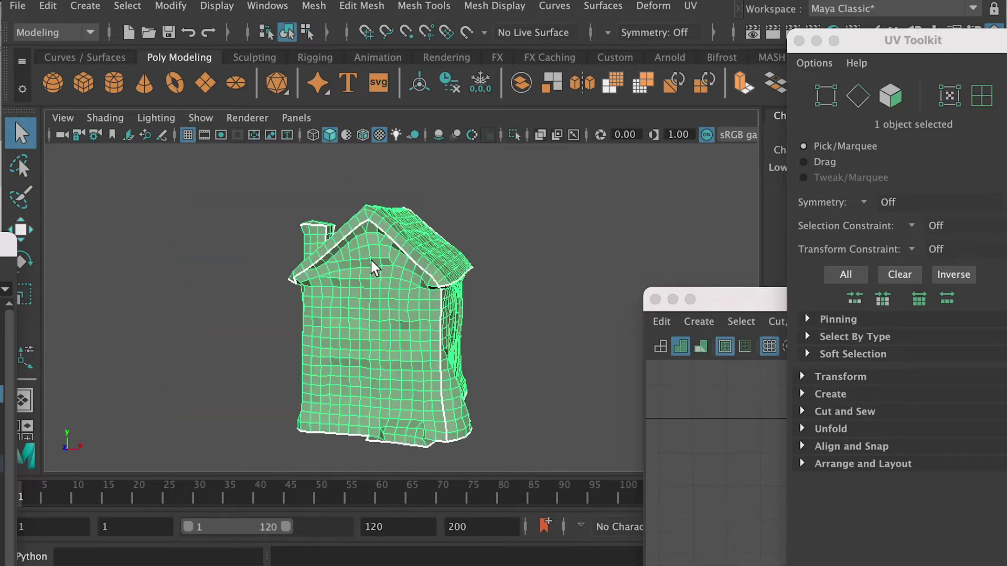
right_click(371, 259)
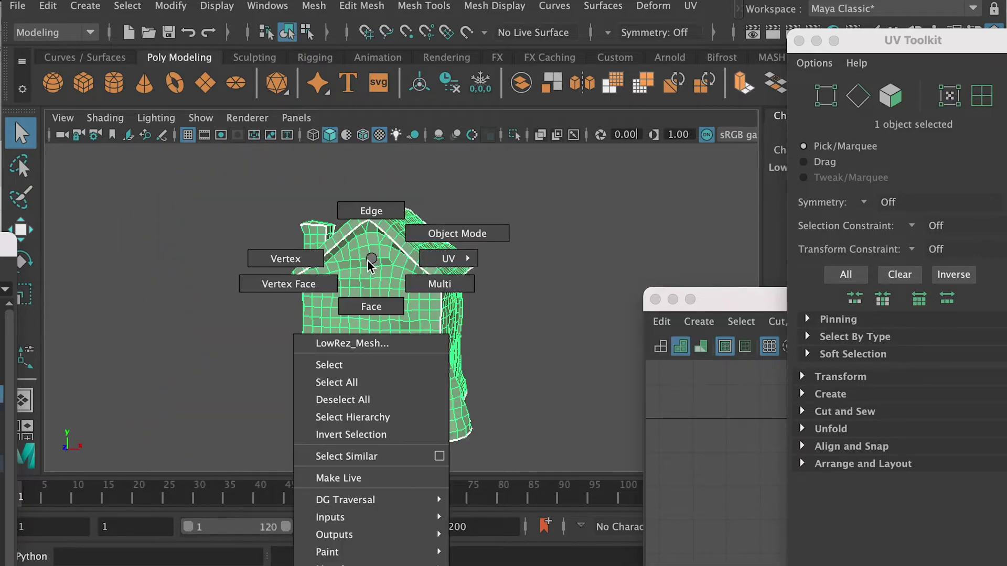
click(285, 258)
drag(240, 173, 544, 481)
shift+right_drag(373, 283, 477, 198)
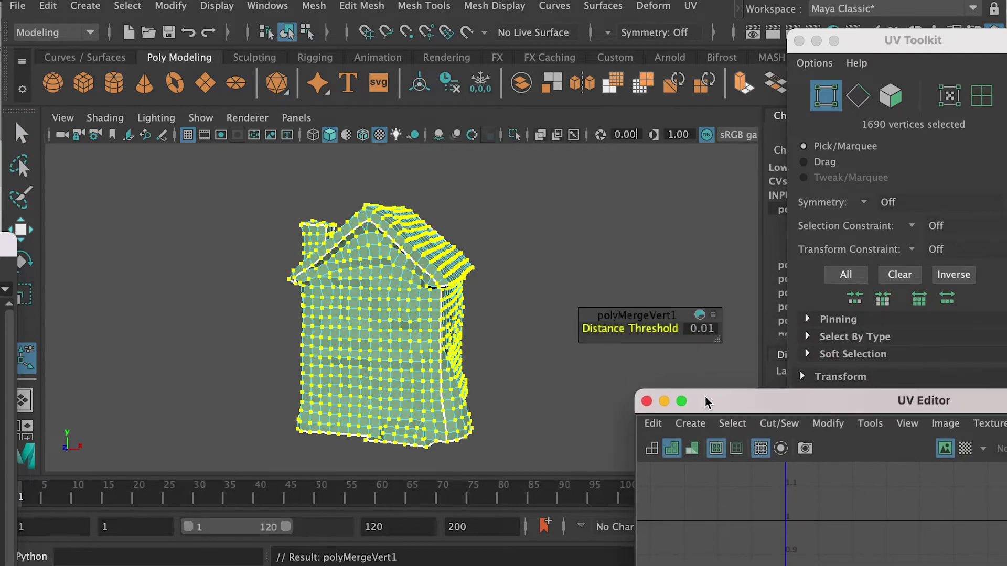
click(696, 330)
text(05)
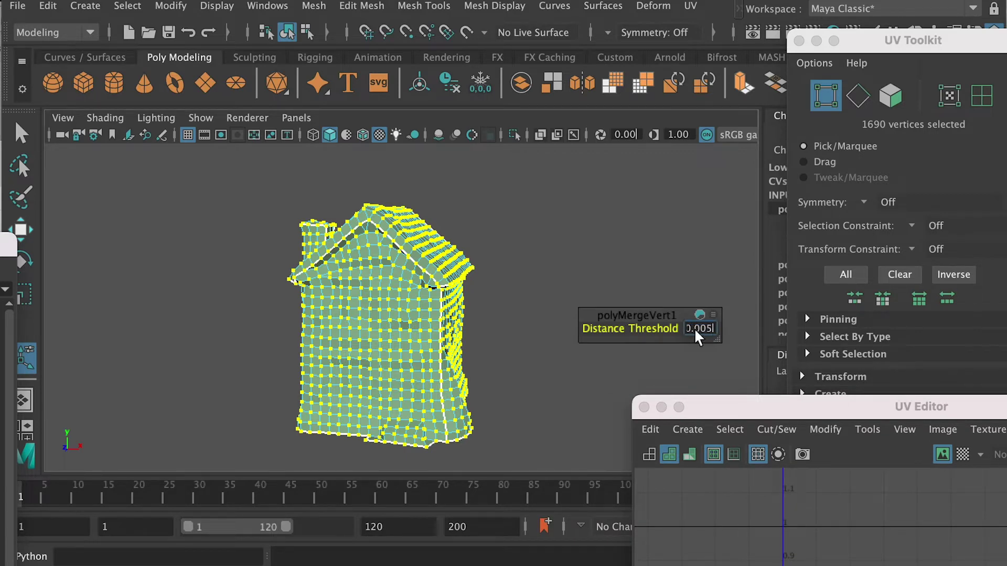
alt+drag(515, 300, 412, 299)
right_drag(363, 259, 364, 263)
click(450, 234)
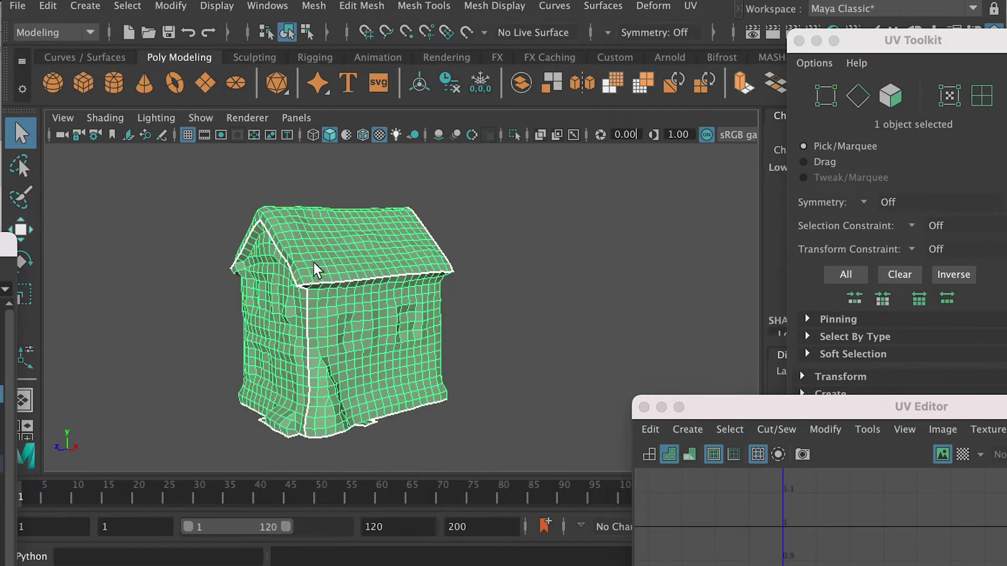
Start the Auto Unwrap UVs Tool on the whole house with Unfold 3D and Proportional Scale (pack)
alt+drag(315, 270, 395, 269)
click(739, 9)
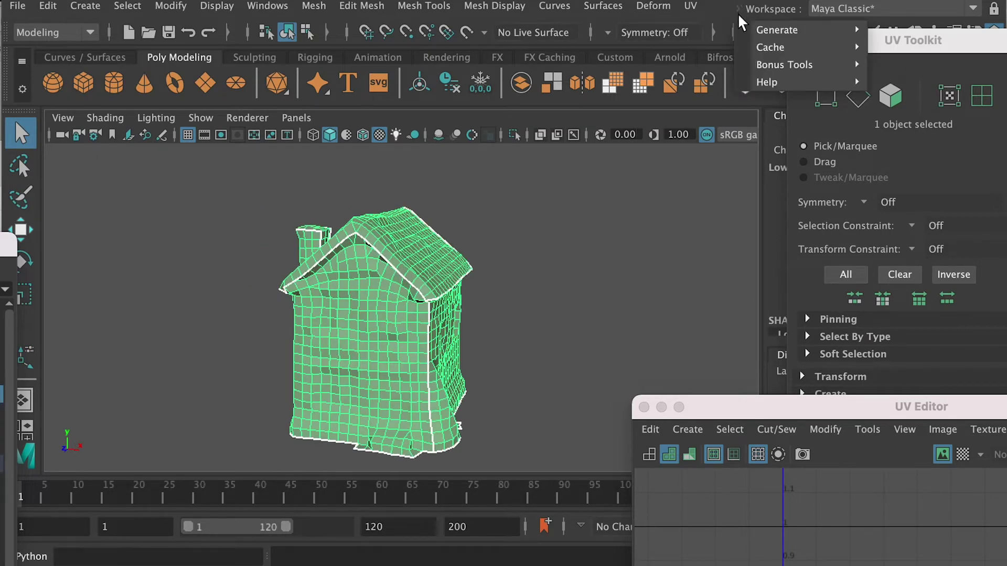
mouse_move(784, 65)
mouse_move(917, 175)
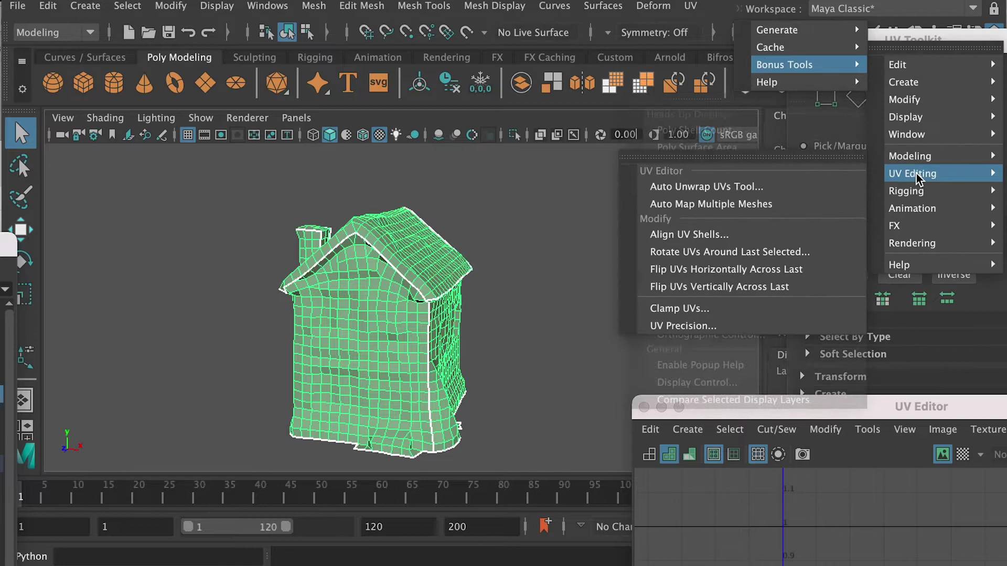
click(695, 187)
click(443, 367)
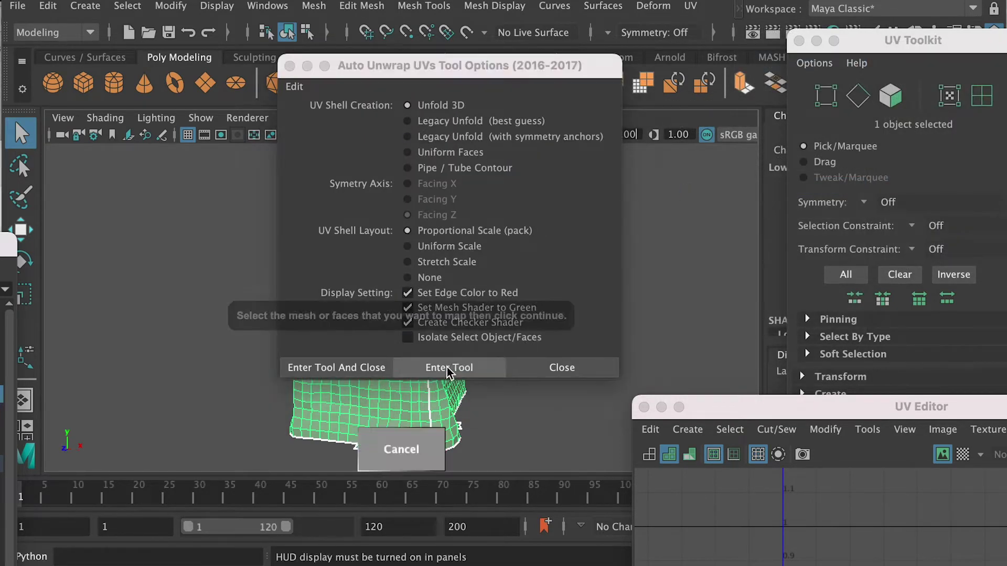
drag(426, 65, 690, 80)
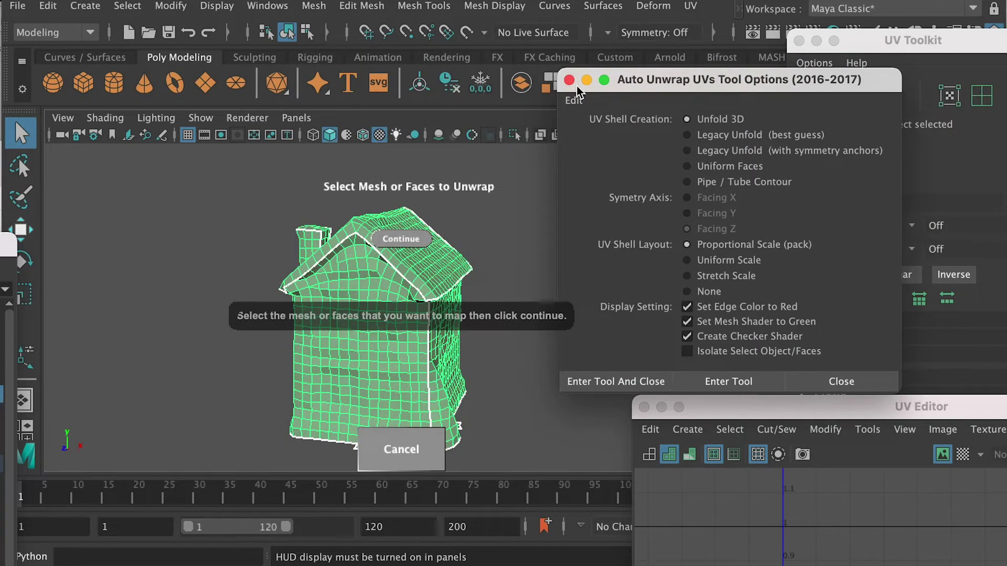
click(569, 81)
click(399, 240)
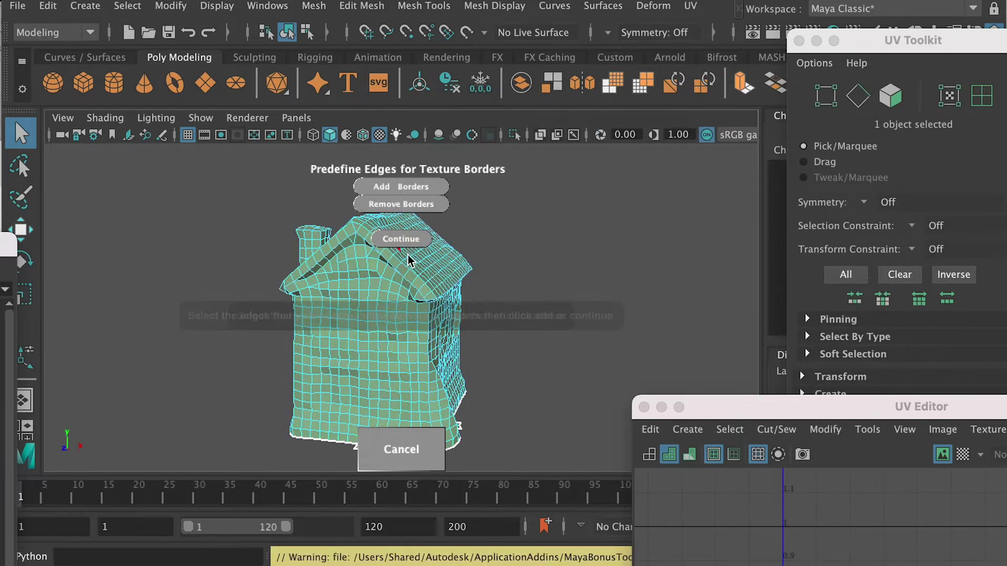
Keep the existing seam edges as texture borders and unwrap the house with them
mouse_move(451, 294)
alt+mouse_down()
mouse_move(310, 281)
mouse_move(274, 294)
mouse_move(302, 306)
mouse_move(457, 287)
mouse_move(218, 295)
mouse_move(223, 312)
mouse_move(658, 301)
alt+mouse_up()
click(395, 187)
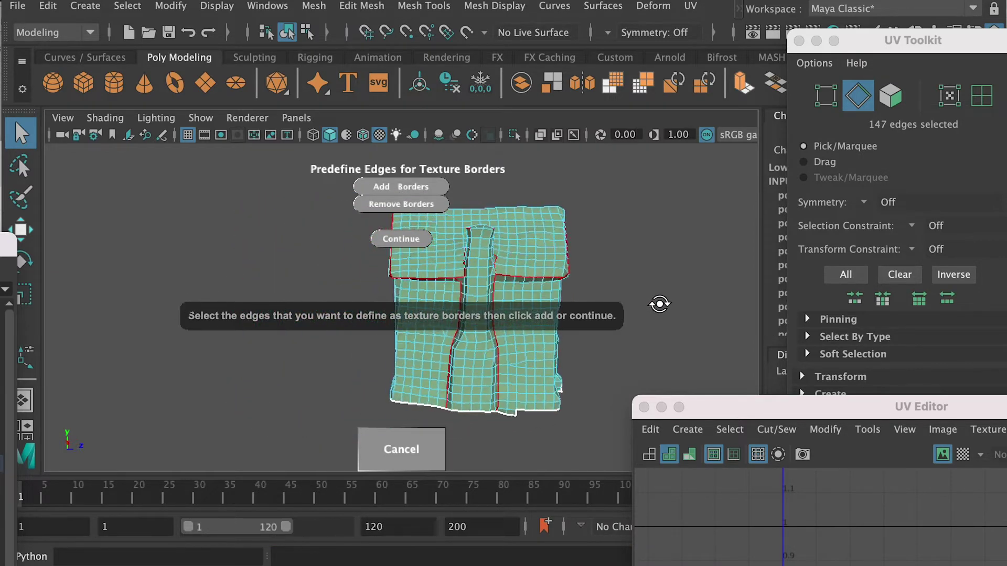
click(394, 188)
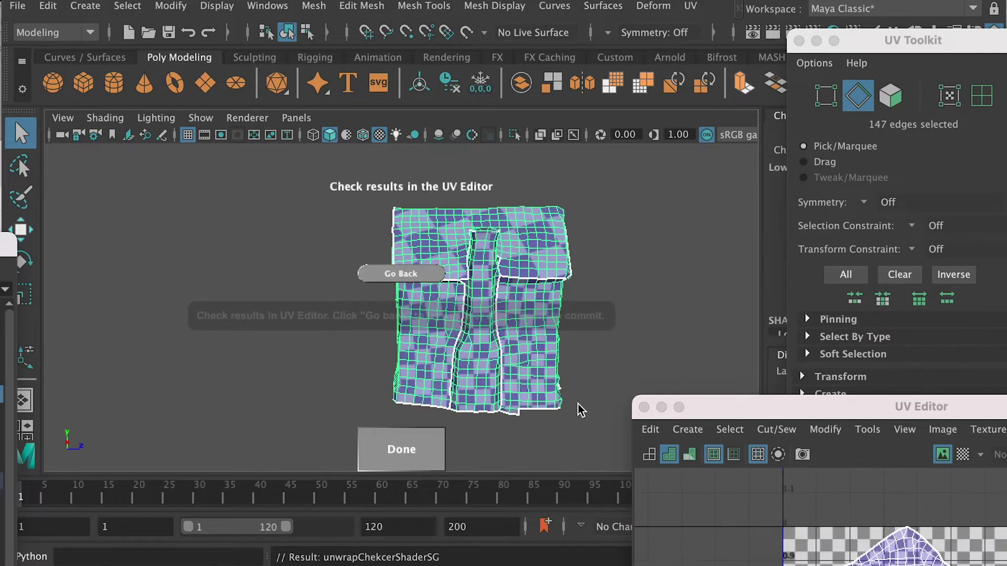
Examine the UV layout by selecting each shell and checking which part of the house it covers
drag(734, 407, 385, 60)
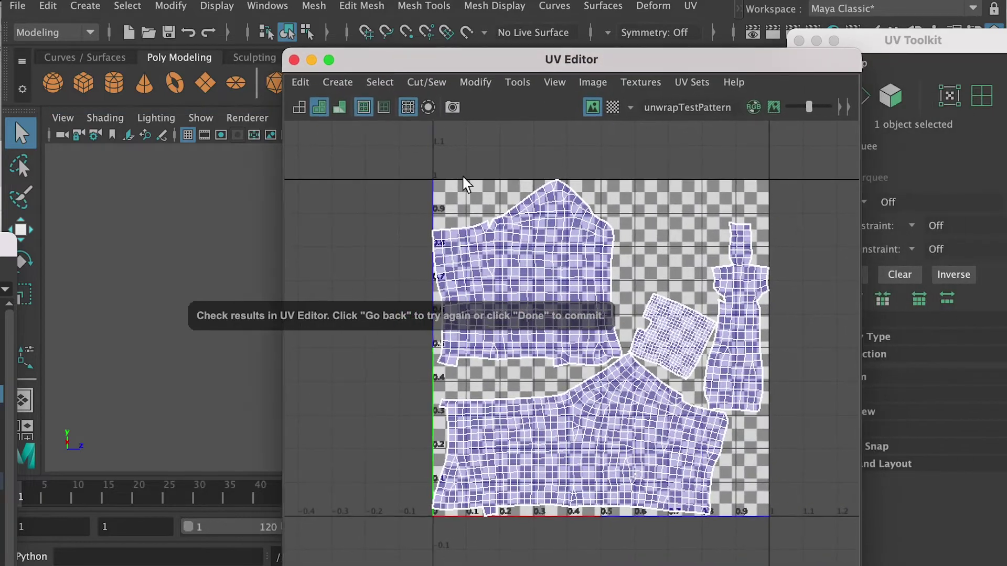
drag(506, 55, 454, 29)
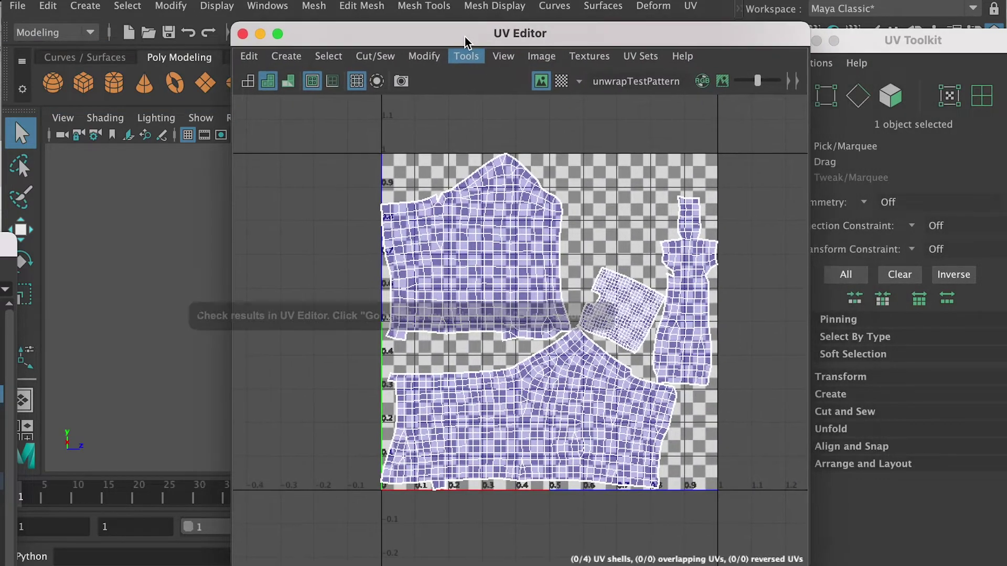
right_drag(716, 319, 649, 322)
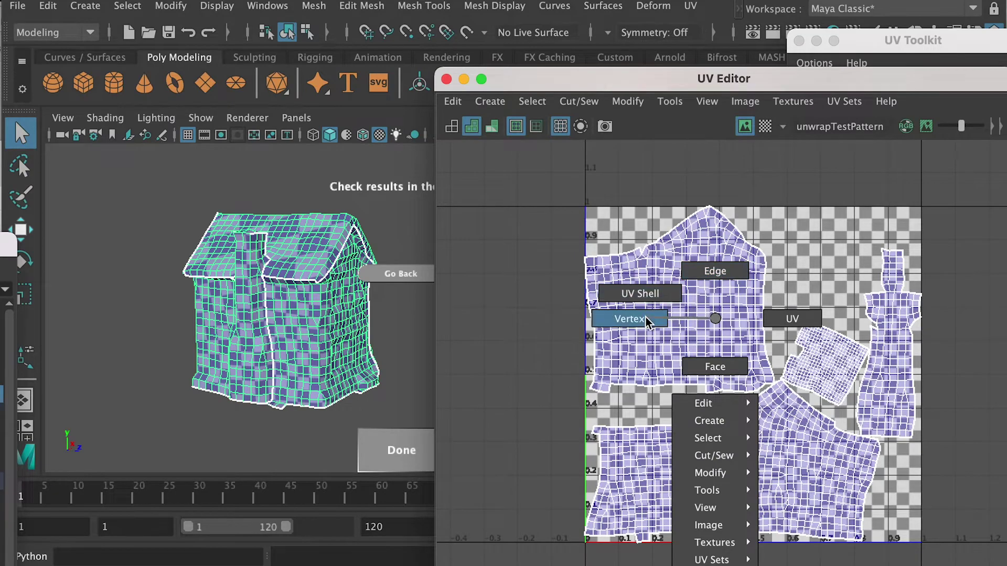
click(698, 304)
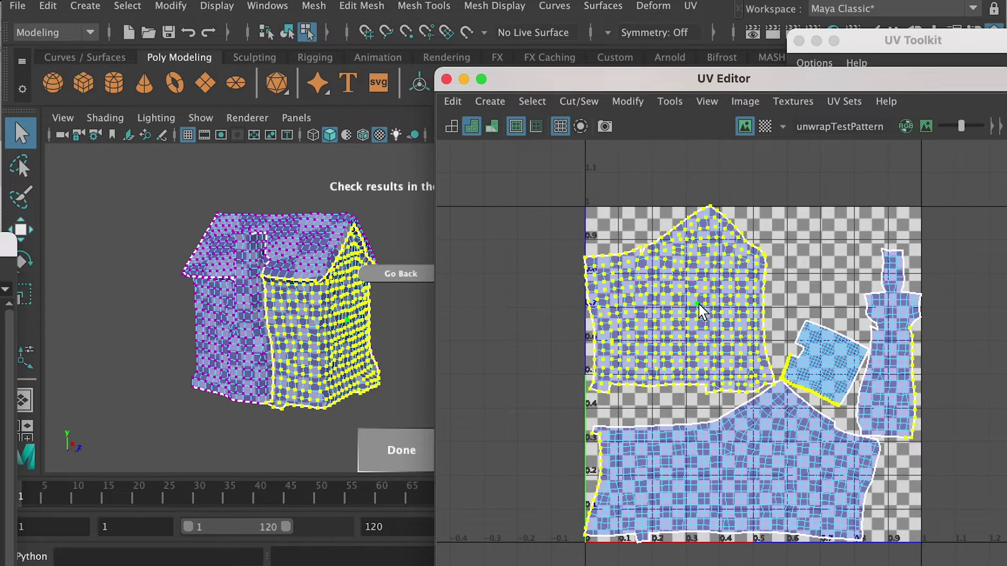
alt+drag(373, 339, 342, 337)
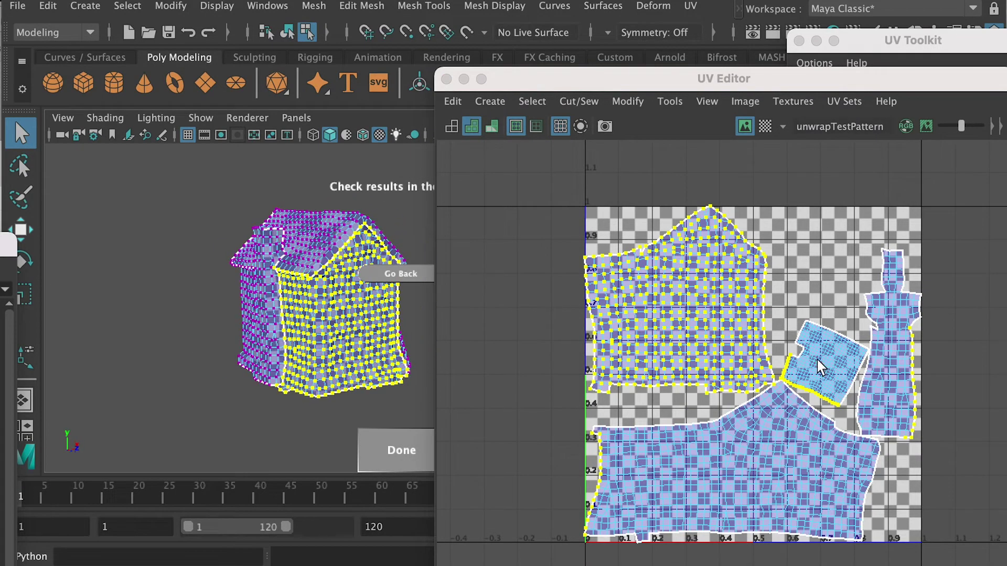
click(818, 361)
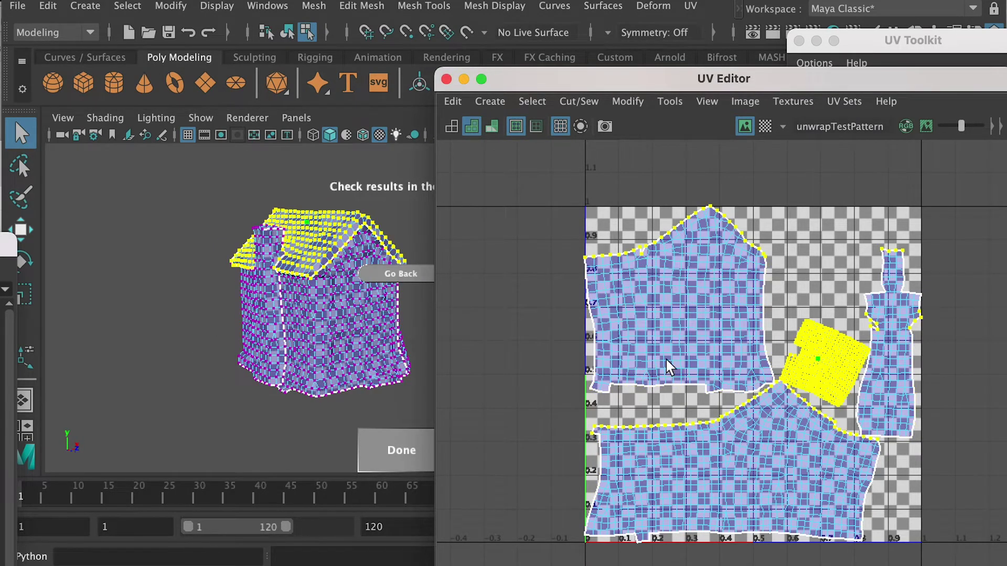
click(895, 306)
click(789, 450)
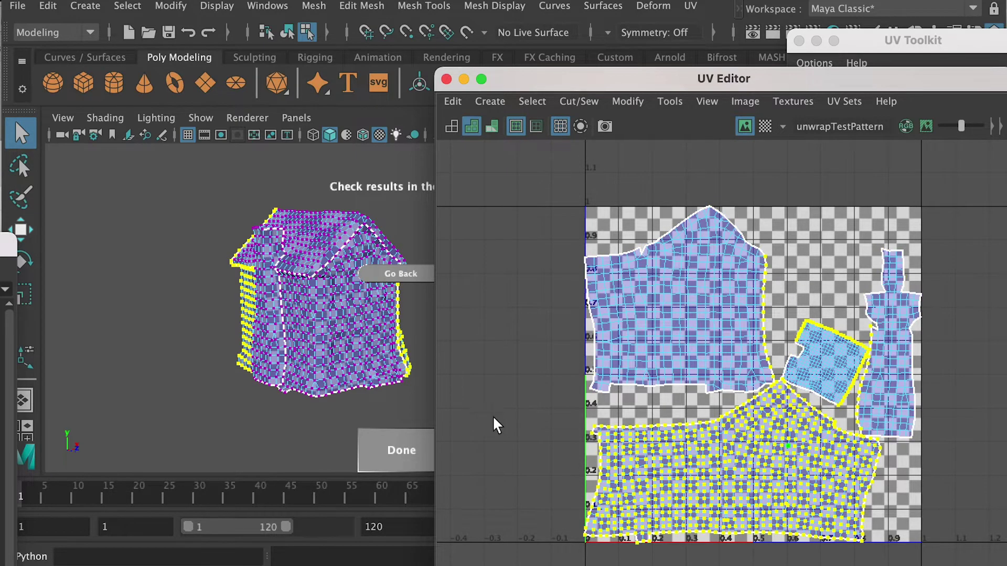
alt+drag(199, 330, 210, 304)
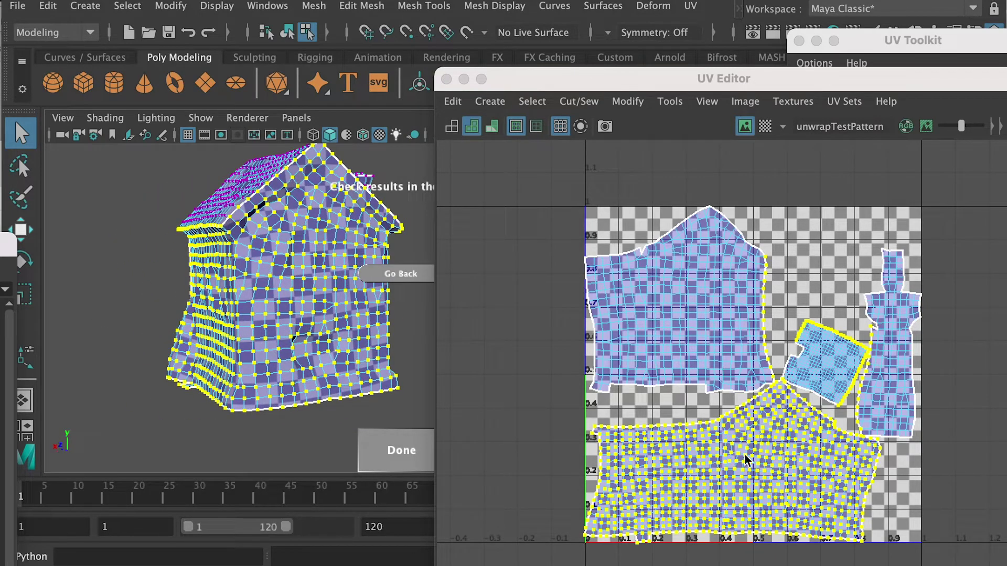
alt+drag(262, 290, 402, 292)
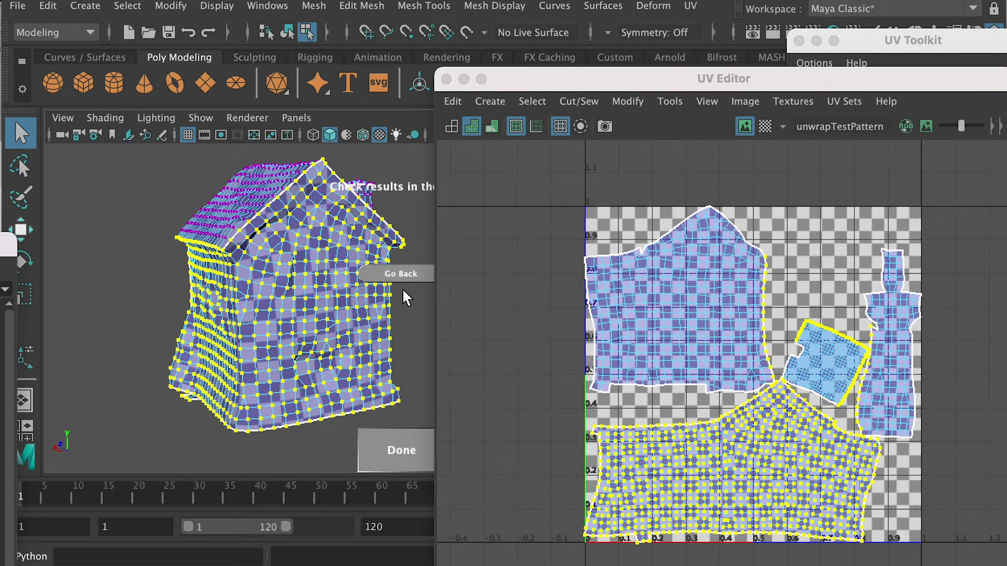
Go back to the border definition and add the short edge under the roof overhang at the uncut wall corner
click(402, 273)
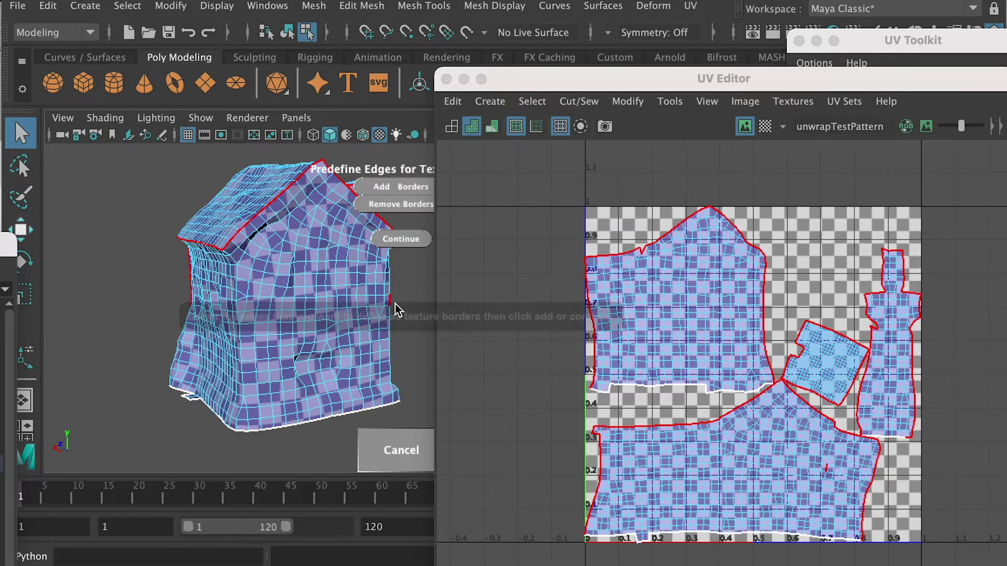
alt+drag(294, 261, 300, 245)
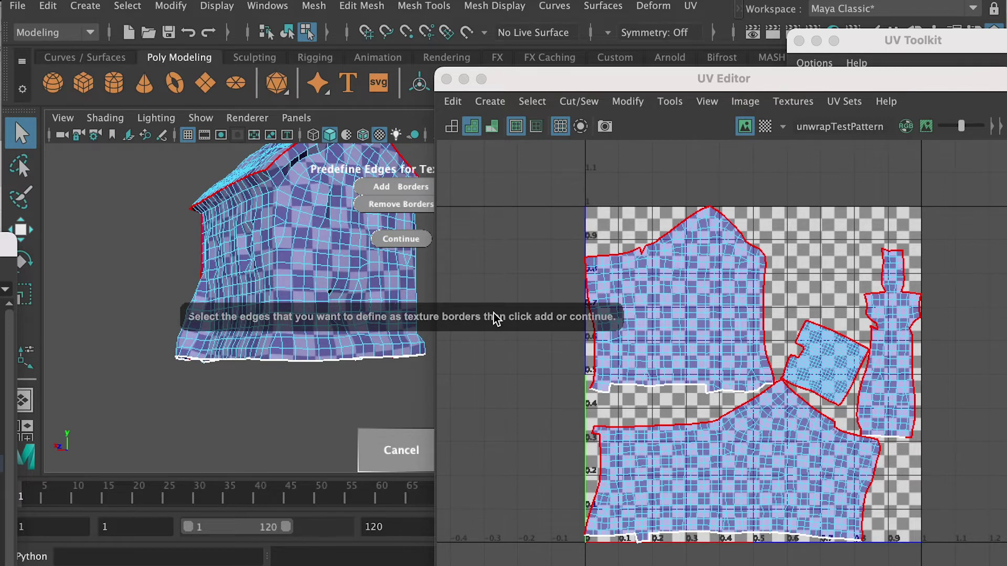
mouse_move(338, 274)
alt+right_down()
mouse_move(353, 278)
mouse_move(348, 290)
alt+right_up()
alt+middle_drag(348, 290, 354, 298)
alt+drag(354, 297, 310, 272)
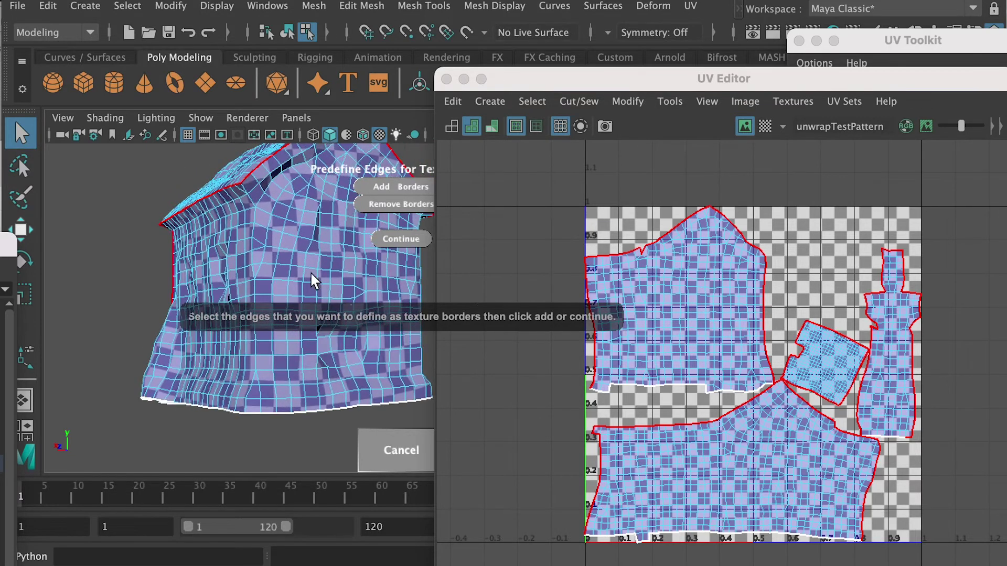
click(251, 197)
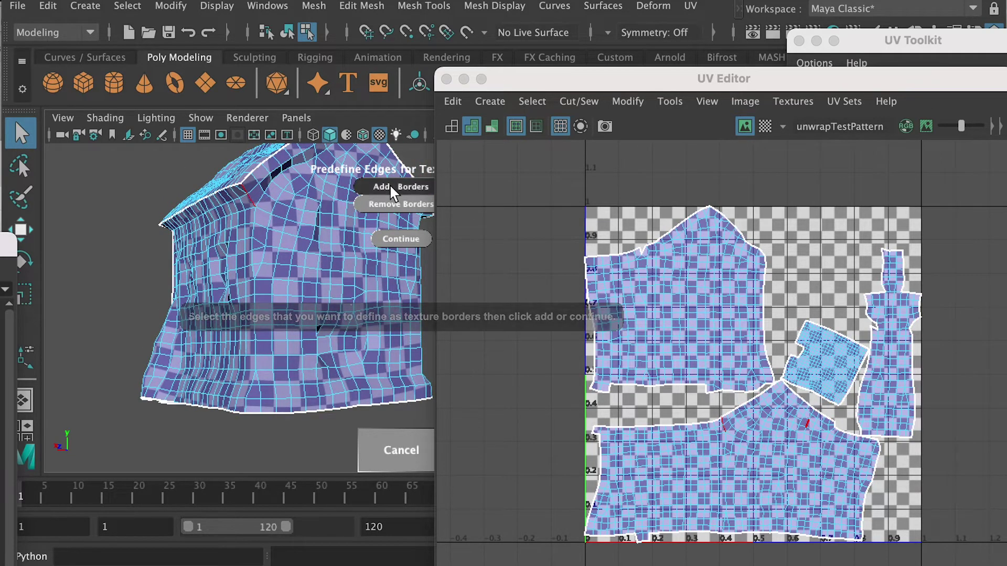
click(393, 189)
Add the vertical edges of that wall corner near the overhang and along its lower part down to the base as texture borders
click(252, 213)
shift+click(259, 389)
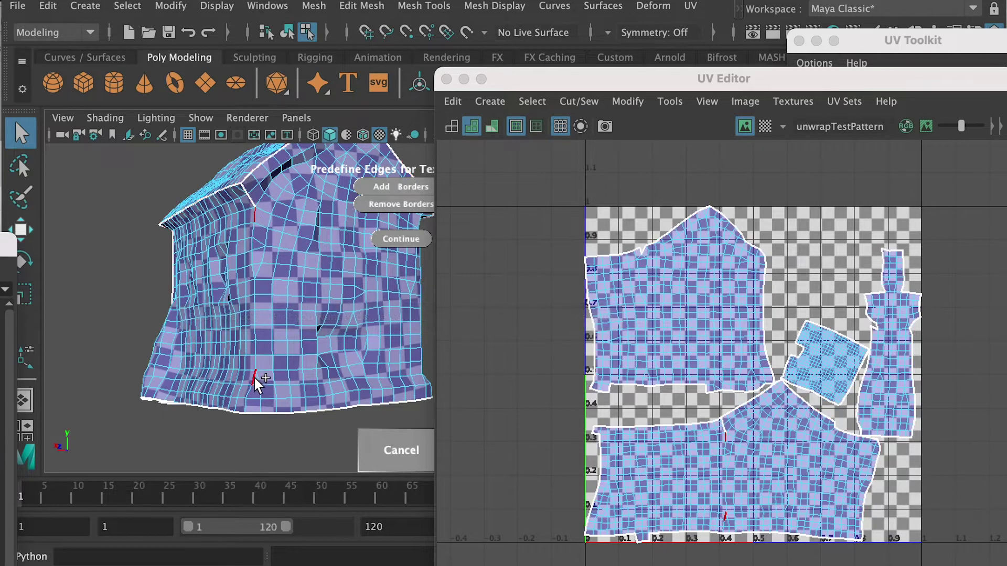
shift+double_click(254, 377)
click(395, 190)
click(252, 225)
click(252, 225)
shift+click(259, 370)
shift+double_click(257, 359)
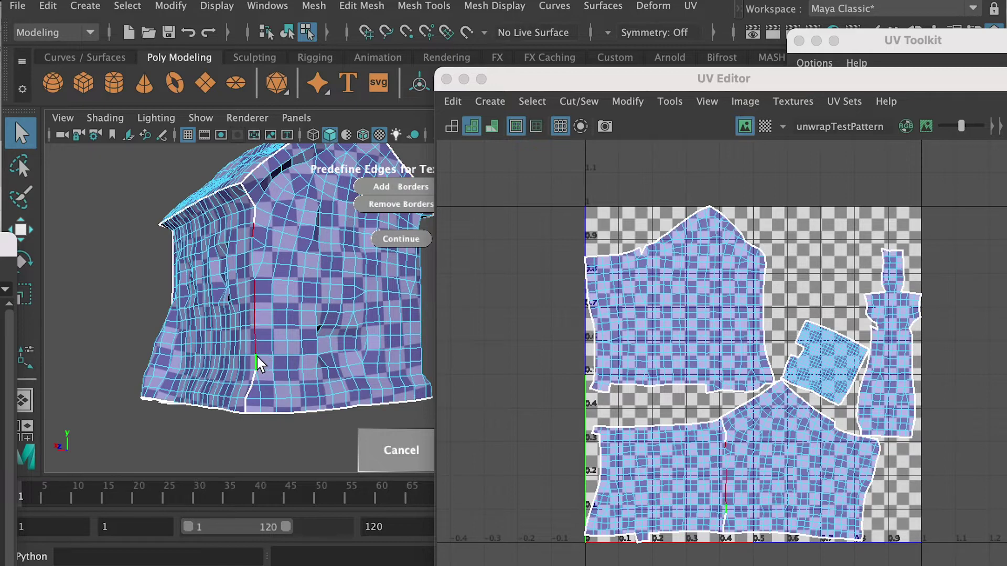
click(379, 188)
Add the remaining gap edges on the upper part of the wall corner as texture borders and rerun the unwrap
click(251, 243)
click(391, 183)
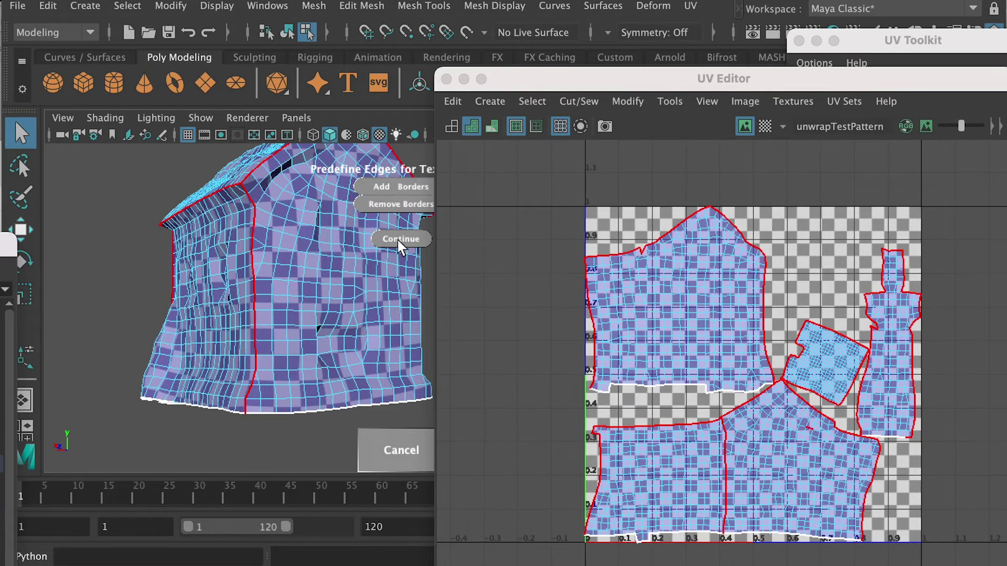
alt+drag(348, 328, 307, 303)
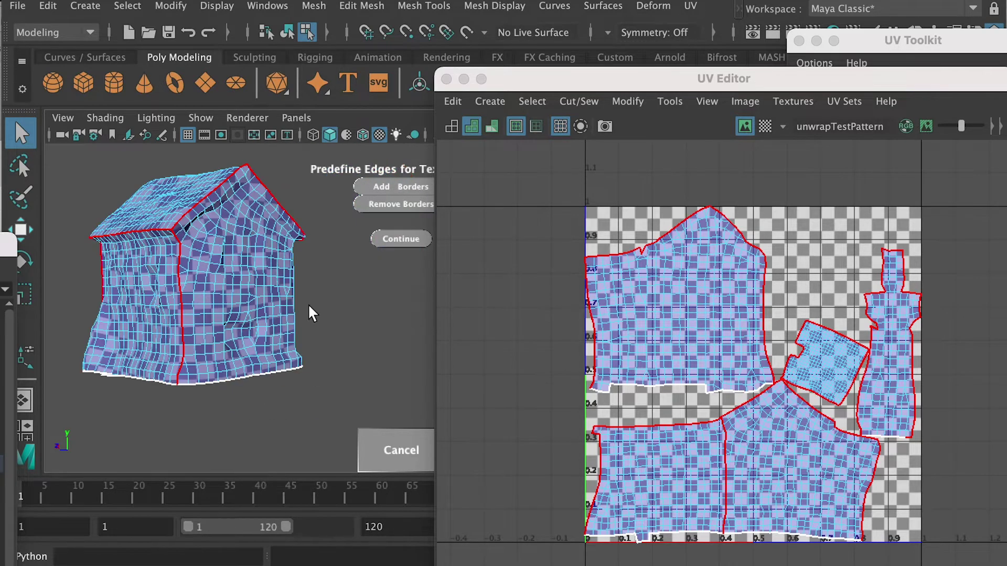
click(398, 237)
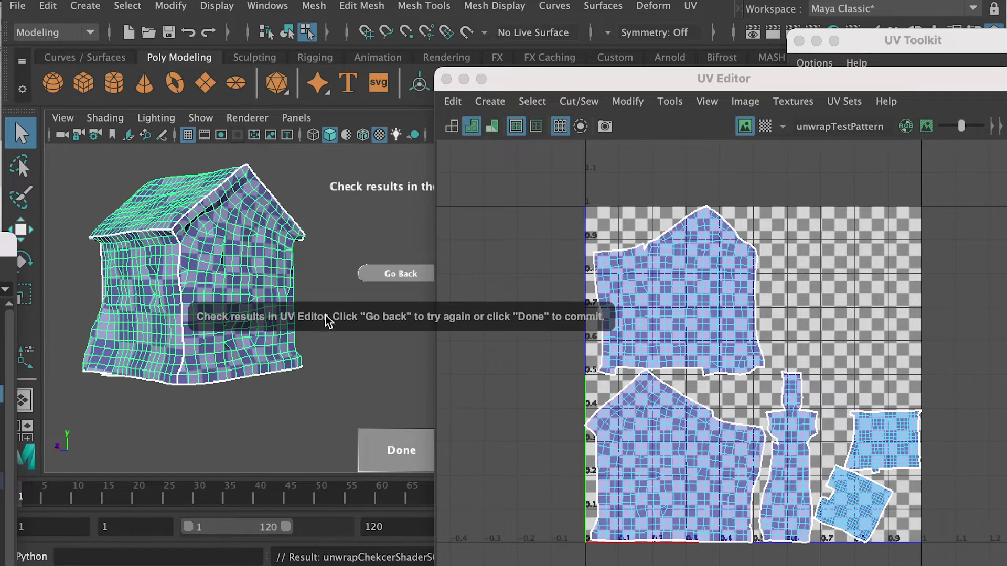
Commit the unwrap result and check the finished UV shells against the house mesh
alt+drag(327, 320, 411, 440)
click(401, 456)
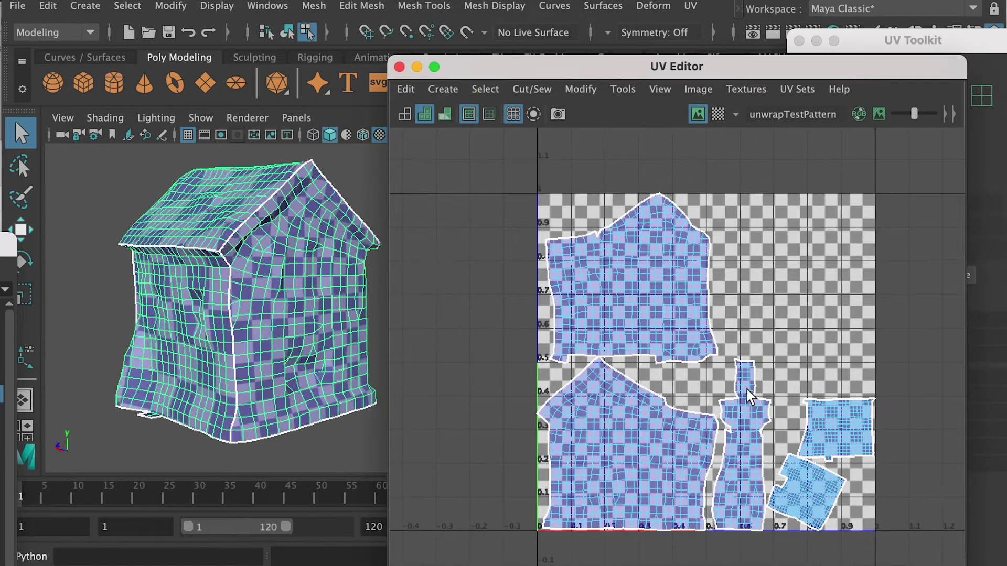
click(735, 388)
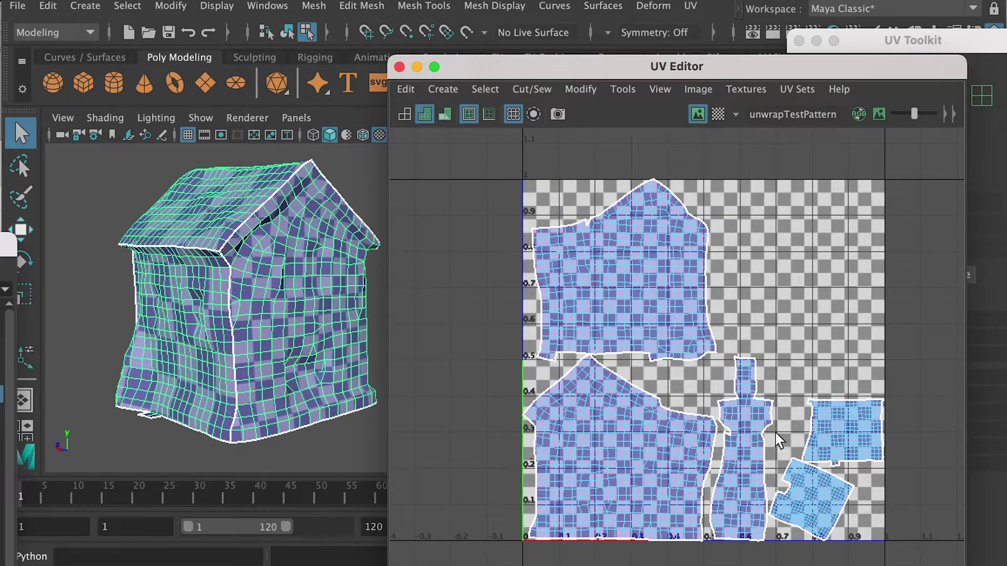
alt+drag(313, 308, 231, 297)
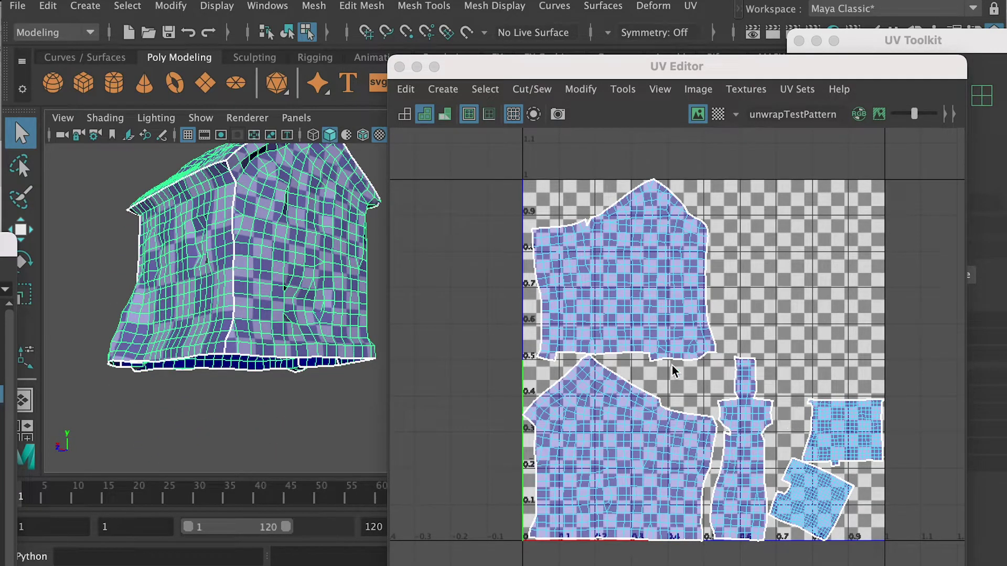
Select the UVs of every shell and run Layout to rescale and repack them
right_drag(639, 304, 732, 296)
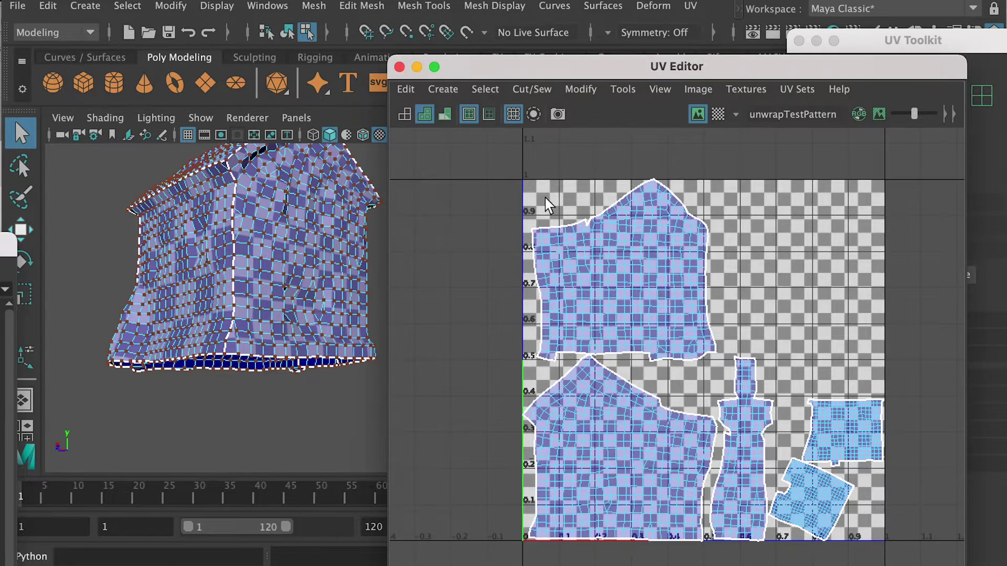
drag(488, 162, 934, 565)
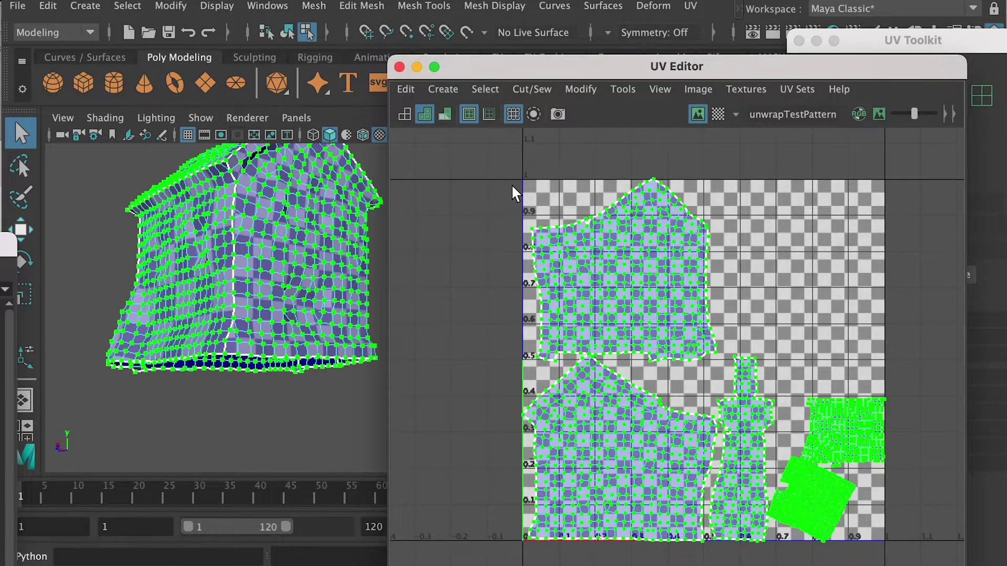
click(580, 90)
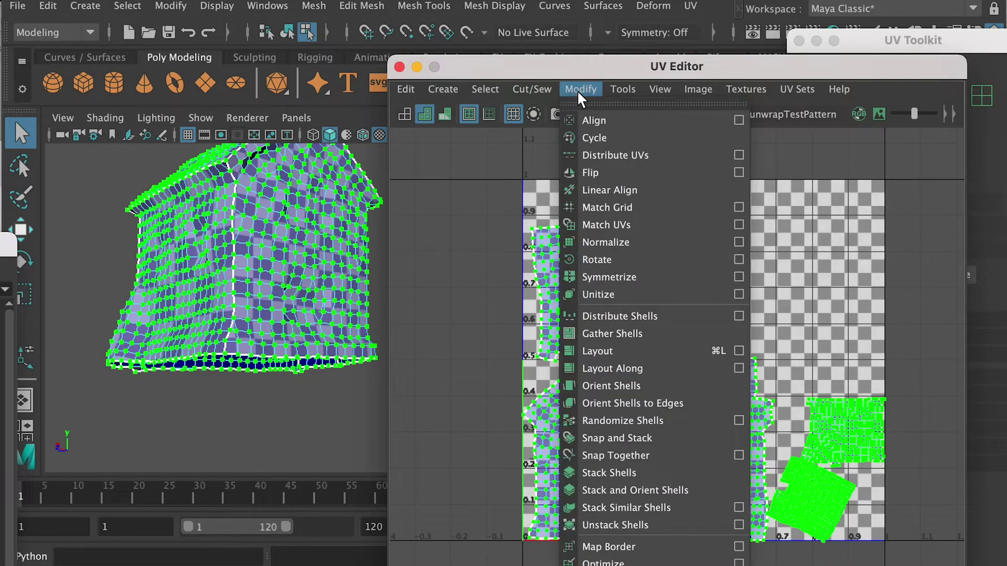
click(629, 350)
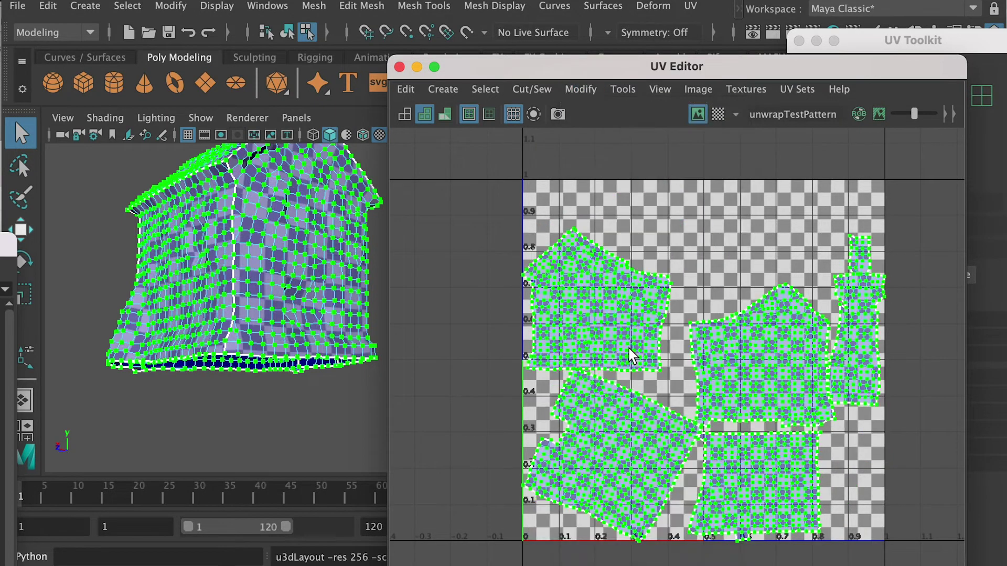
Select the shell of the gable wall without the stepped edge and move it up into the upper corner of the UV square
right_drag(236, 257, 273, 223)
click(325, 229)
alt+drag(328, 227, 135, 247)
click(210, 273)
right_drag(640, 286, 714, 287)
double_click(613, 311)
key(w)
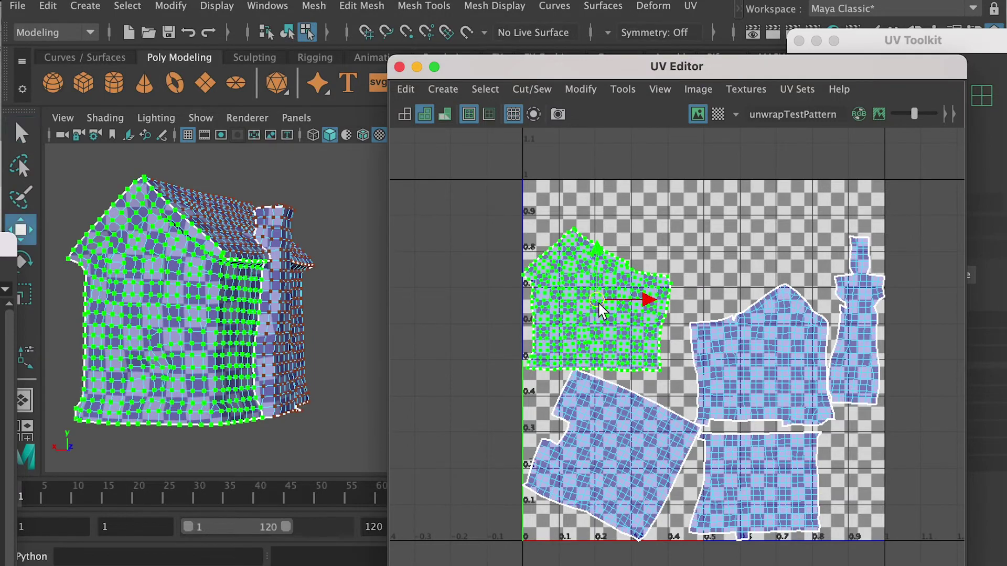
drag(602, 302, 603, 264)
scroll(632, 221, up, 3)
drag(673, 317, 673, 307)
scroll(719, 300, down, 1)
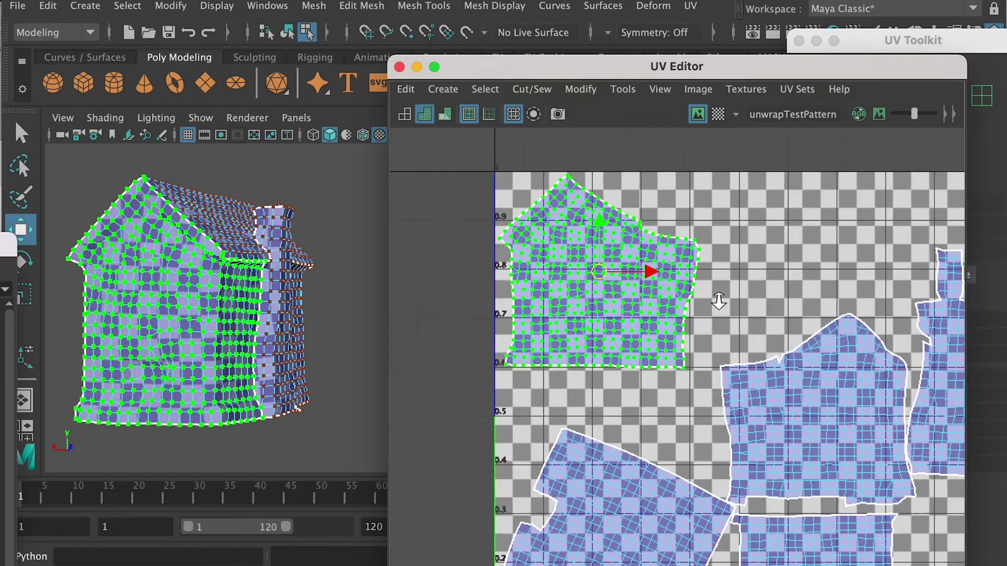
Move the other gable wall shell and the chimney shell up alongside it at the top of the UV square
alt+middle_drag(719, 301, 621, 268)
double_click(714, 380)
drag(714, 381, 698, 247)
double_click(841, 325)
drag(840, 325, 835, 257)
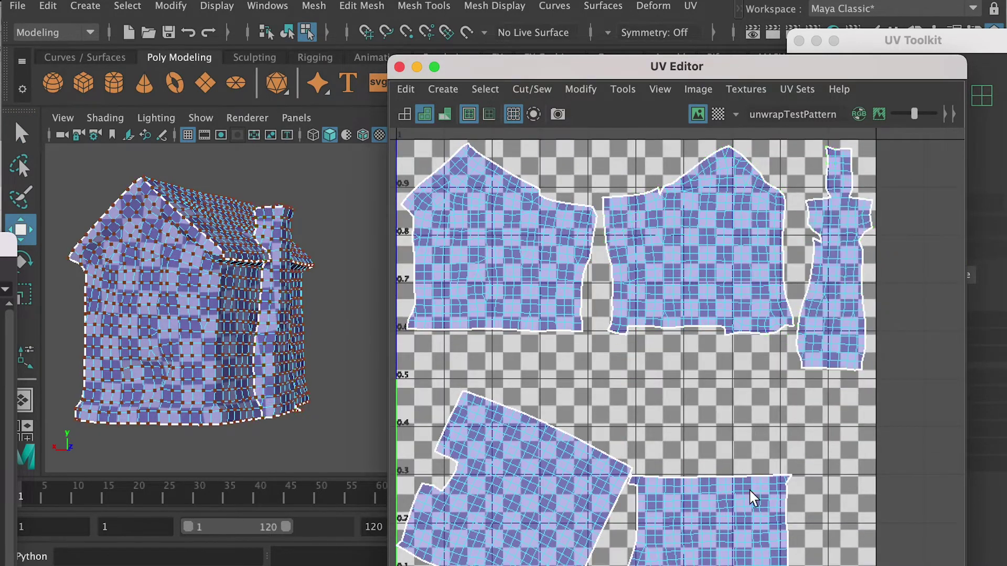
Straighten the tilted notched roof shell and rearrange it with the other roof, wall and chimney shells into a tighter layout
alt+middle_drag(754, 497, 754, 417)
double_click(705, 466)
drag(705, 467, 784, 376)
double_click(517, 426)
drag(516, 426, 605, 311)
key(e)
key(w)
drag(583, 360, 603, 348)
double_click(781, 382)
drag(783, 375, 781, 369)
click(843, 449)
scroll(793, 412, down, 1)
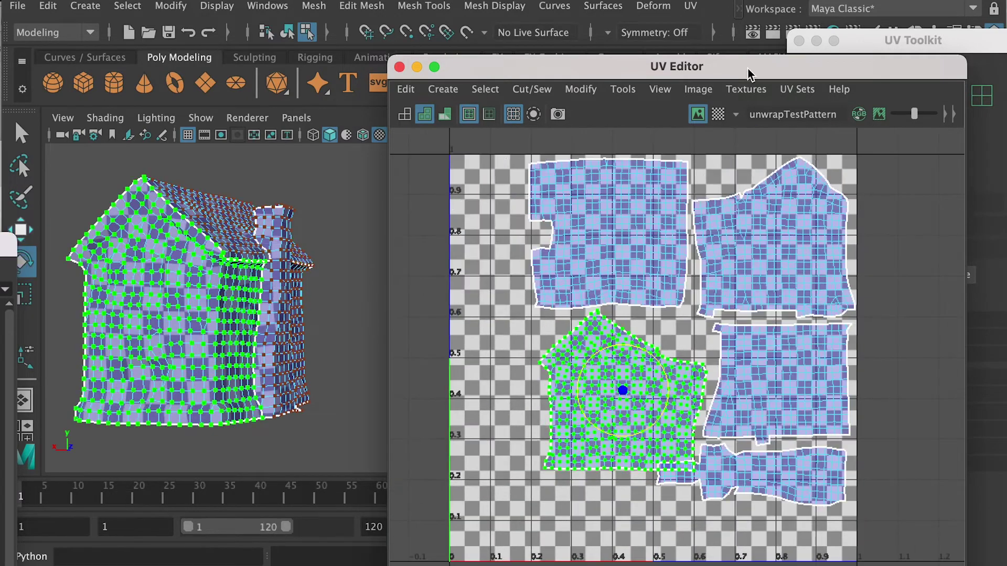
Rotate the remaining gable wall shell upside down and fit it directly below the notched roof shell
drag(654, 360, 593, 425)
key(w)
drag(619, 349, 619, 344)
click(522, 481)
double_click(797, 454)
click(689, 496)
scroll(689, 493, up, 1)
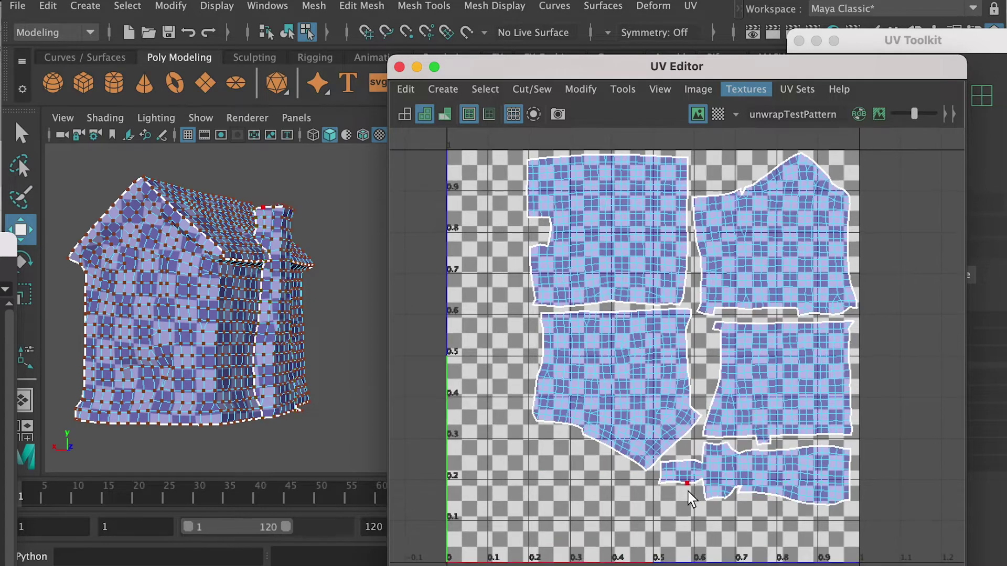
Select all shells, scale them up together and move them to fill the 0–1 UV square
alt+middle_drag(751, 420, 706, 450)
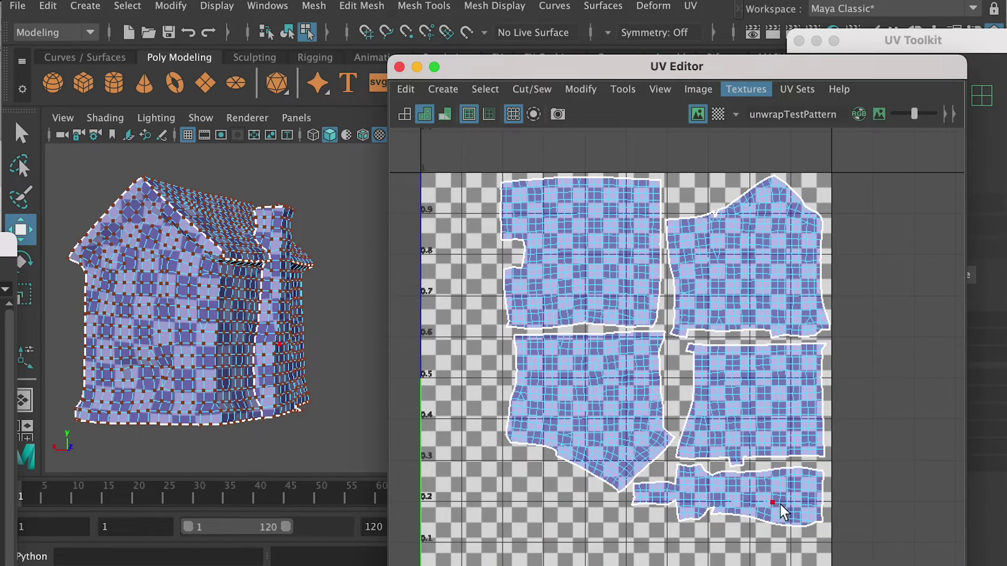
scroll(781, 506, down, 1)
drag(854, 555, 467, 190)
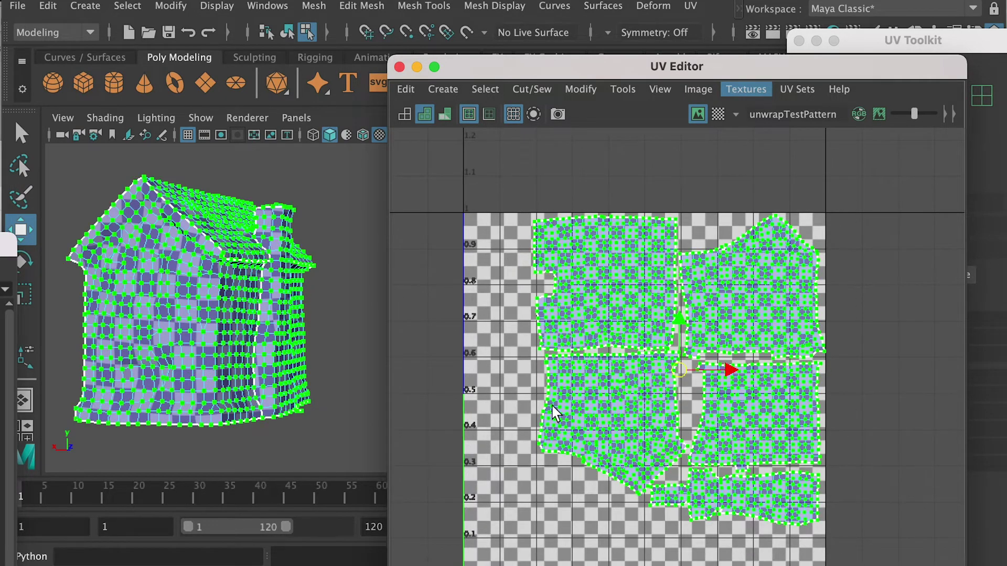
alt+middle_drag(552, 407, 554, 347)
key(r)
drag(688, 313, 700, 316)
key(w)
drag(683, 311, 642, 334)
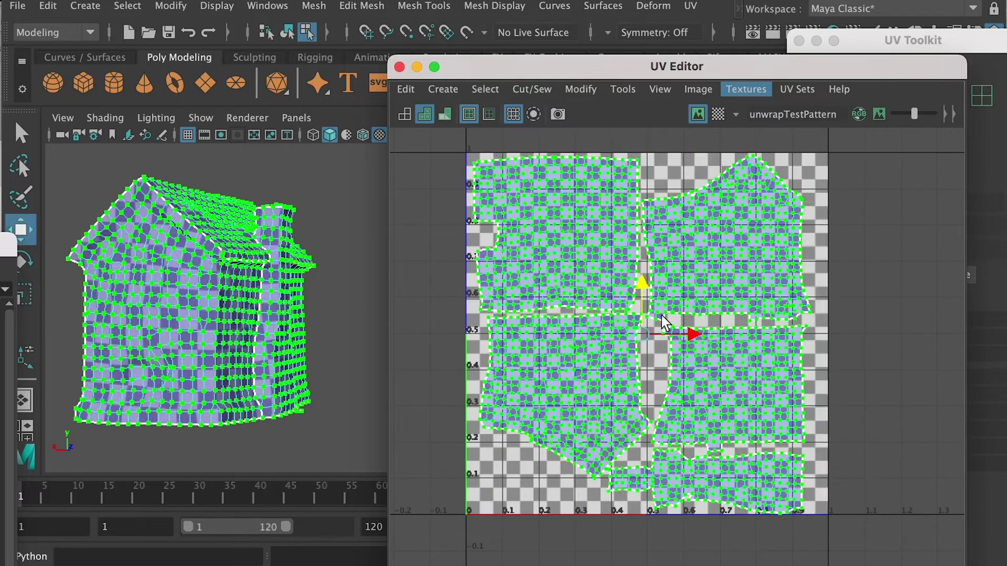
Nudge the chimney shell into the gap below the roof shell, check the spacing around it and close the UV Editor
alt+right_drag(801, 329, 812, 439)
alt+middle_drag(812, 439, 831, 389)
click(805, 508)
ctrl+right_drag(783, 496, 687, 406)
alt+middle_drag(666, 404, 770, 408)
drag(713, 393, 715, 389)
alt+right_drag(808, 412, 652, 353)
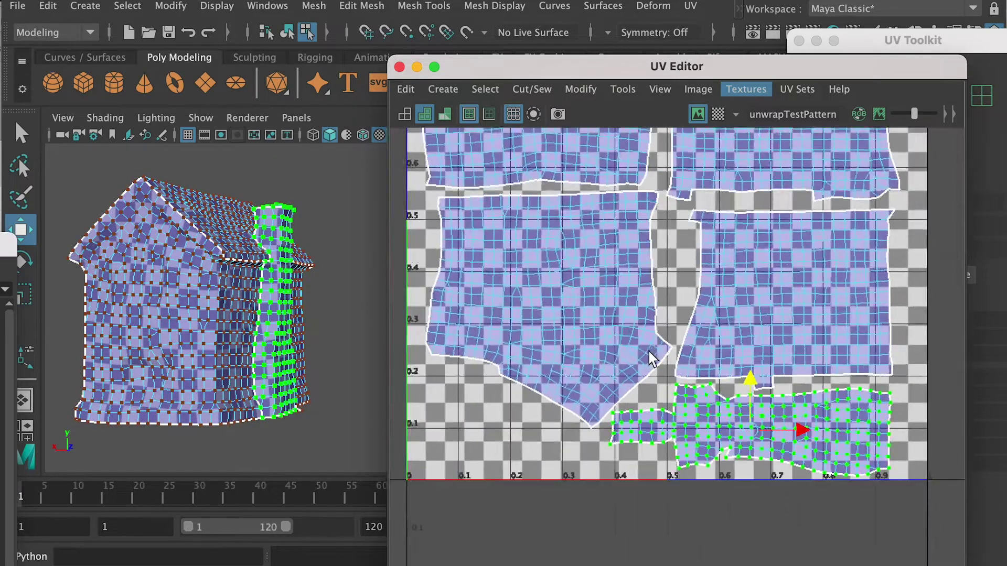
alt+middle_drag(652, 352, 638, 475)
click(766, 364)
alt+right_drag(767, 364, 676, 272)
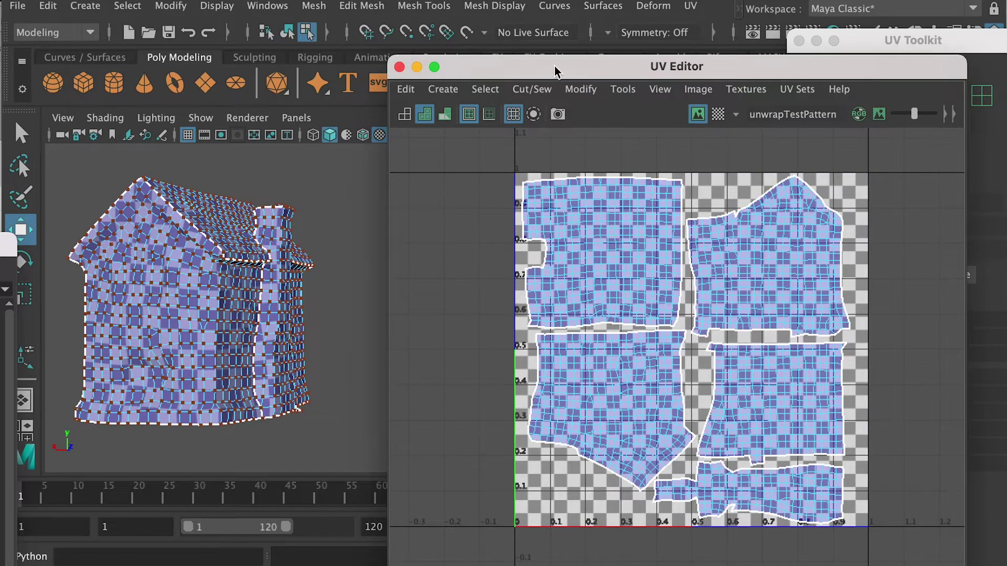
click(399, 67)
Assign the default lambert1 material to the house in Hypershade and delete the unused shading nodes
right_drag(247, 207, 304, 180)
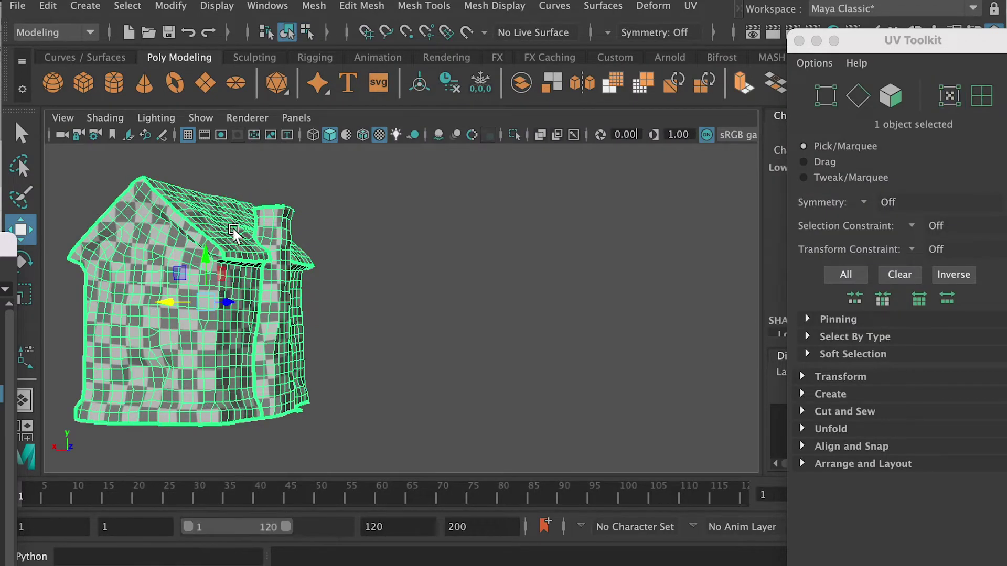
click(267, 6)
mouse_move(367, 120)
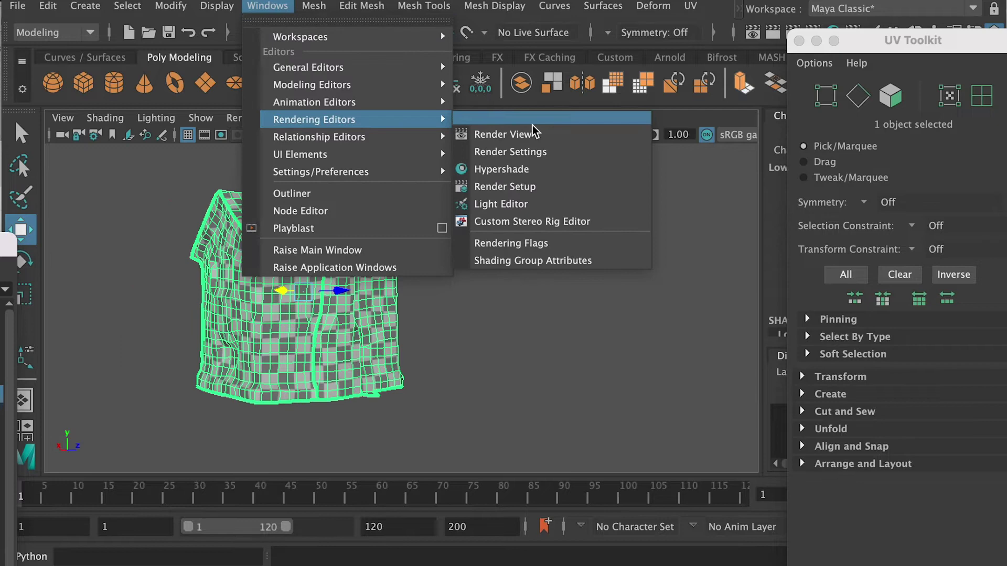
click(541, 171)
right_click(314, 278)
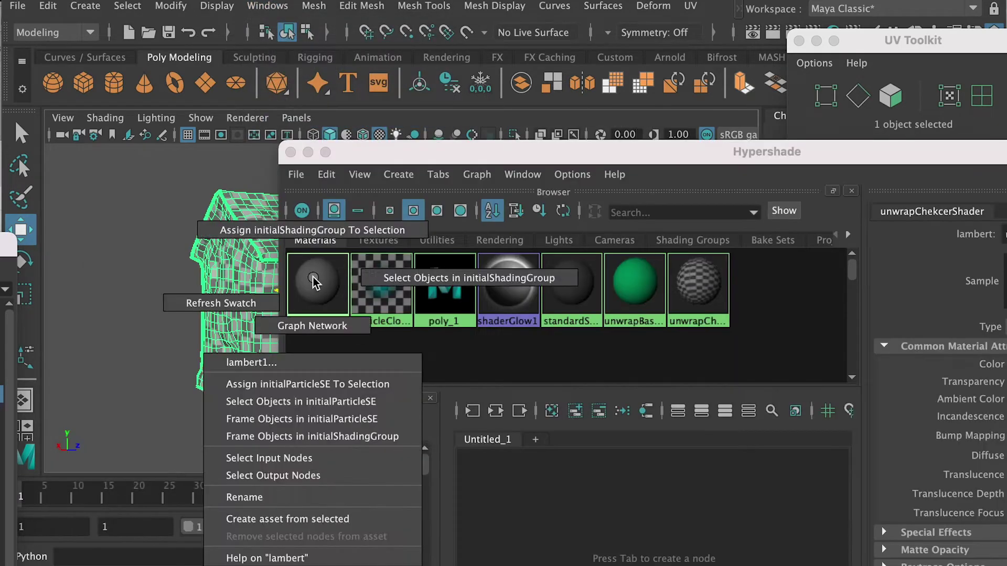
mouse_move(312, 277)
right_down()
mouse_move(292, 231)
mouse_move(278, 229)
mouse_move(297, 228)
right_up()
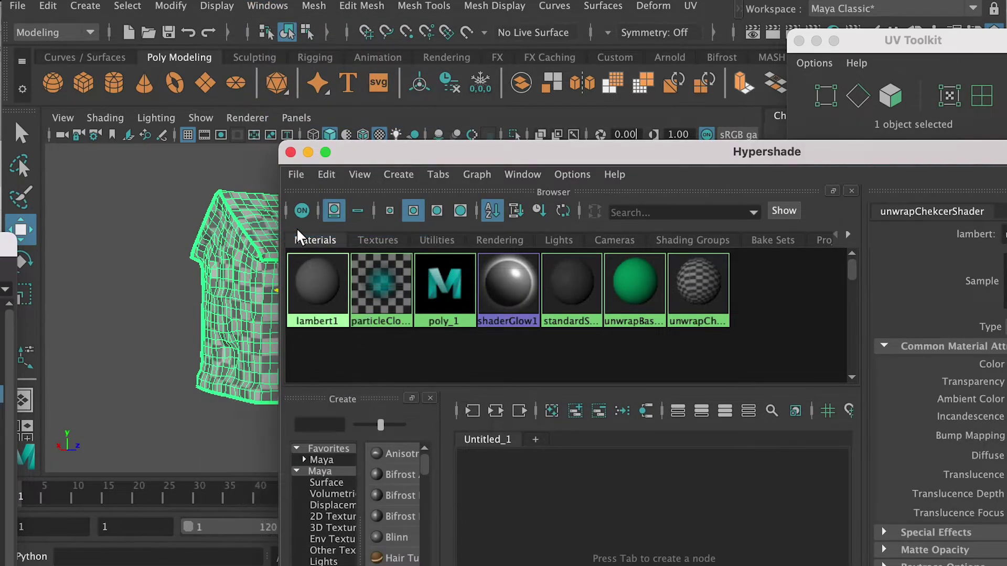
click(322, 176)
click(366, 220)
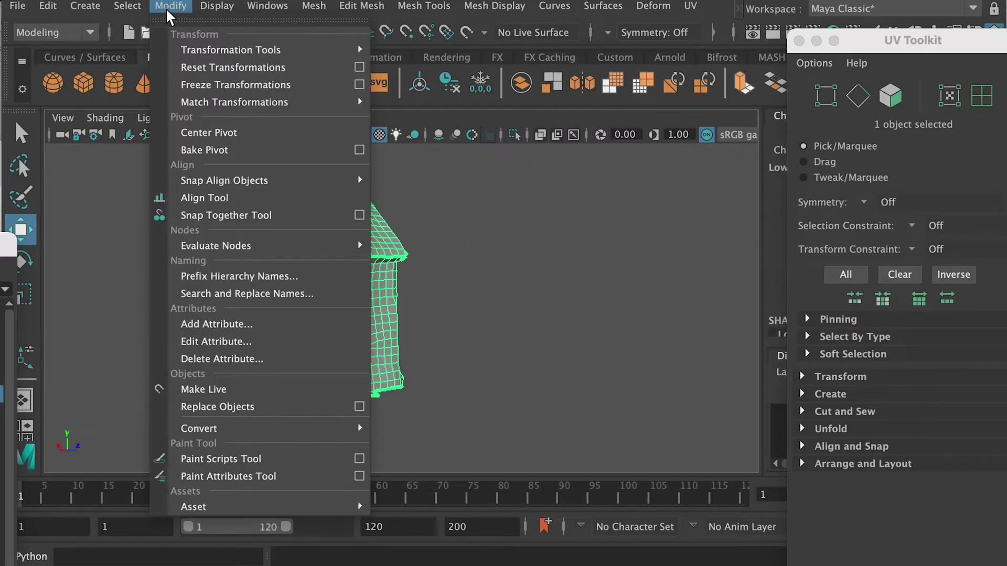
Freeze the house's transformations and delete its construction history
click(207, 86)
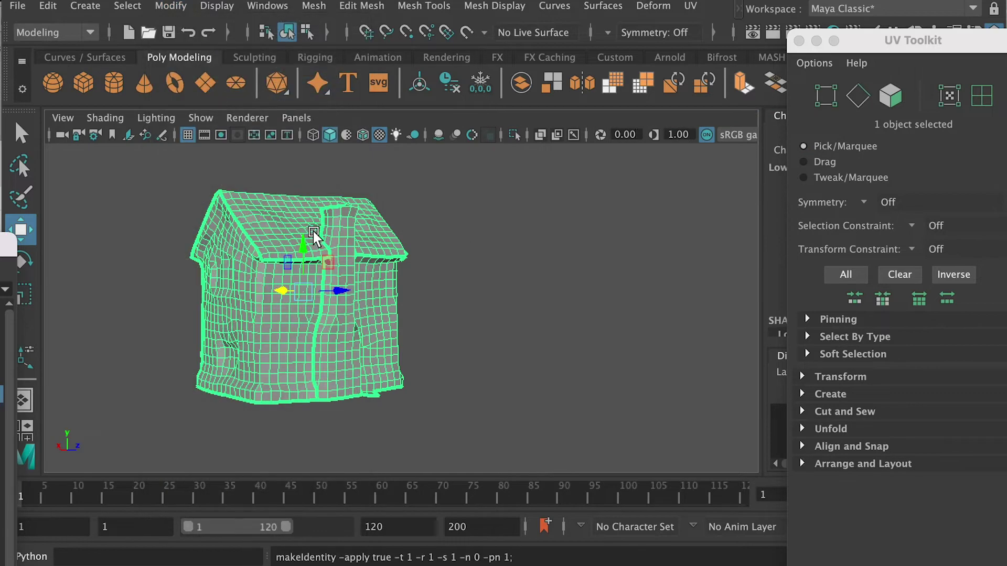
click(48, 6)
mouse_move(116, 214)
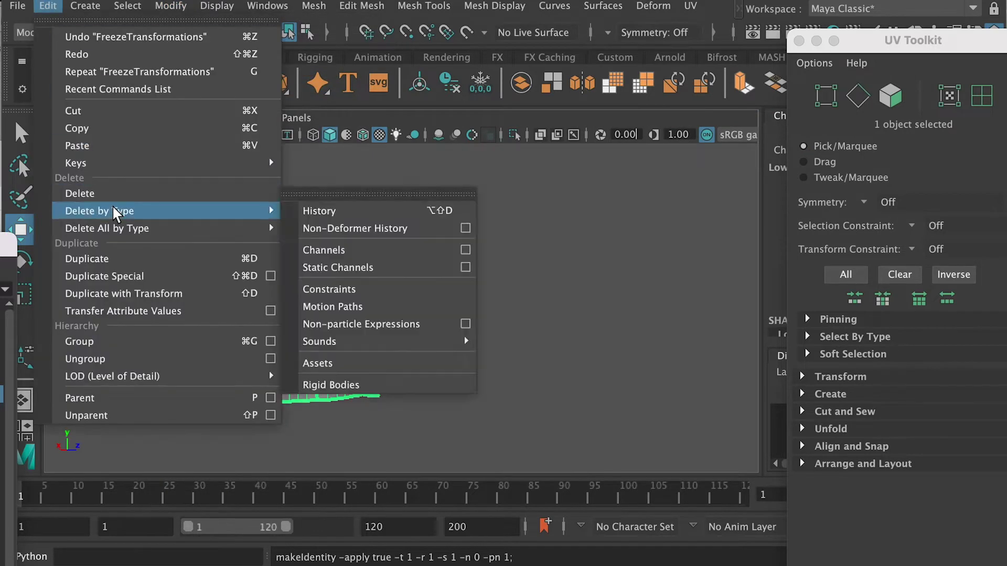
click(318, 210)
Export the selected house as LowRez Unwrapped2 Unfold3D.obj into the Step03 - UV Unwrap folder
click(18, 5)
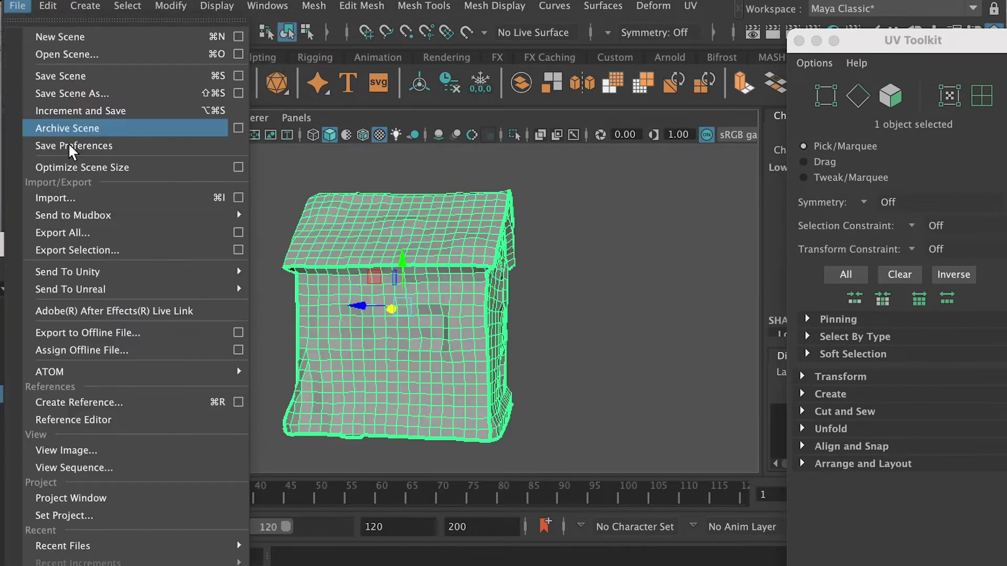
click(108, 251)
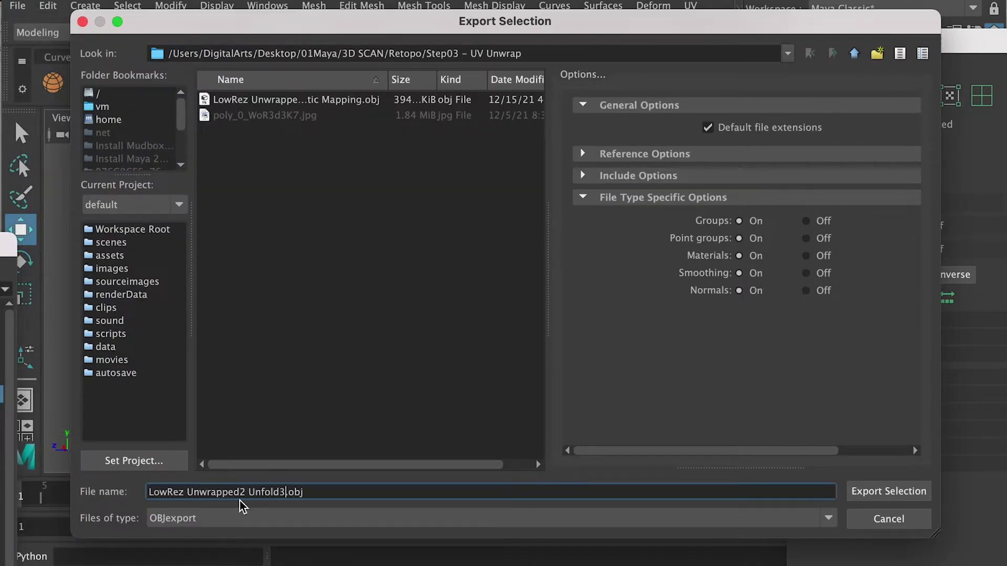
click(871, 496)
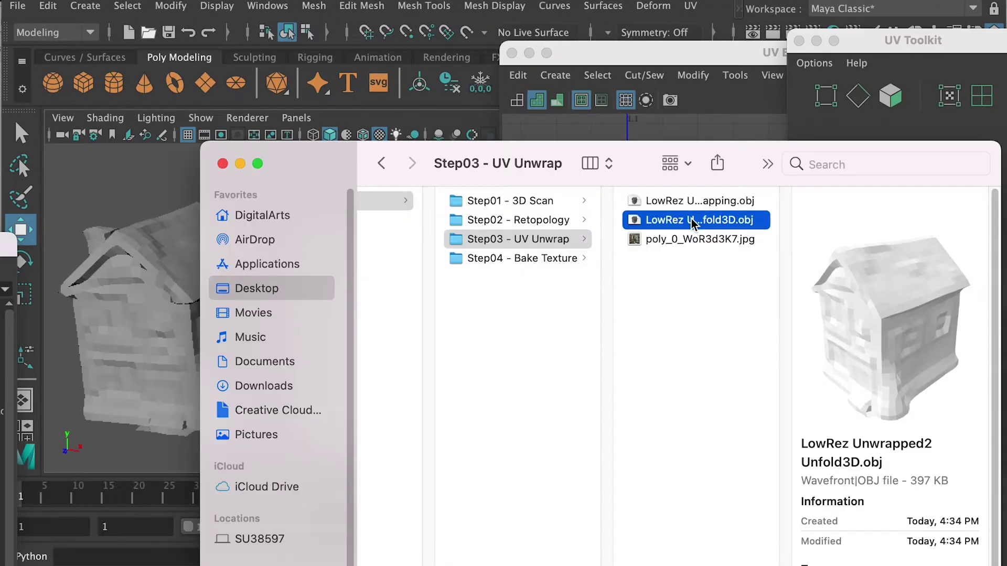
Copy the exported LowRez Unwrapped2 Unfold3D.obj into the Step04 - Bake Texture folder in Finder
click(679, 226)
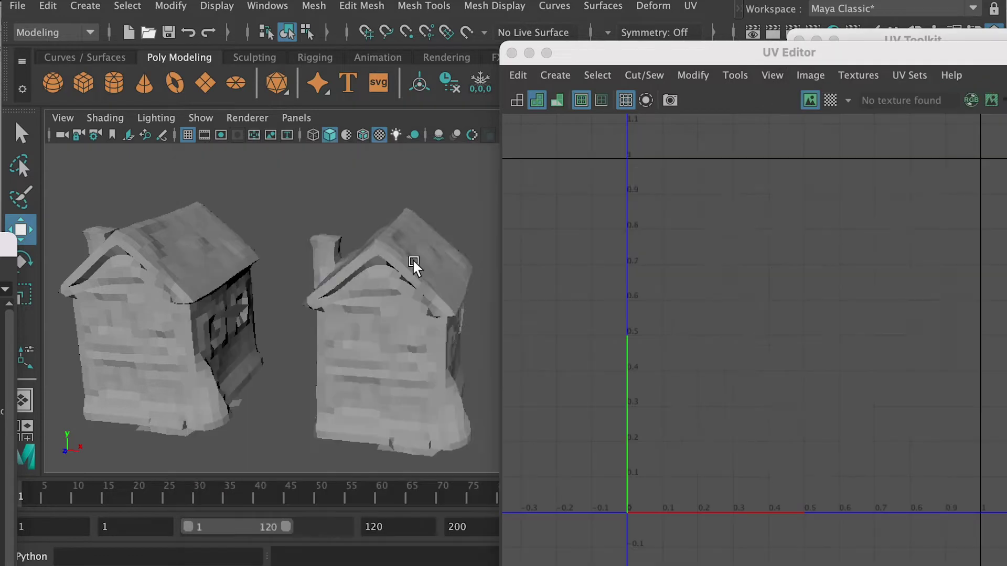
click(399, 311)
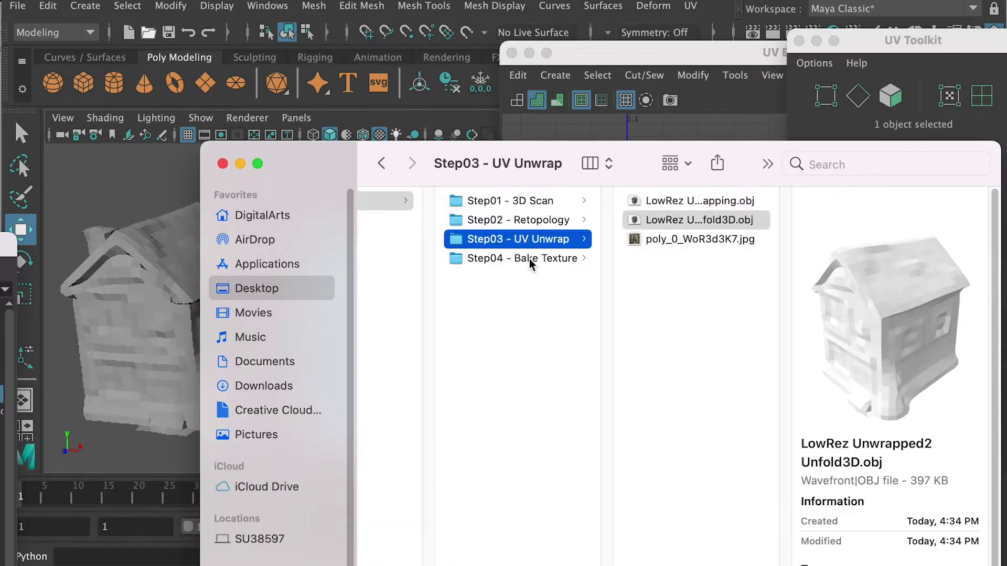
click(541, 259)
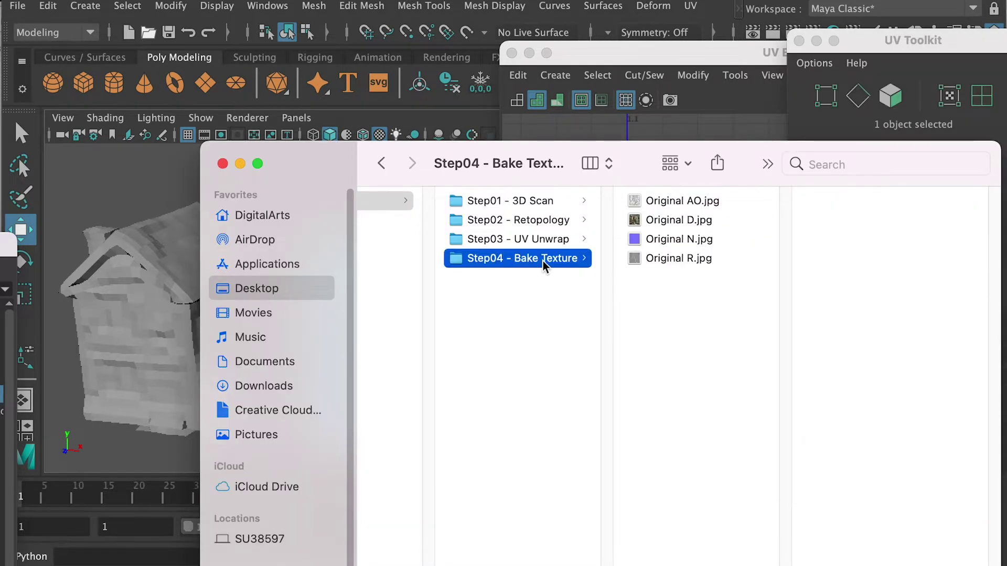
click(650, 201)
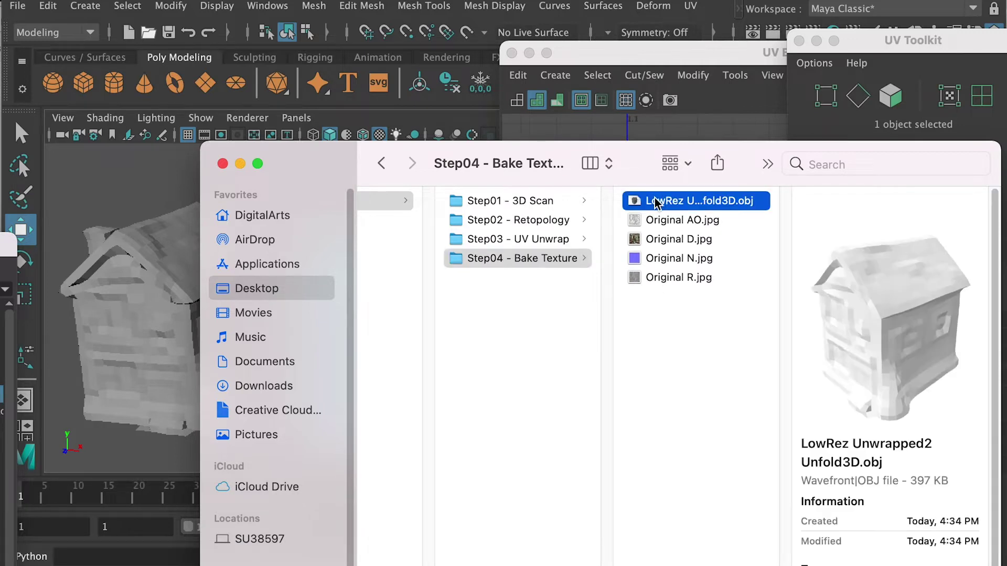
Rename the copied OBJ file in the Step04 - Bake Texture folder to LowRez.obj
click(675, 201)
drag(684, 201, 693, 214)
key(BackSpace)
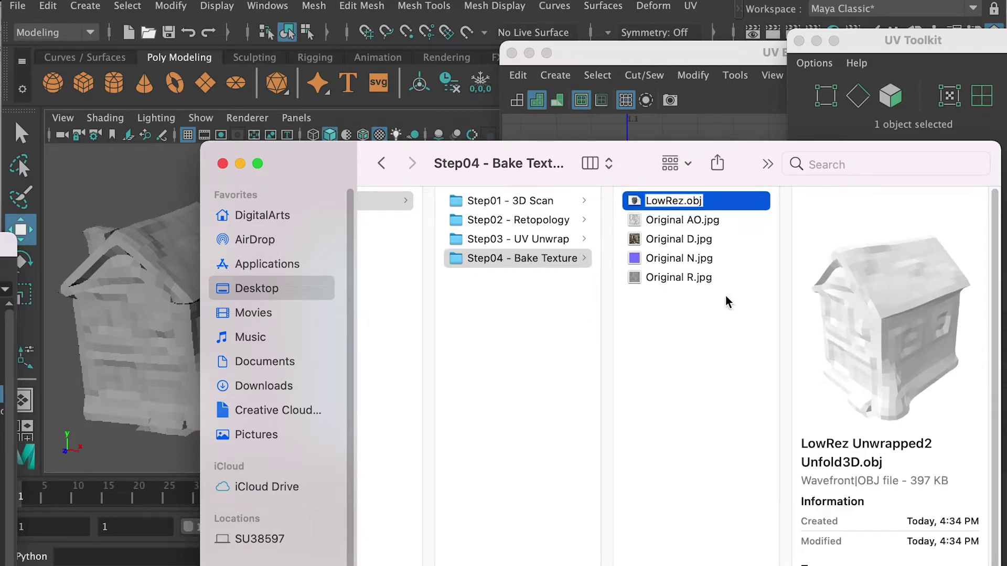
key(Return)
Compare the scan's texture maps in the Step01 - 3D Scan folder with the original maps in Step04 - Bake Texture
click(666, 224)
click(536, 202)
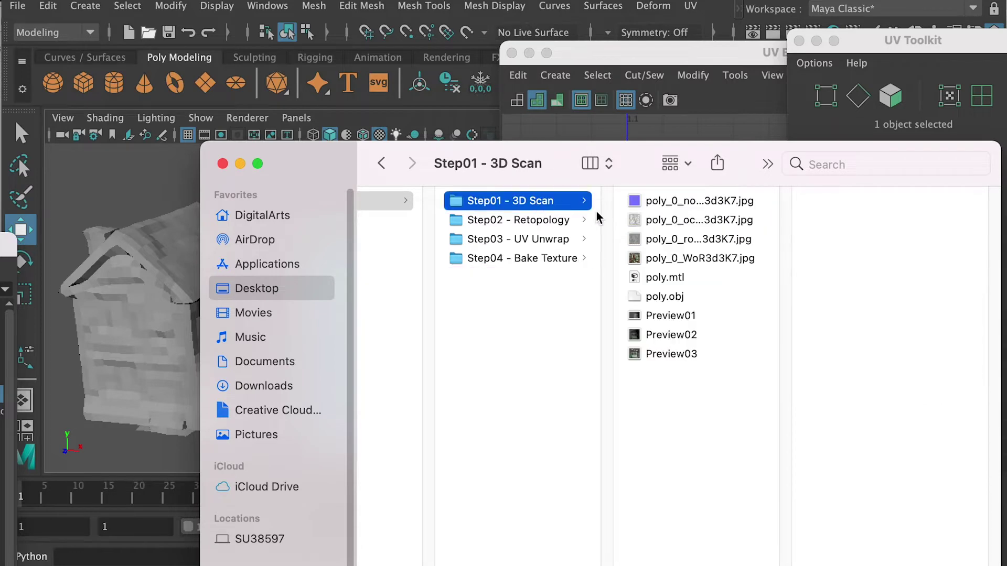
click(650, 205)
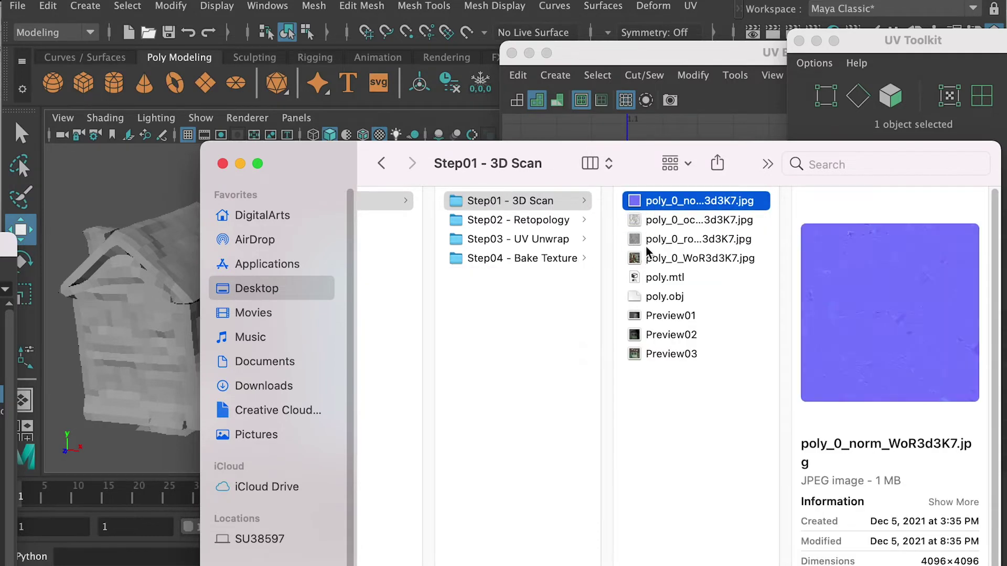
click(651, 257)
key(Up)
click(537, 257)
click(659, 221)
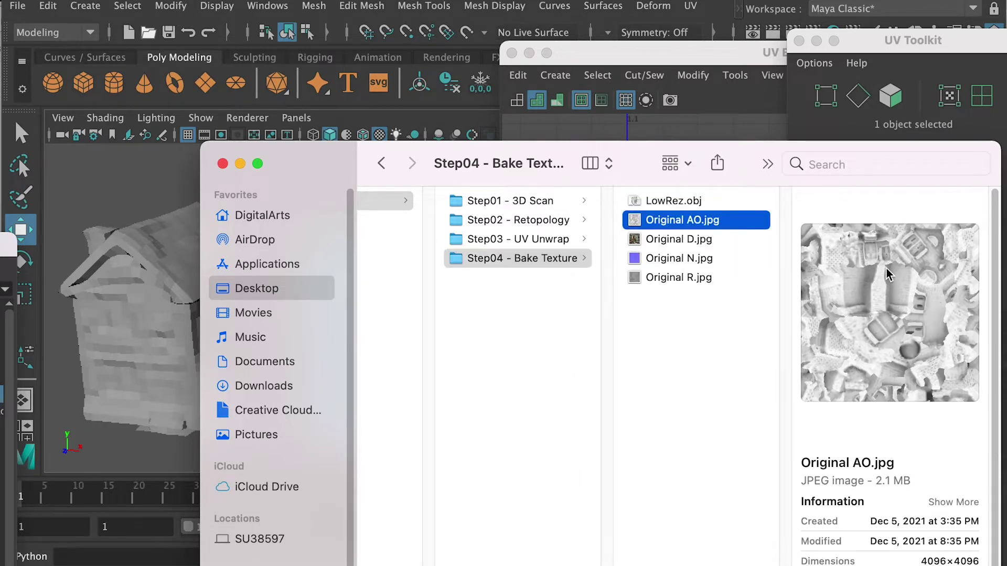
Preview the Original N.jpg and Original R.jpg texture maps in the Step04 - Bake Texture folder
key(Down)
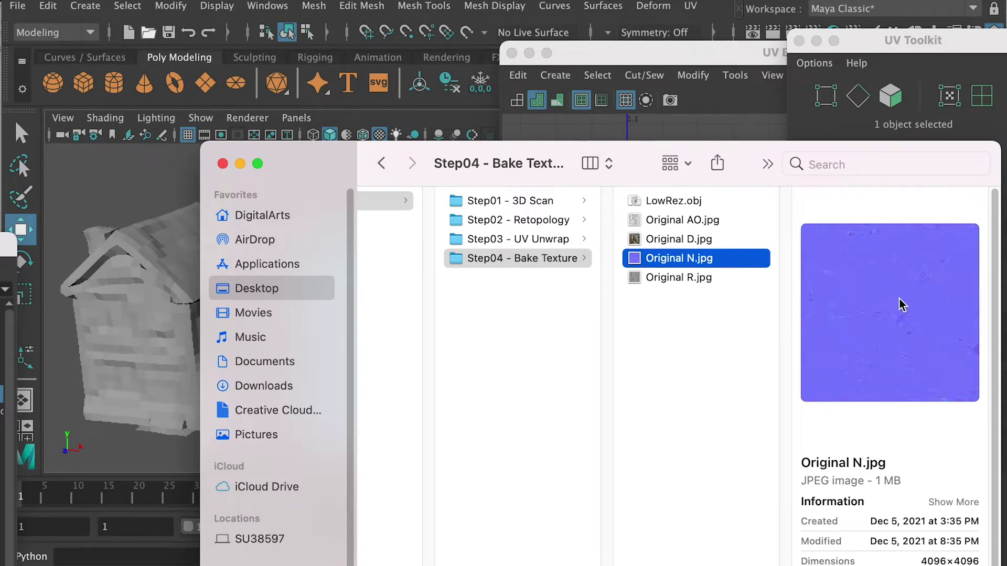
key(Down)
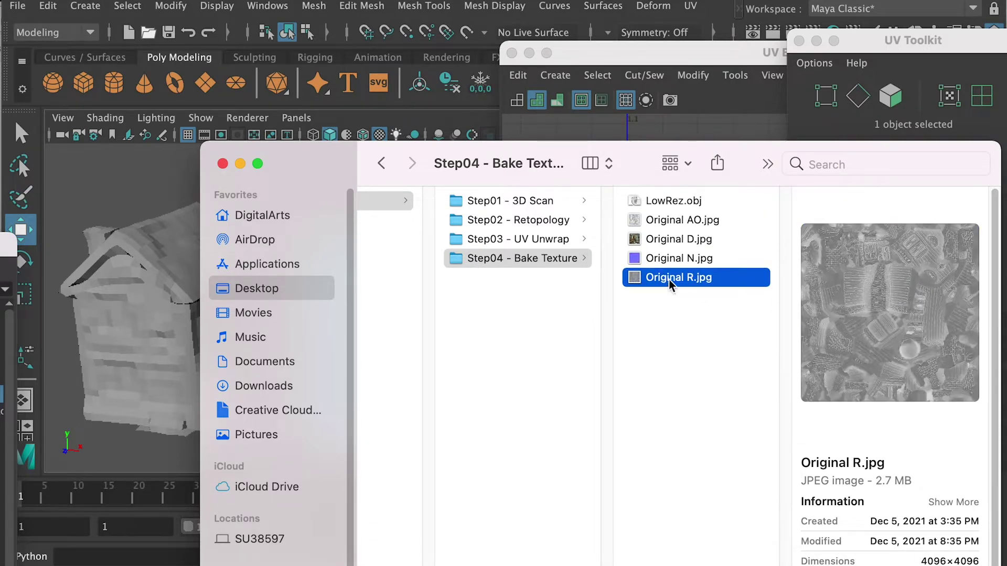
Copy HighRez.obj from the Step02 - Retopology folder into the Step04 - Bake Texture folder
click(551, 225)
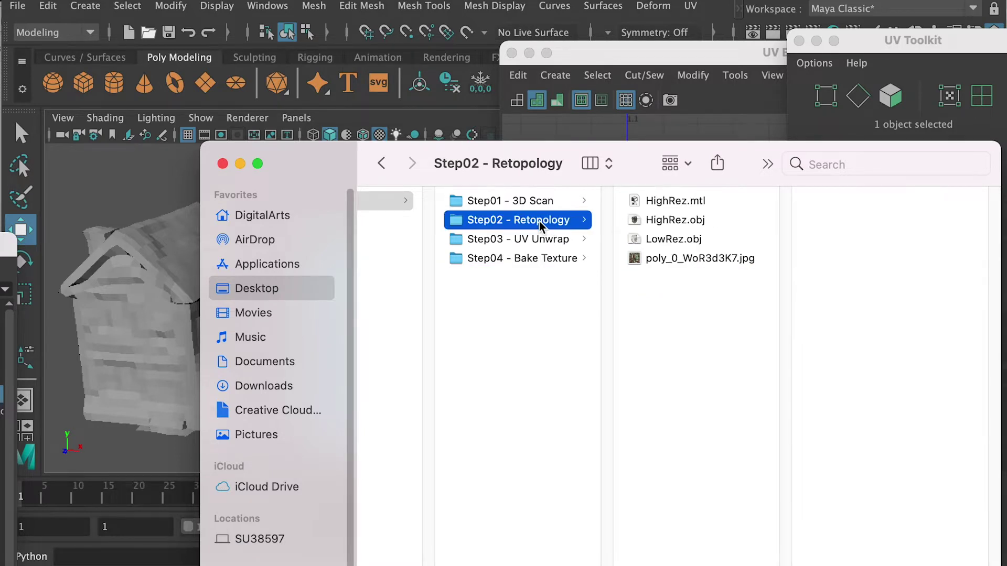
click(648, 224)
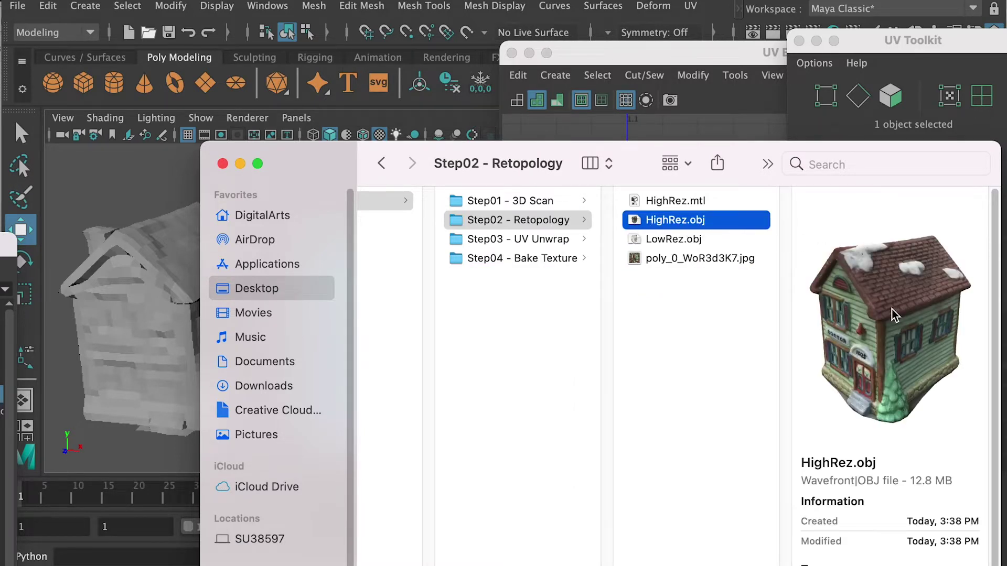
click(574, 262)
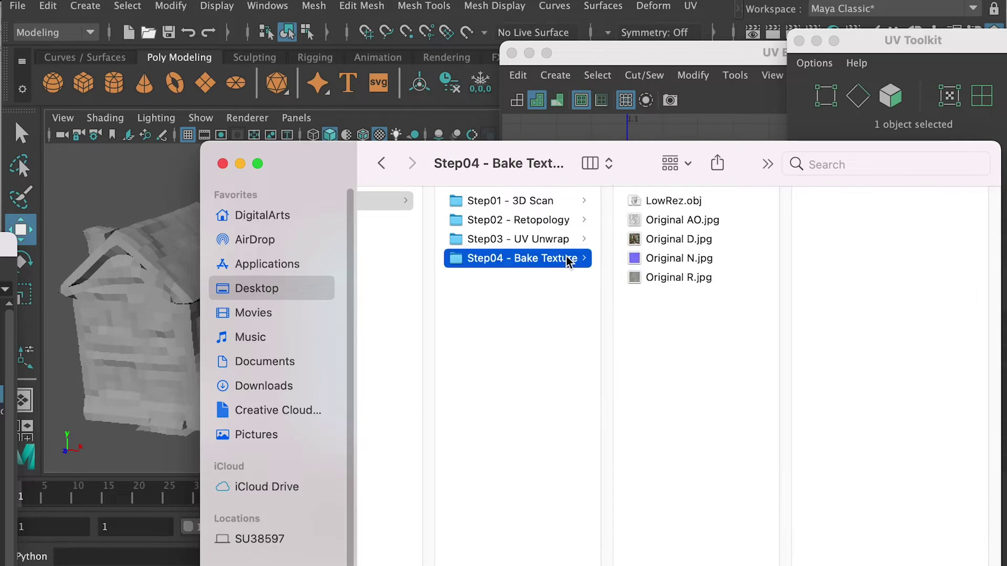
click(663, 202)
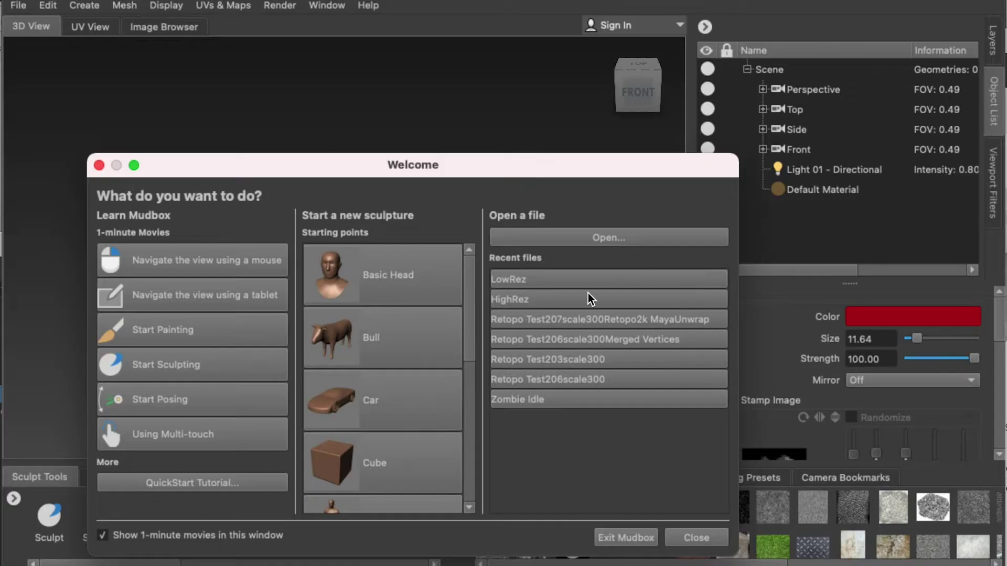
In Mudbox, dismiss the welcome window and import HighRez.obj from Step04 - Bake Texture, keeping all meshes despite the UV problems
click(696, 537)
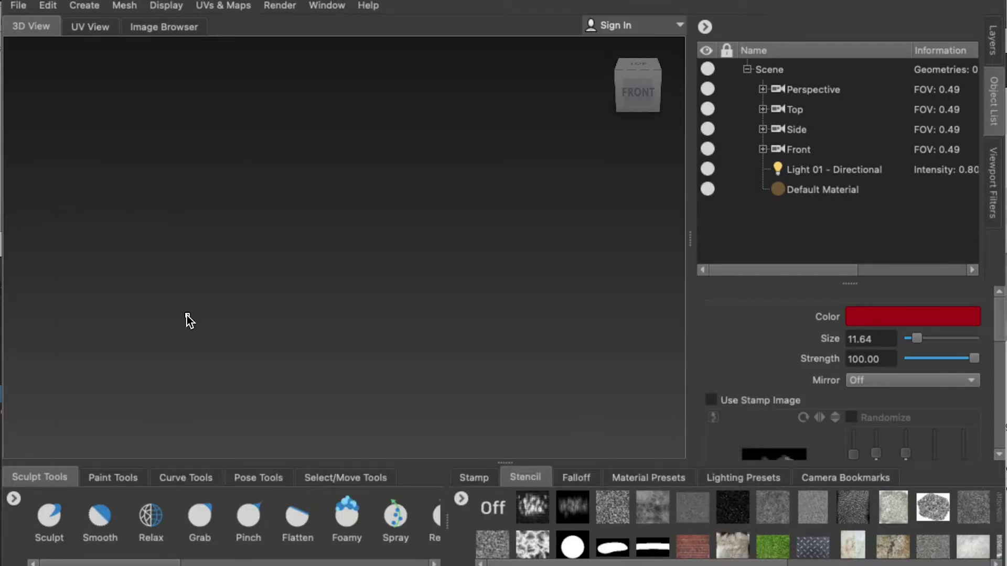
click(19, 6)
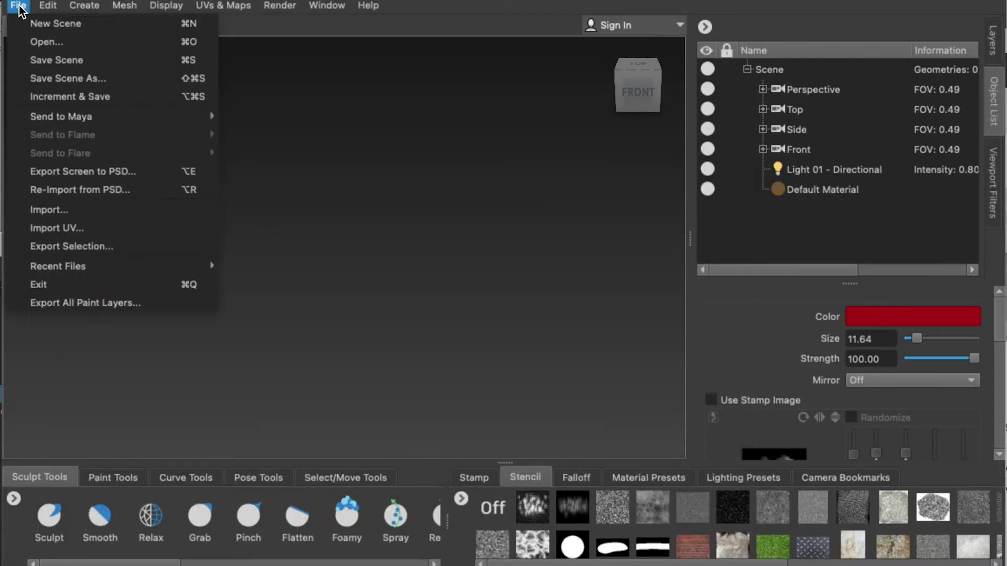
click(53, 209)
click(574, 203)
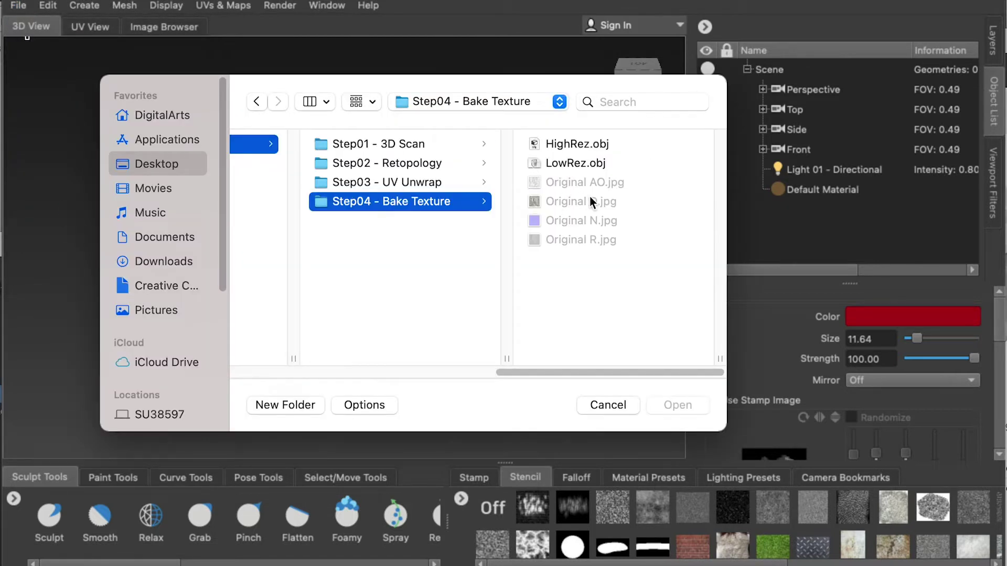
click(569, 147)
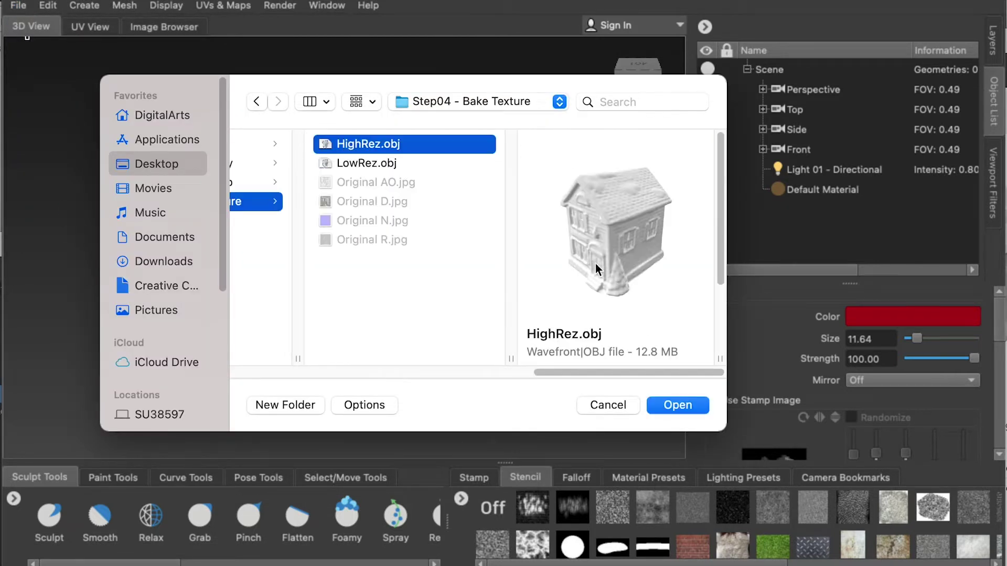
click(684, 411)
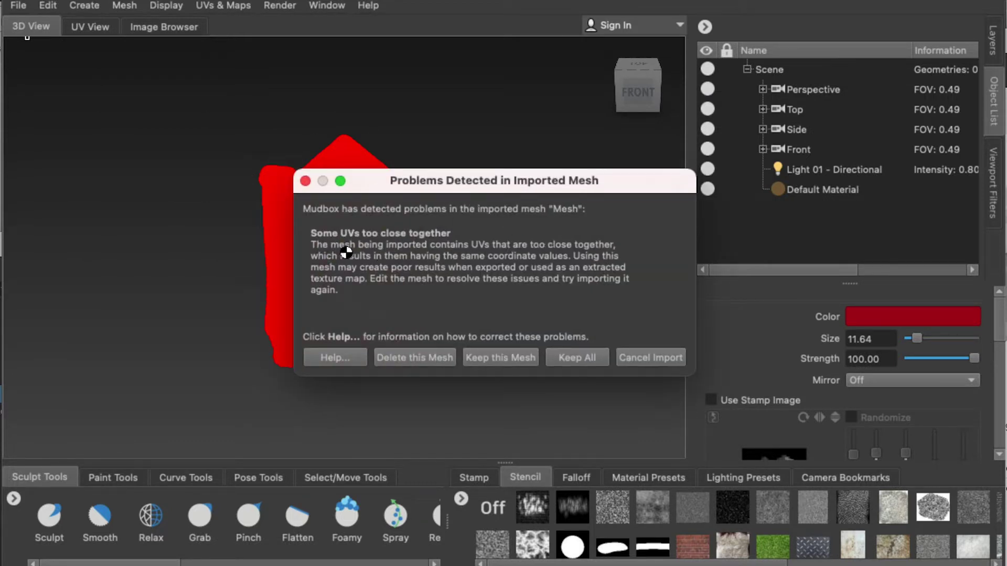
click(582, 358)
Inspect the red error markers on the imported house up close and turn off the display of mesh errors
scroll(418, 288, up, 3)
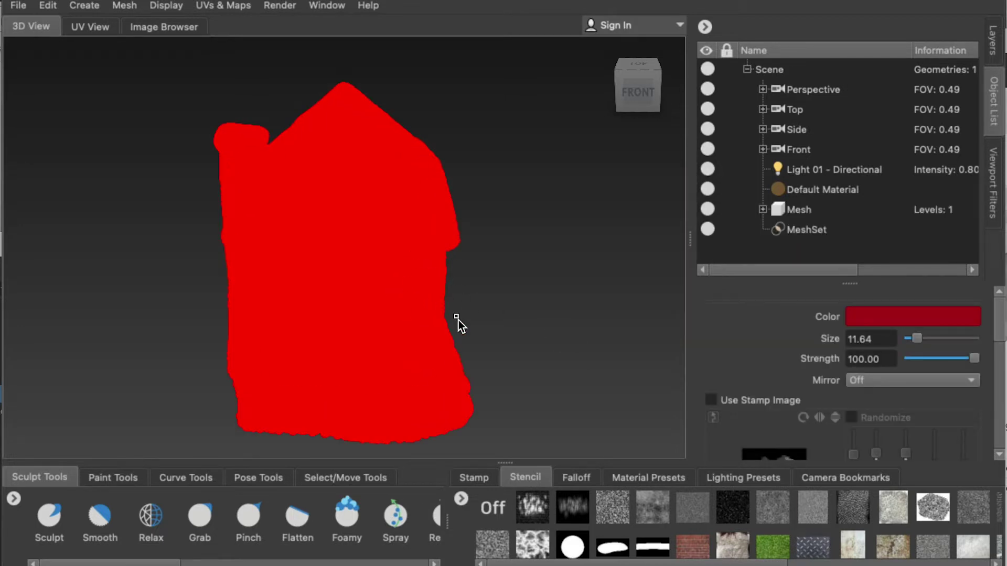
alt+drag(459, 320, 266, 152)
scroll(285, 180, up, 5)
scroll(304, 204, up, 5)
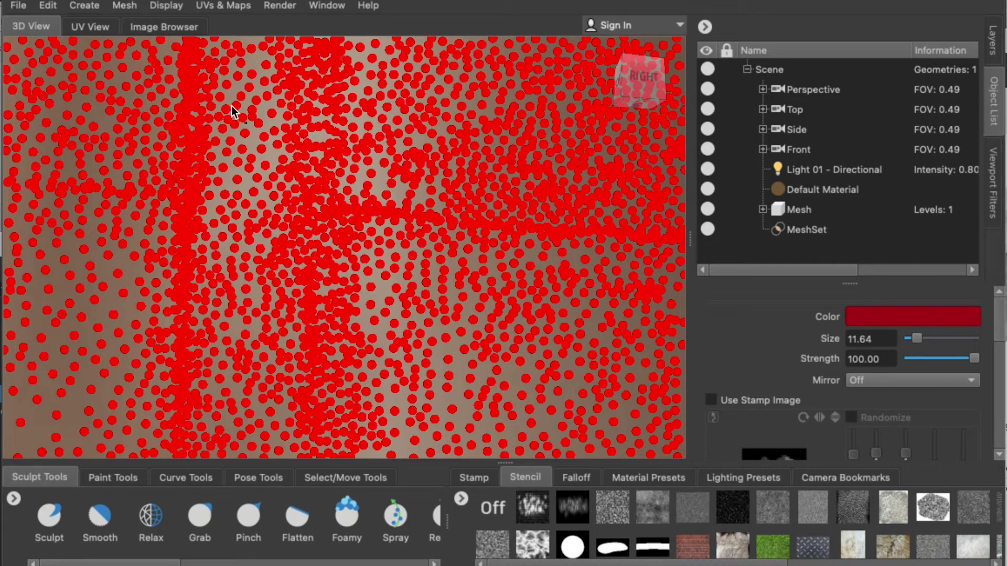
scroll(322, 172, down, 5)
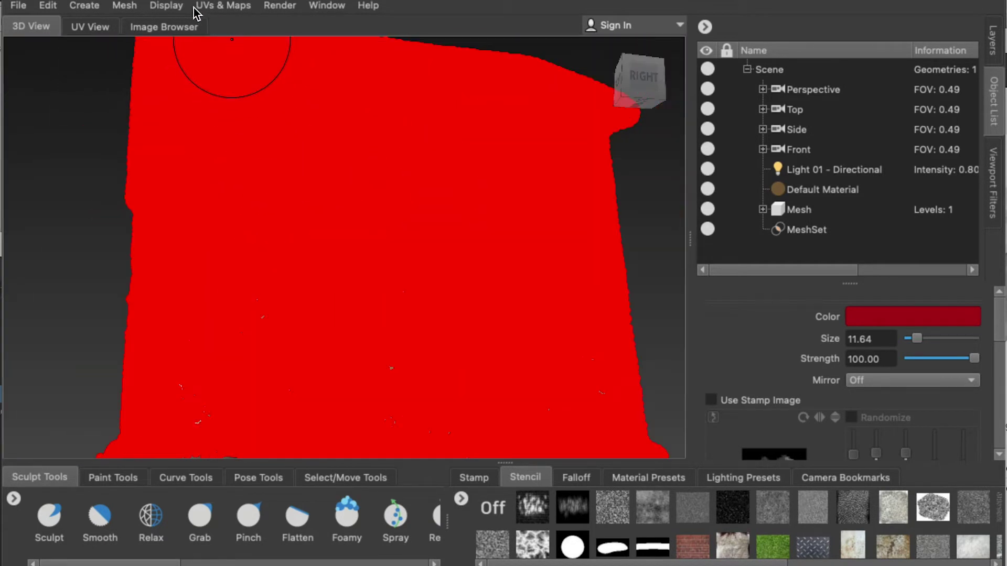
click(171, 6)
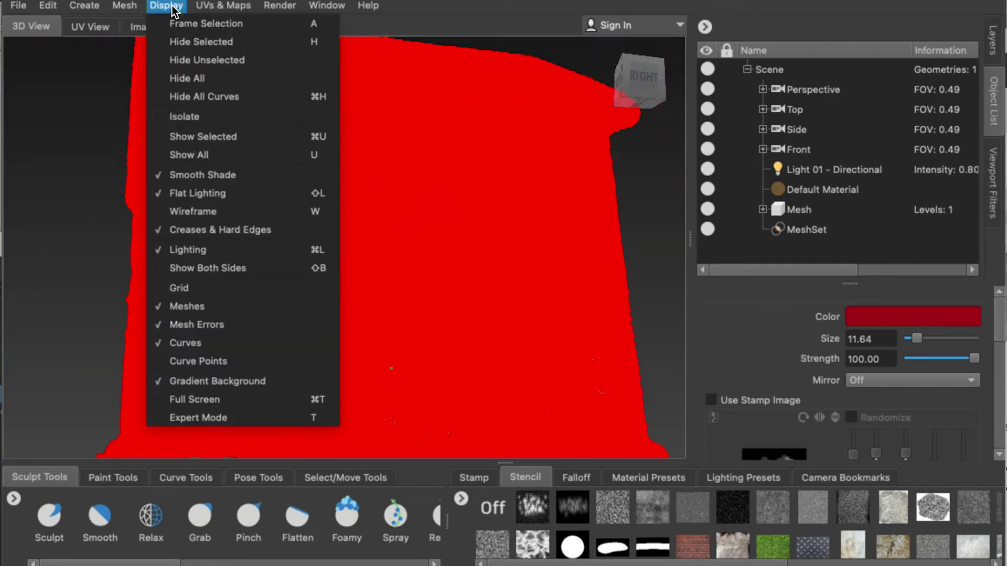
click(177, 324)
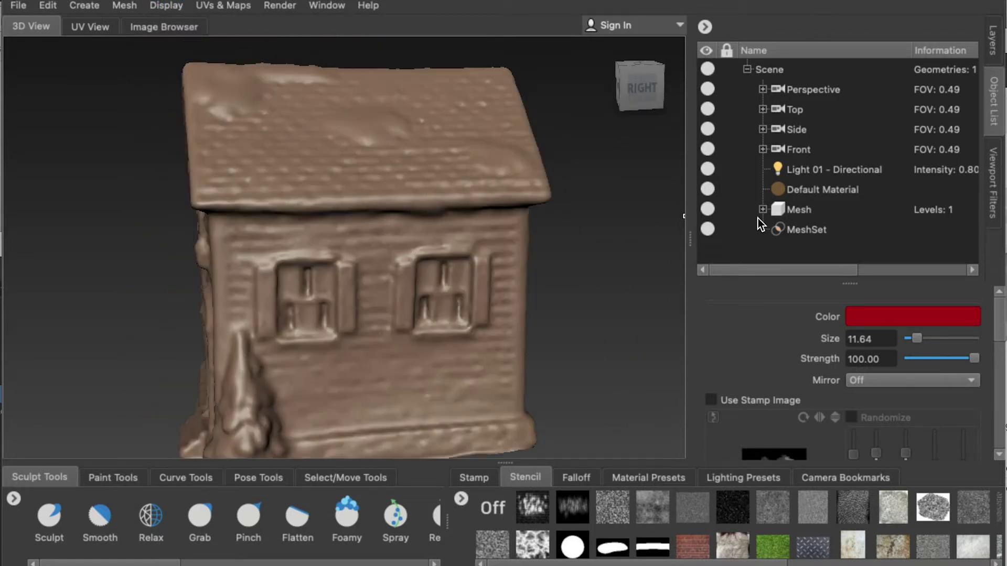
Rename the imported house mesh object as HighRez
click(795, 210)
right_click(798, 210)
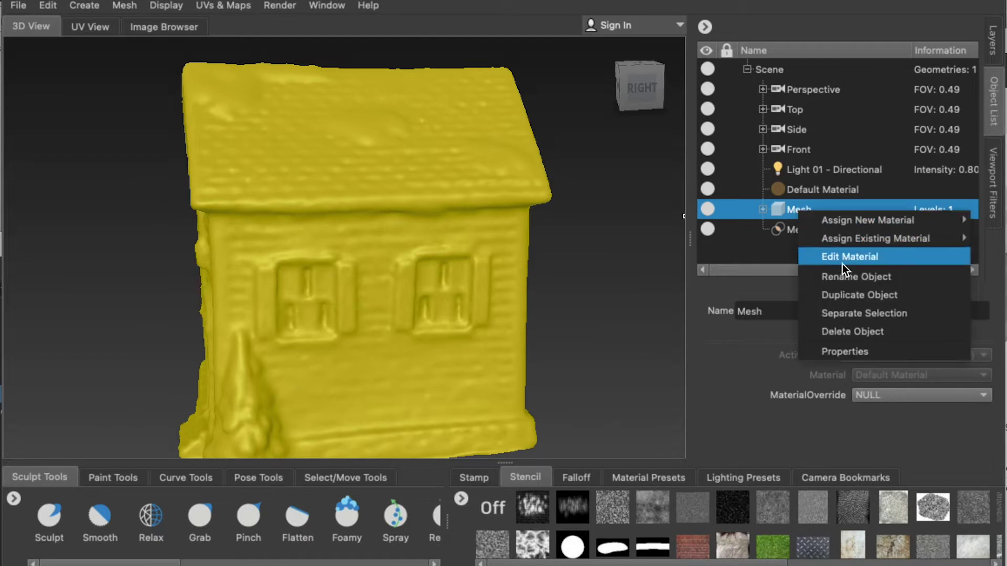
click(848, 278)
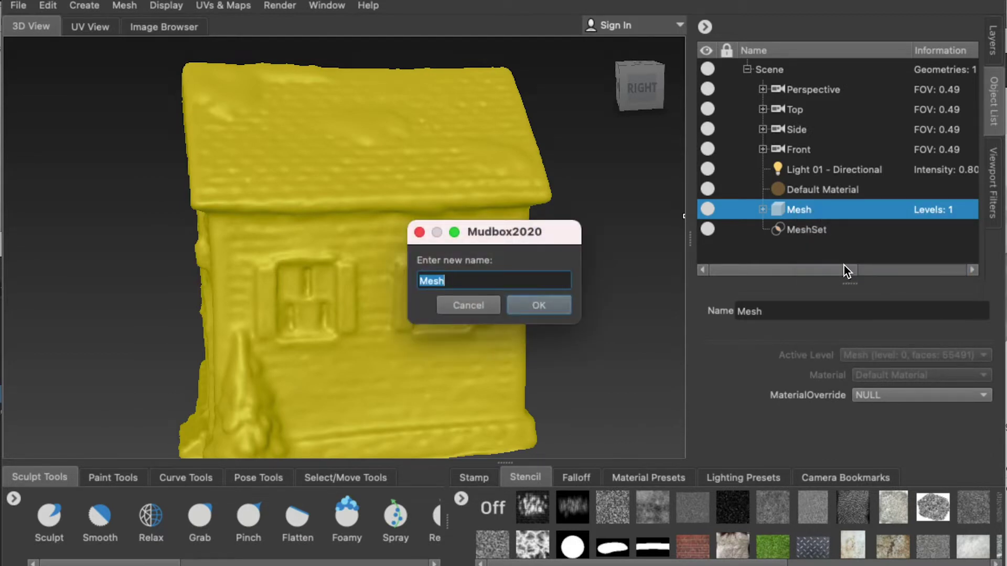
text(HighRez)
key(Return)
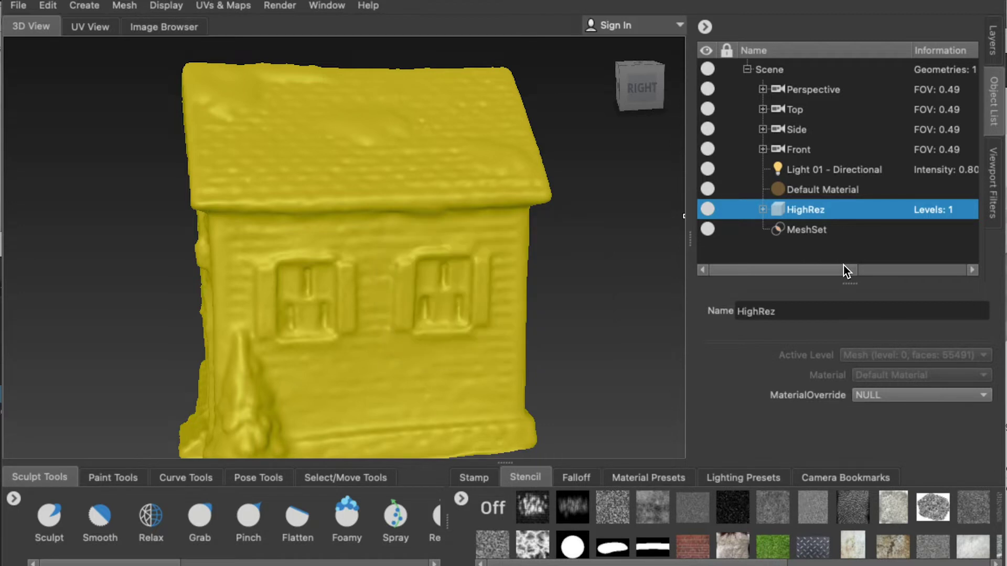
Assign a new Mudbox Material to the HighRez house and name it Material1HighRez
right_click(364, 186)
mouse_move(366, 252)
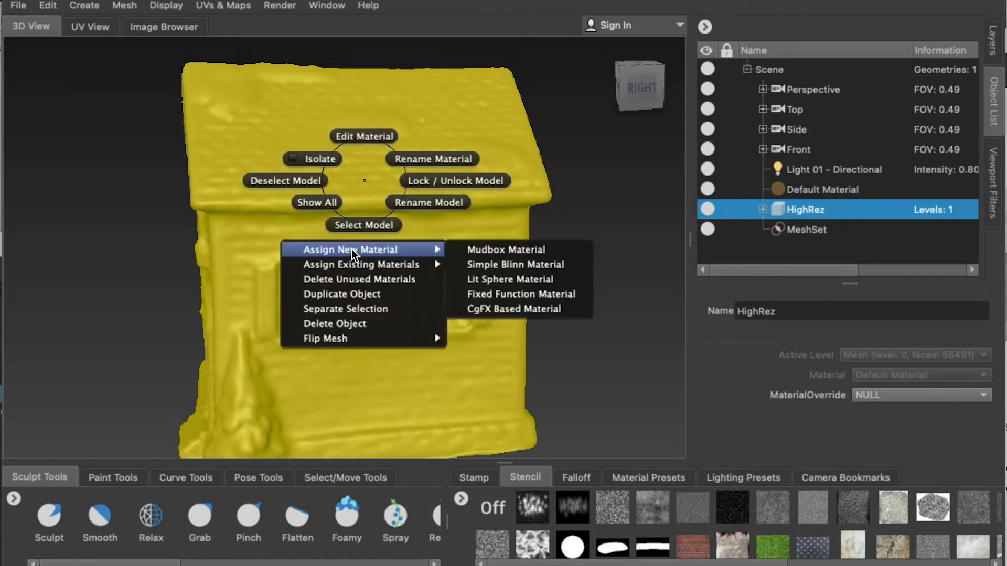
click(515, 250)
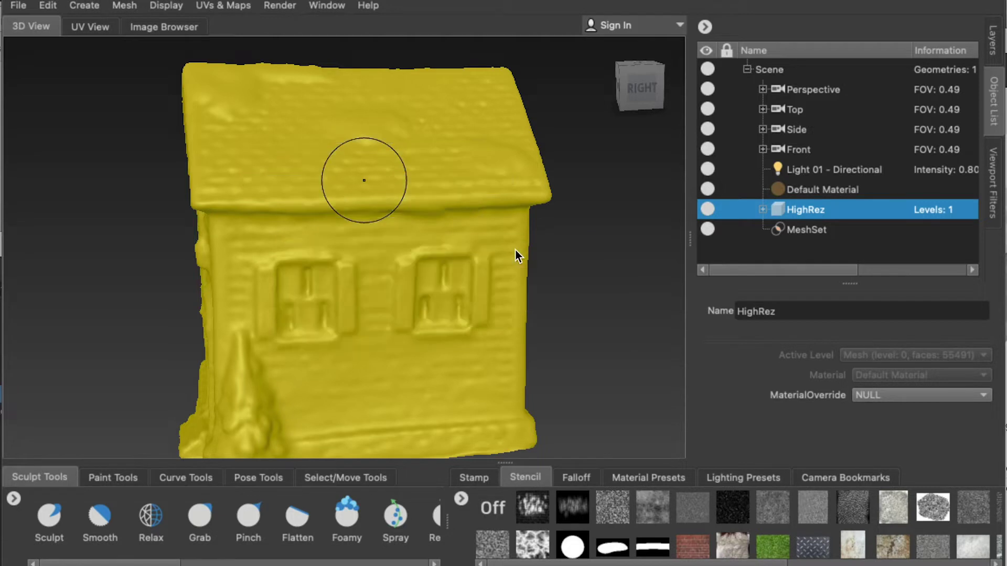
click(440, 176)
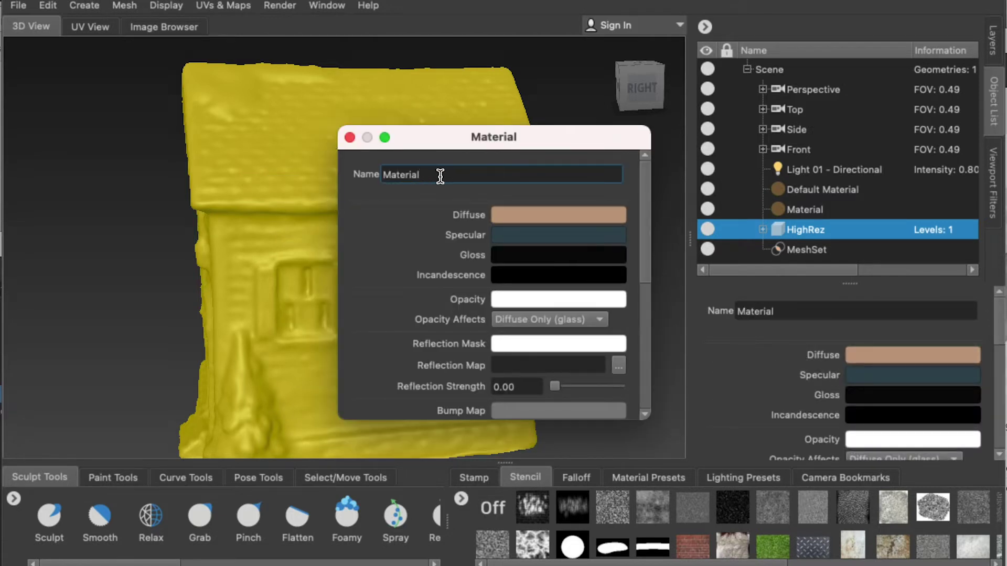
text(1HighRez)
key(Return)
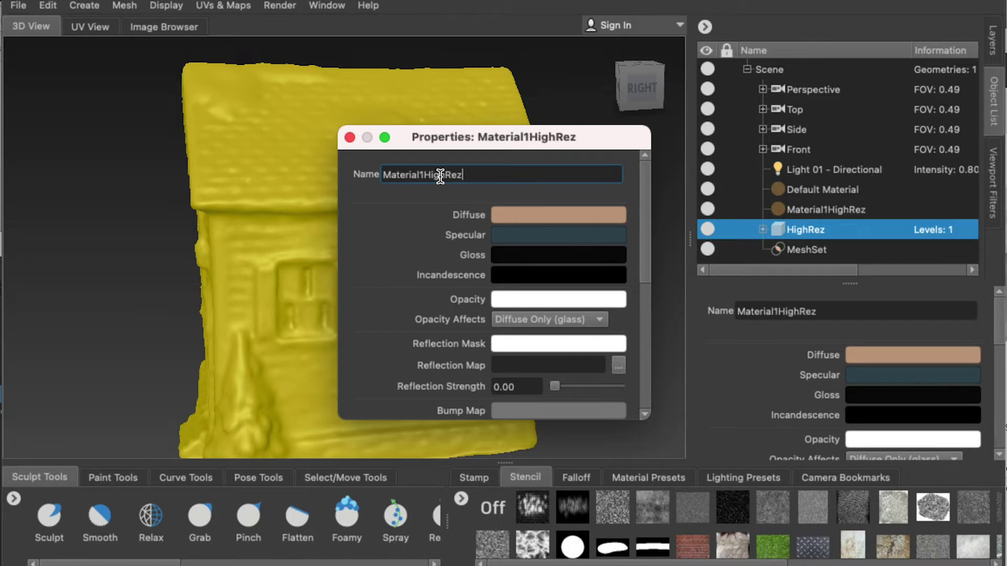
click(350, 138)
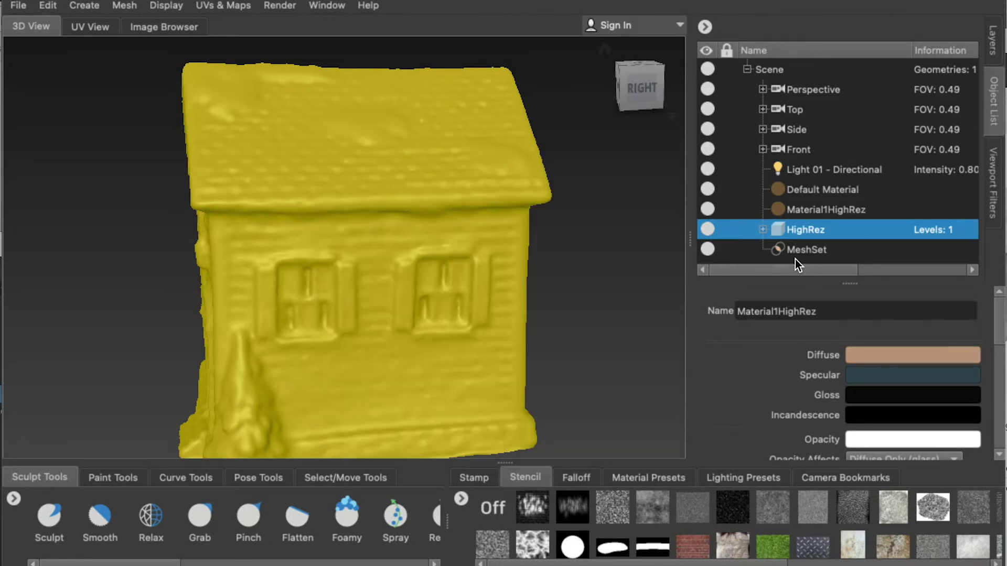
Select the Material1HighRez material and show its paint layers
click(818, 211)
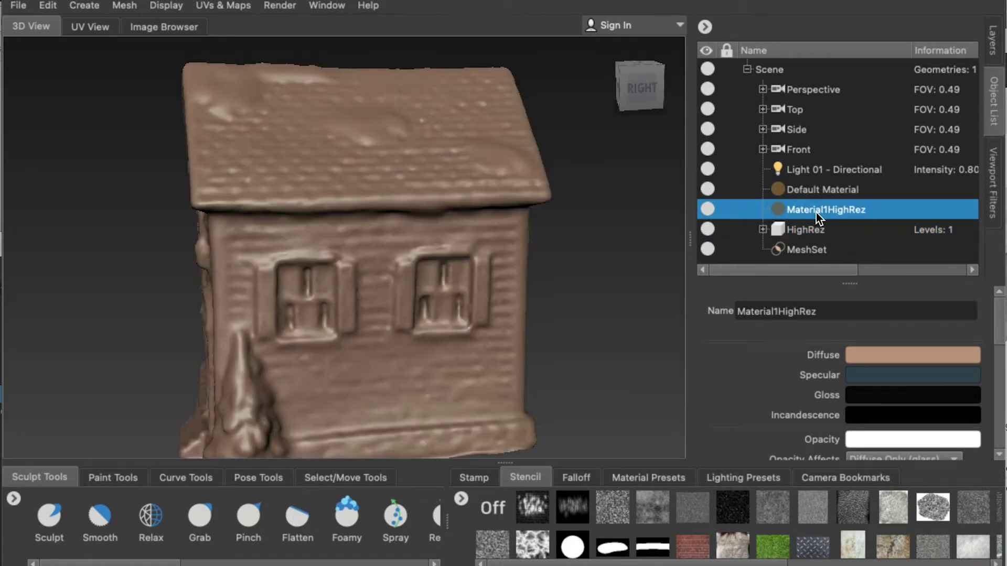
click(991, 46)
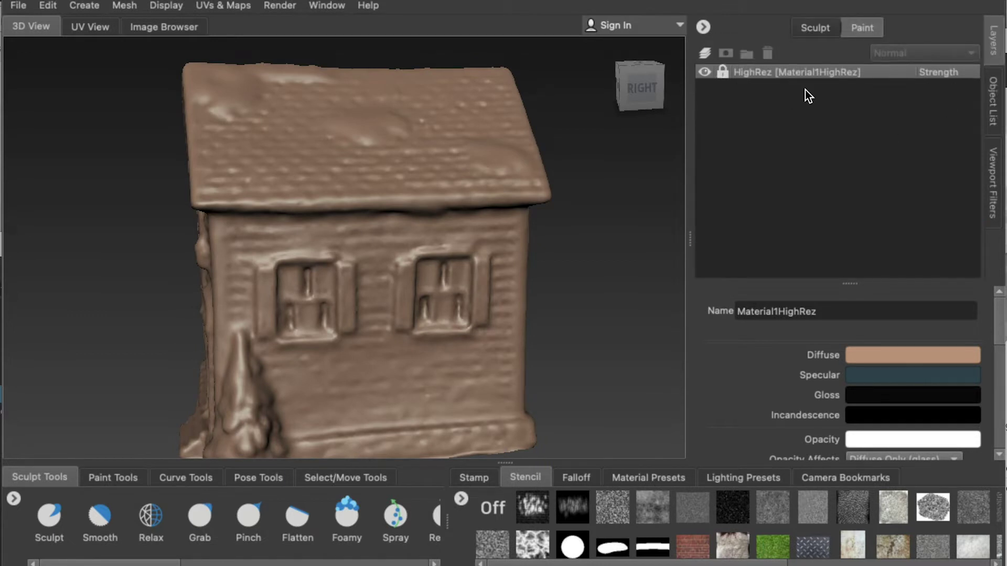
click(813, 30)
click(859, 28)
click(816, 29)
click(865, 28)
Import Original D.jpg as a paint layer in the Diffuse channel of Material1HighRez
right_click(762, 126)
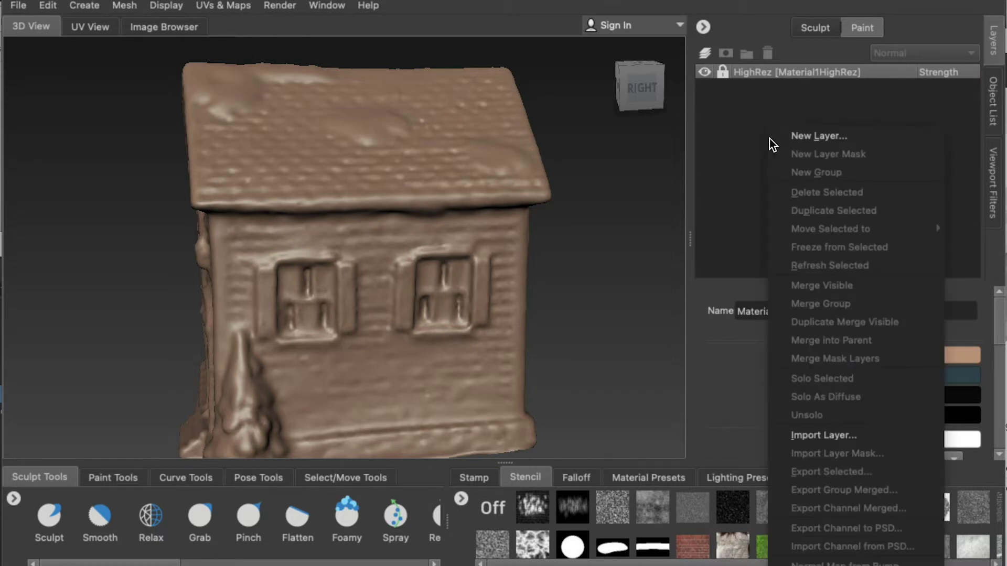
click(825, 436)
click(357, 202)
click(683, 408)
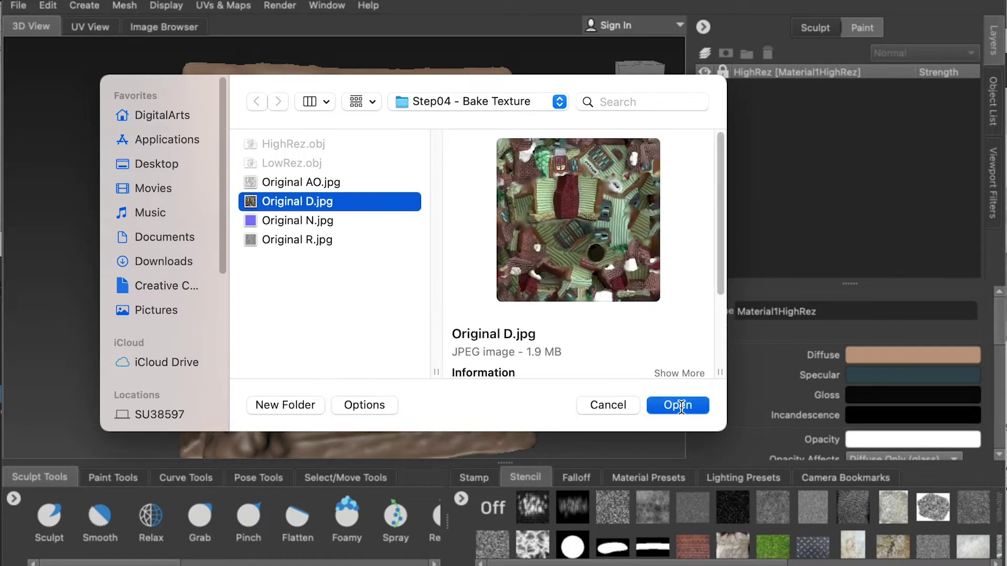
click(430, 280)
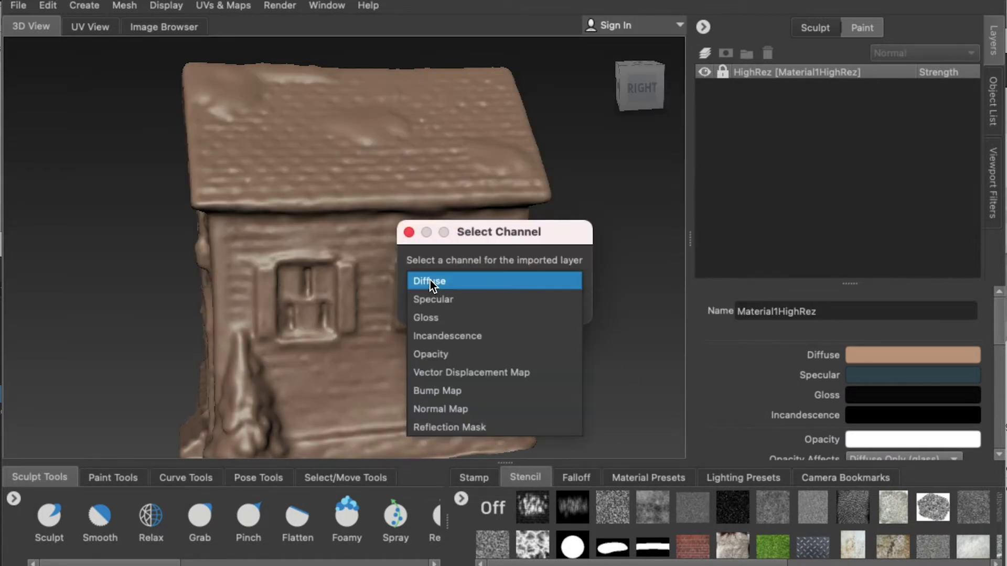
click(440, 283)
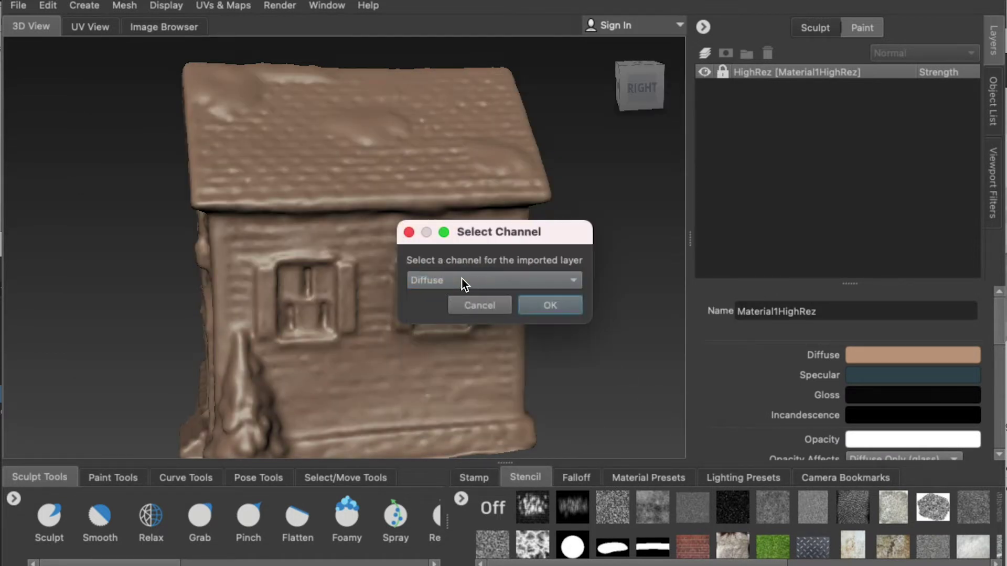
click(547, 306)
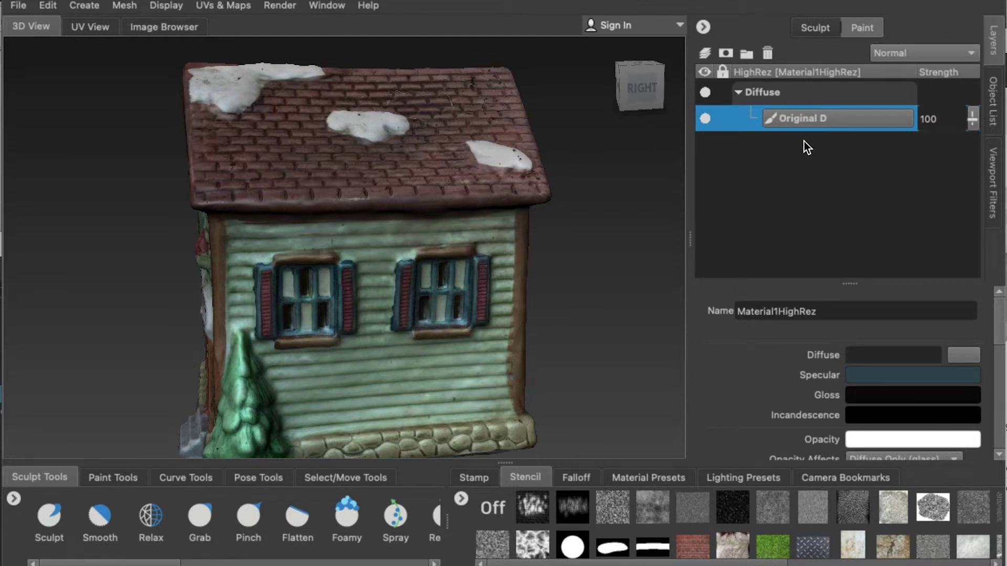
Import Original AO.jpg as a paint layer in the Diffuse channel of Material1HighRez
right_click(749, 169)
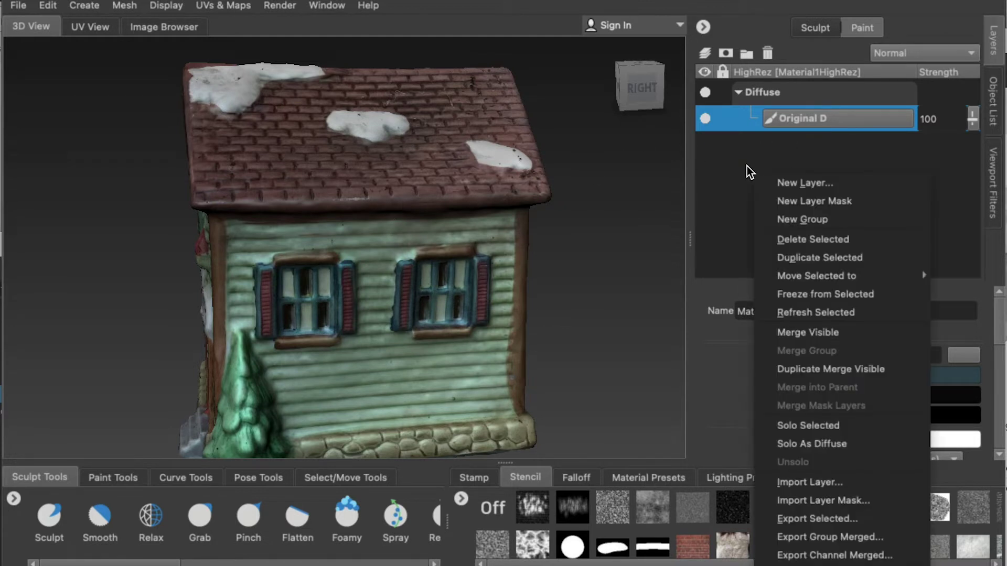
click(820, 486)
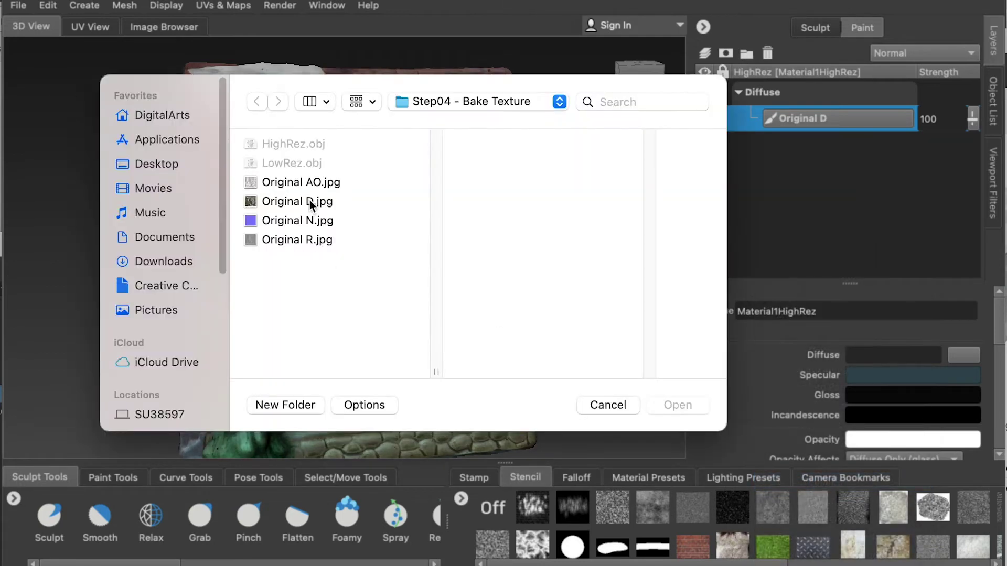
click(320, 182)
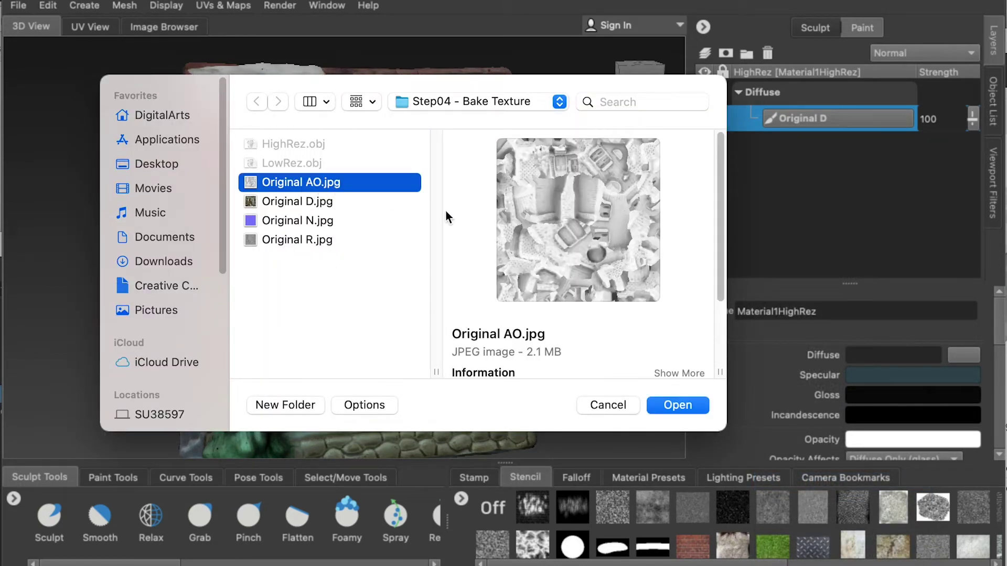
click(682, 405)
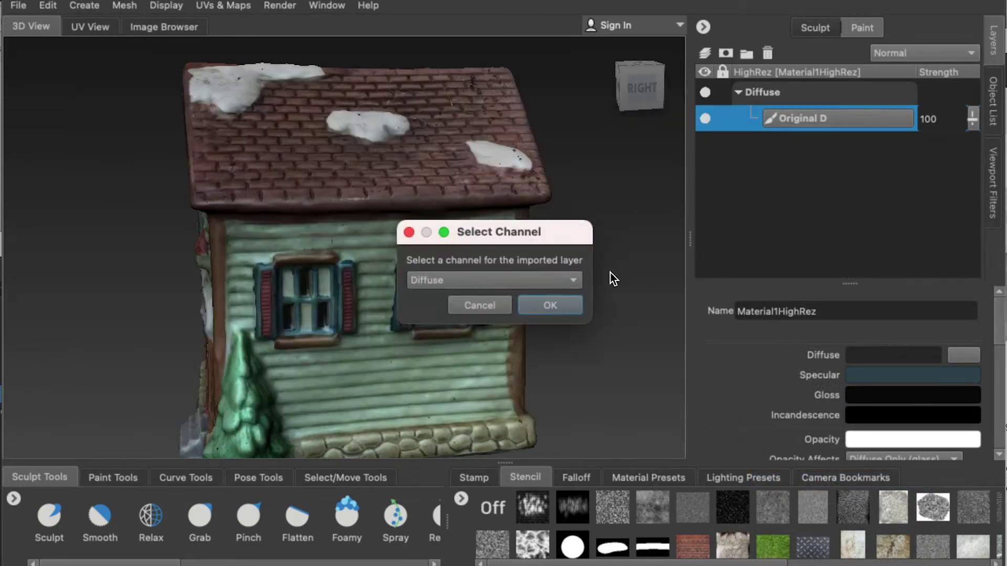
click(543, 305)
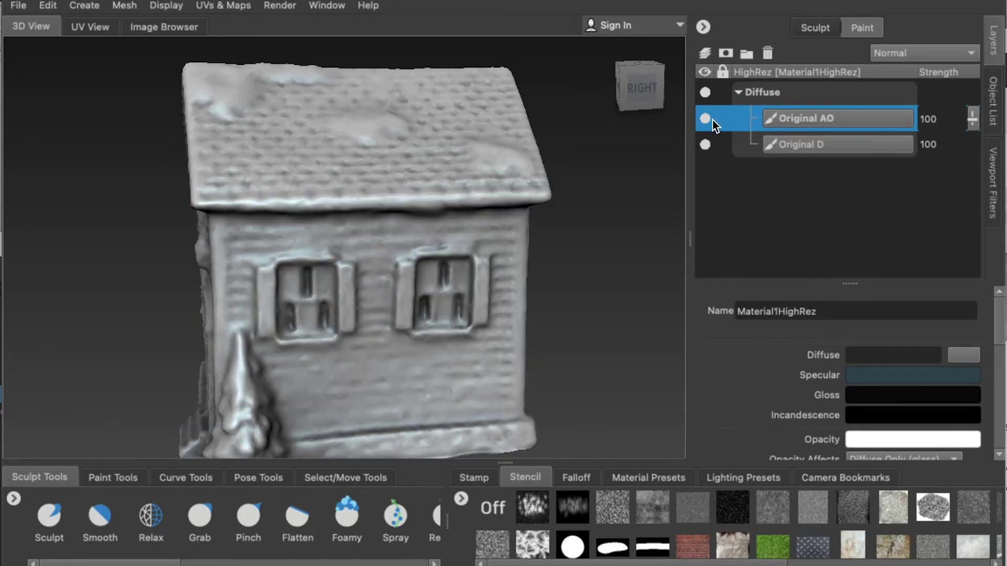
Set the Original AO layer's blend mode to Multiply and compare the house with the layer hidden and shown
click(706, 121)
click(706, 121)
click(706, 121)
click(706, 121)
click(889, 53)
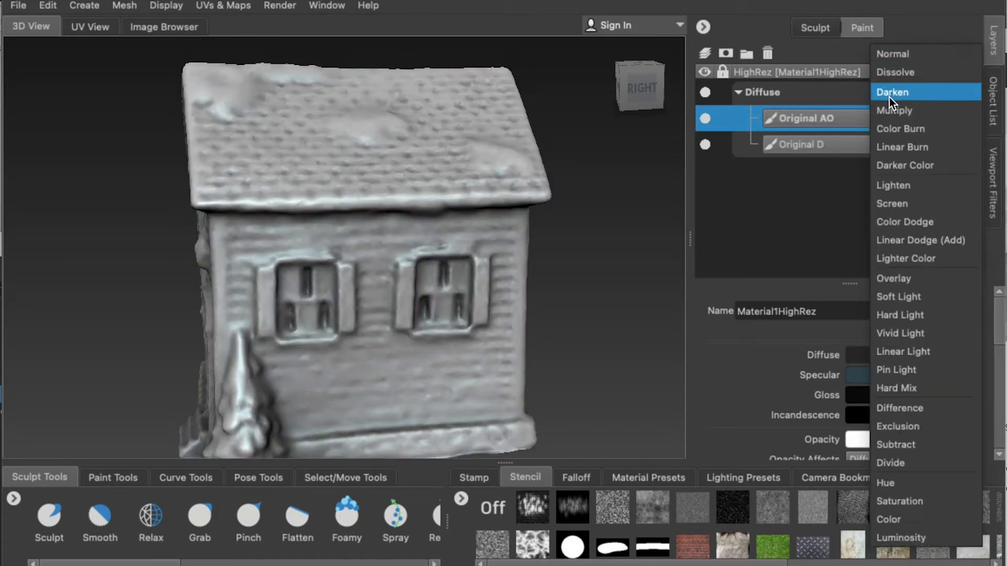
click(891, 111)
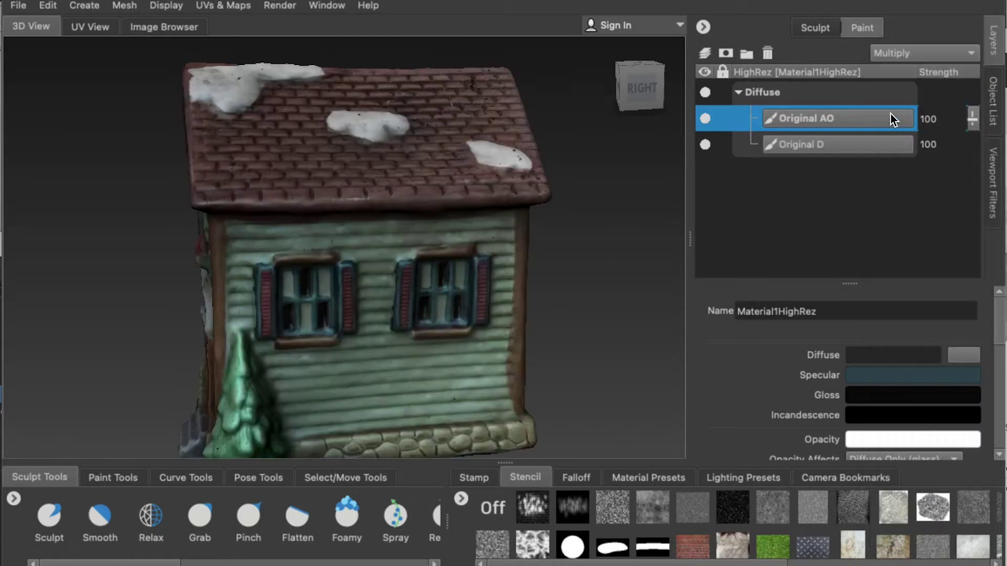
click(706, 119)
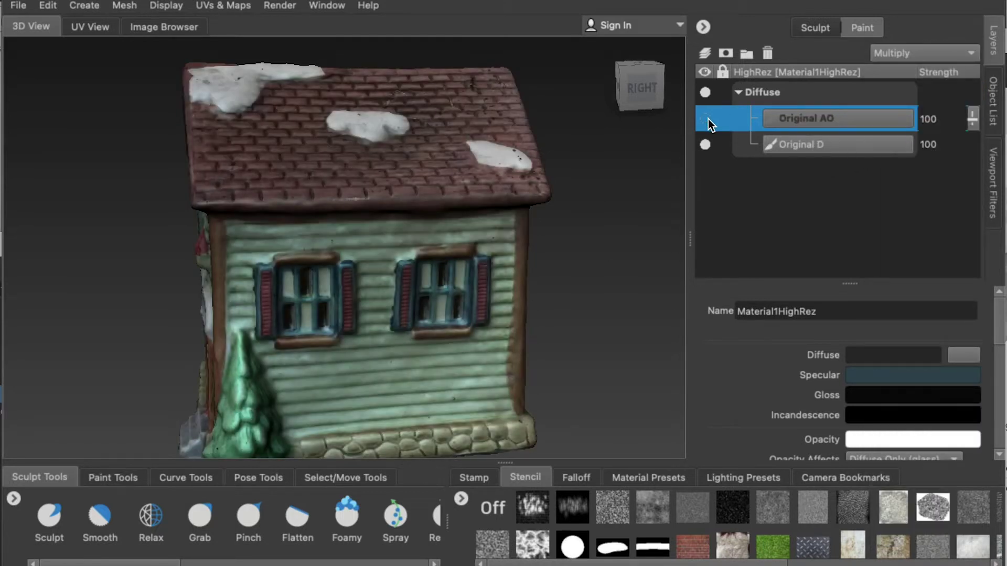
click(708, 118)
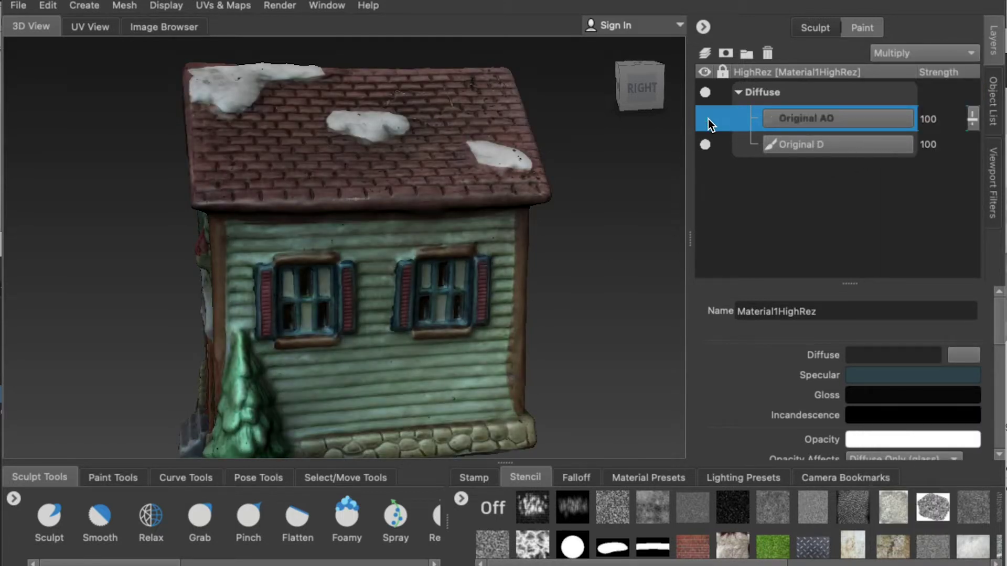
click(708, 118)
click(708, 119)
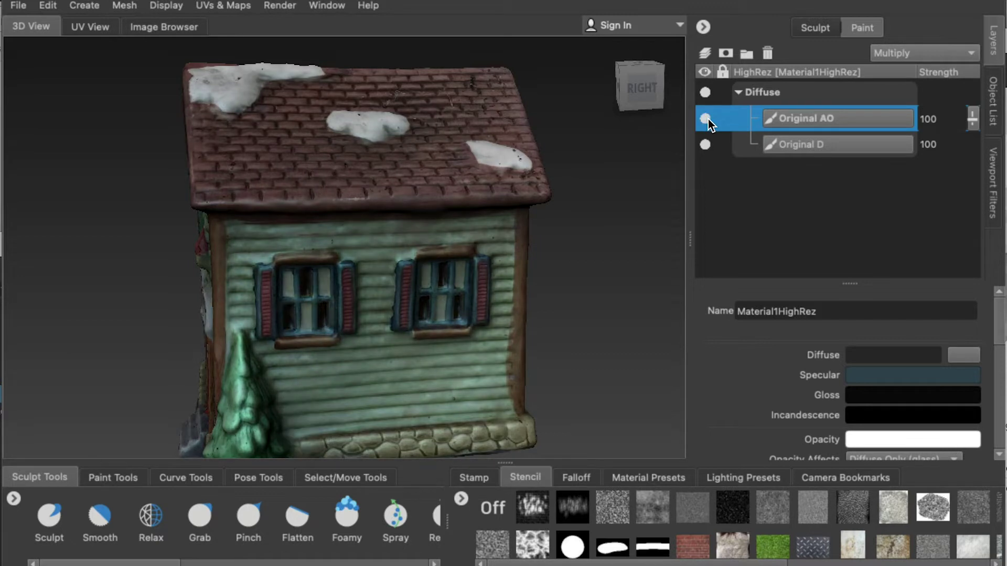
Import Original N.jpg as a paint layer in the Normal Map channel and toggle its visibility to check its effect on the siding
right_click(735, 181)
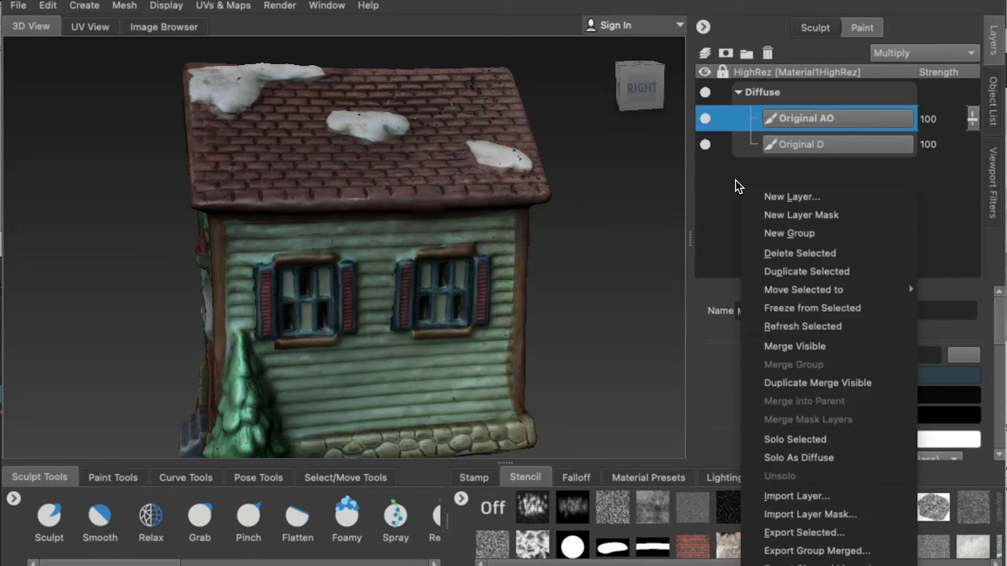
click(813, 495)
click(313, 220)
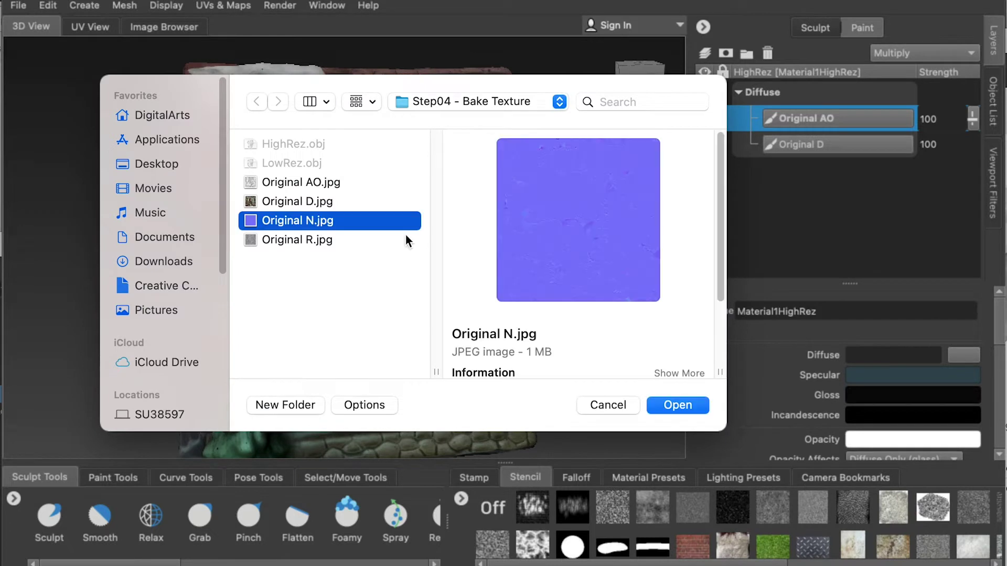
click(679, 405)
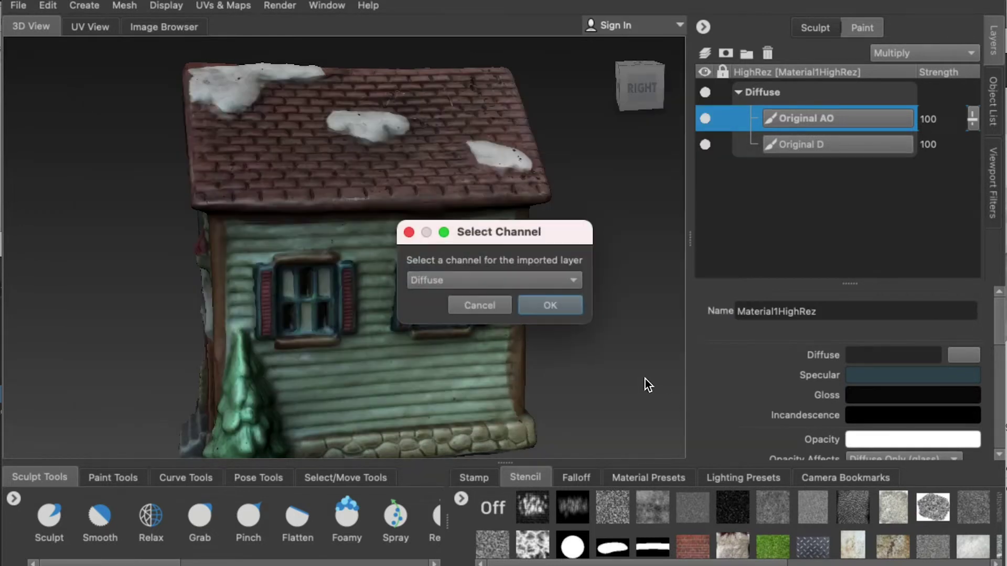
click(459, 281)
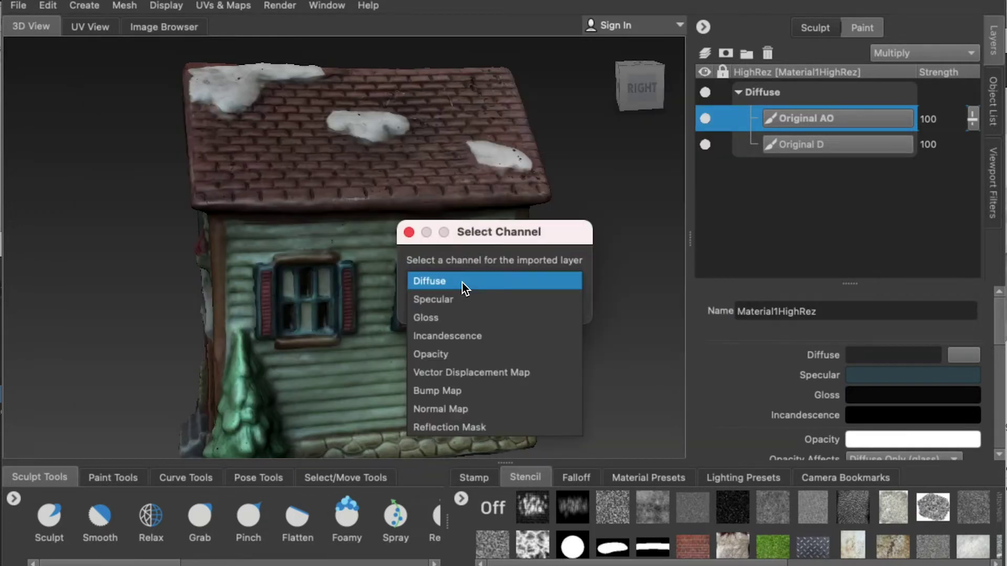
click(446, 409)
click(547, 310)
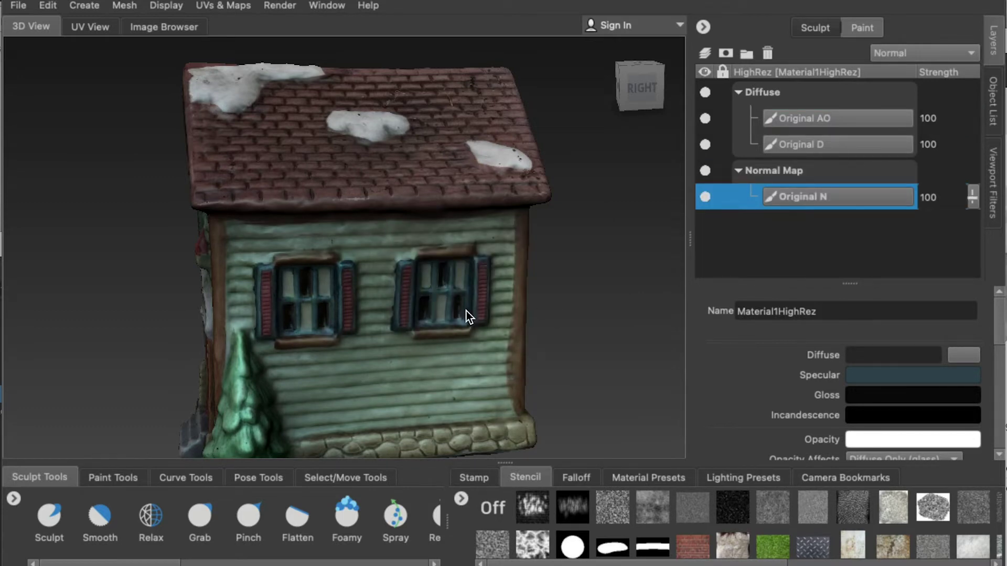
scroll(348, 322, up, 6)
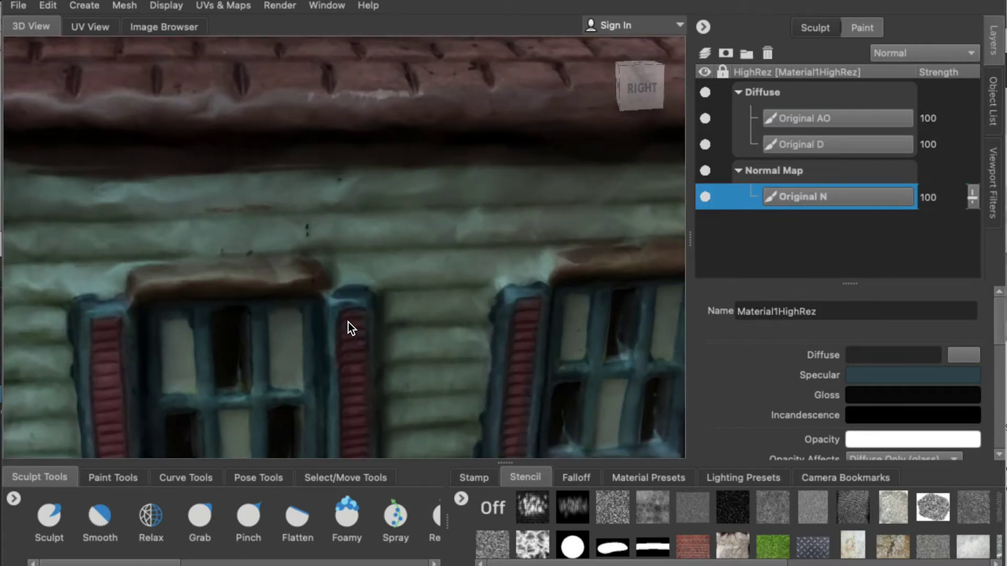
click(706, 197)
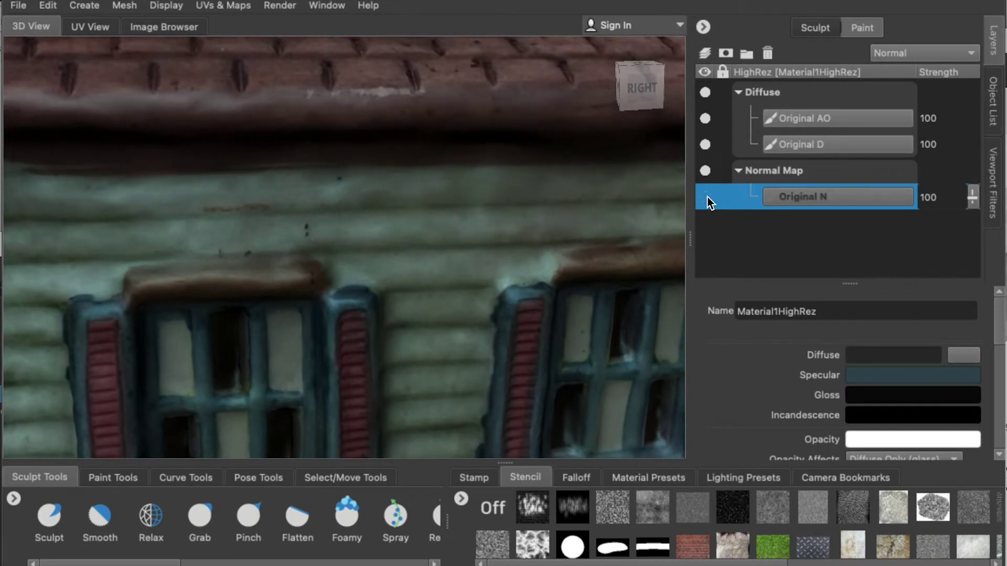
click(706, 196)
click(707, 197)
click(707, 197)
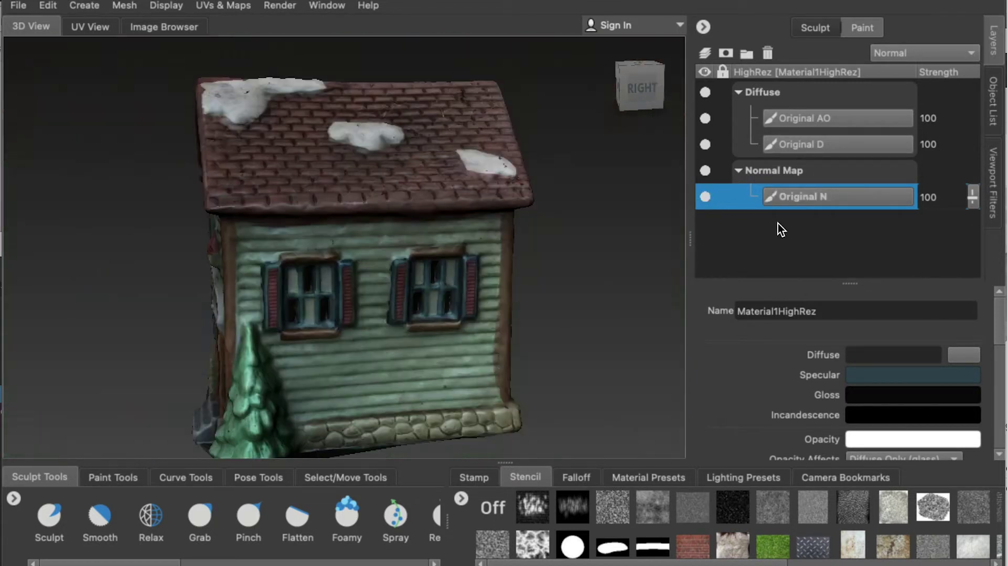
Import Original R.jpg as a paint layer in the Gloss channel of Material1HighRez and inspect the house
right_click(752, 241)
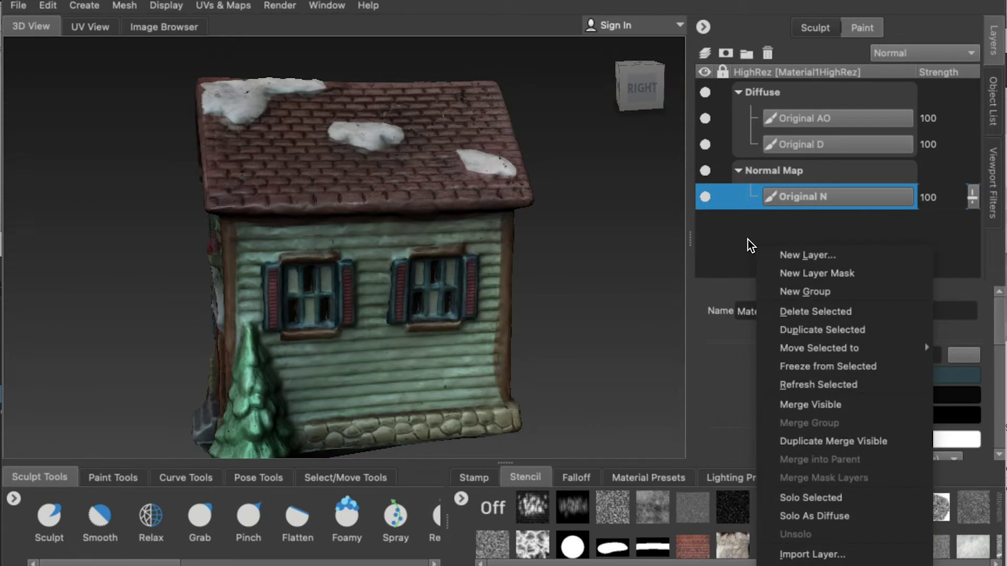
click(832, 555)
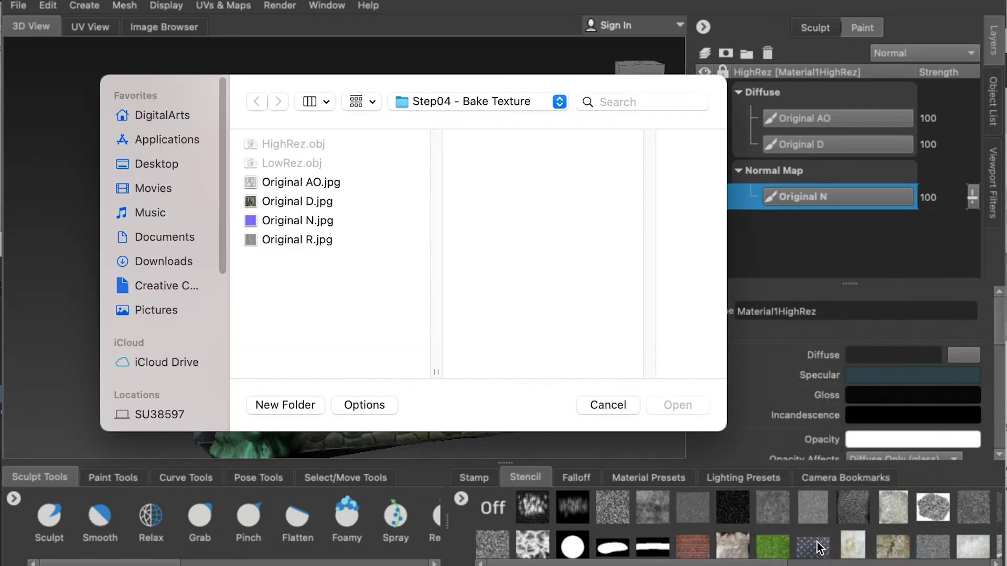
click(309, 242)
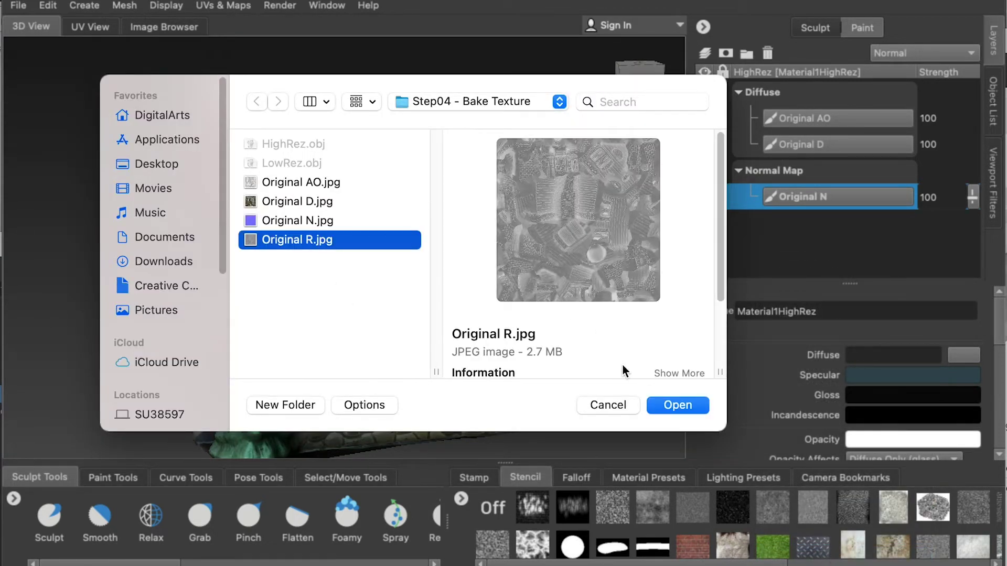
click(678, 405)
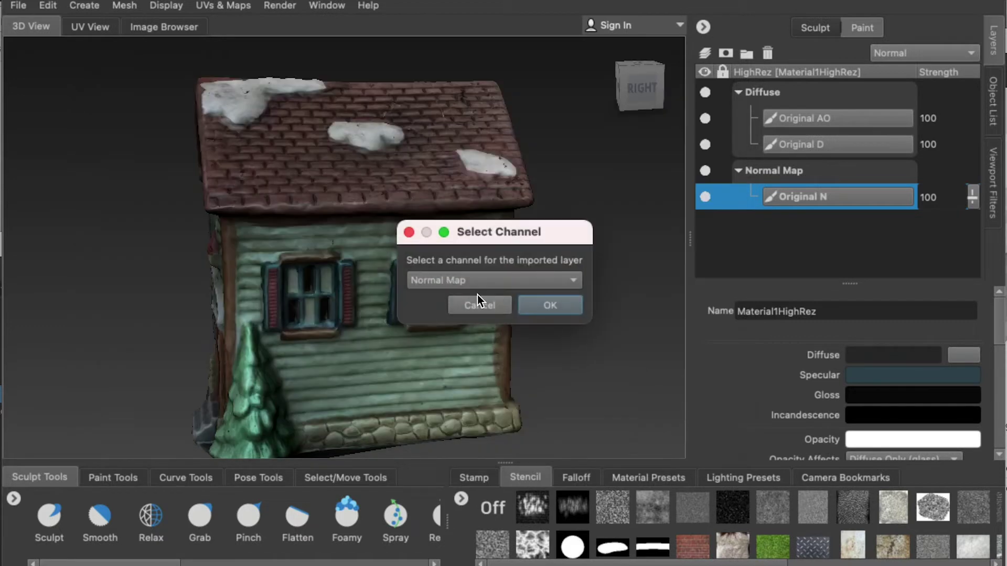
click(461, 281)
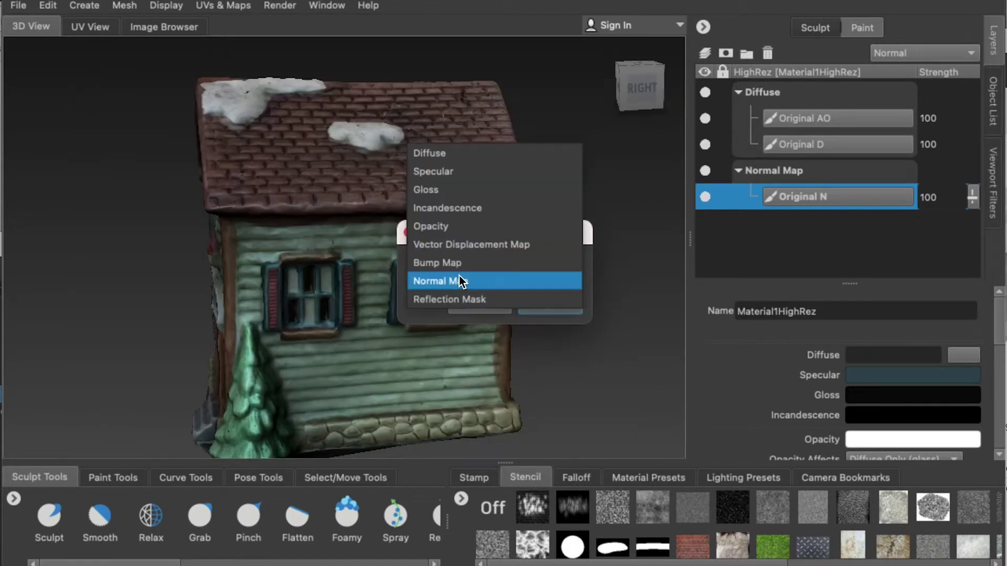
click(428, 191)
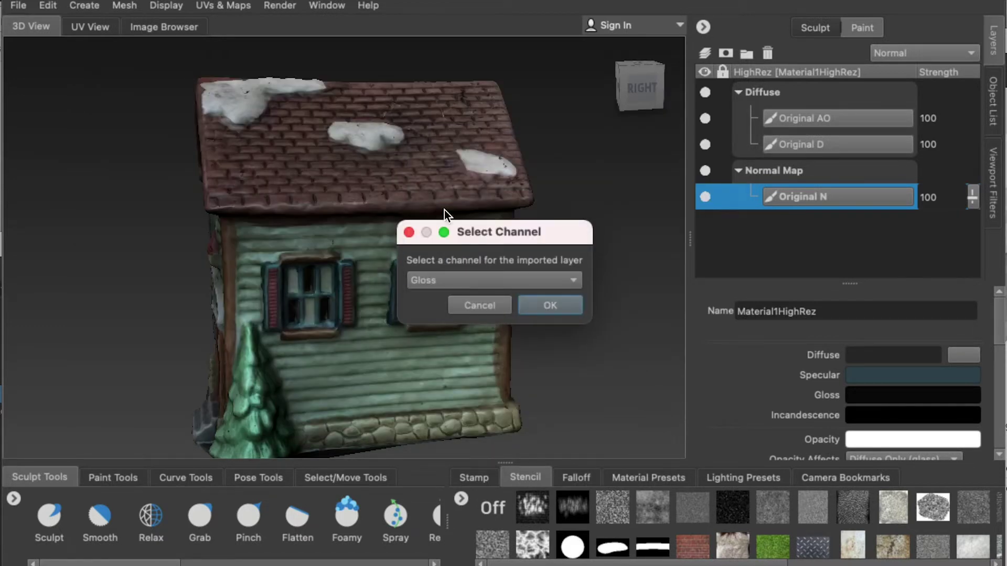
click(558, 309)
alt+drag(608, 288, 398, 284)
Import LowRez.obj from the Step04 - Bake Texture folder into the scene, keeping all meshes despite the detected problems
click(992, 101)
click(765, 192)
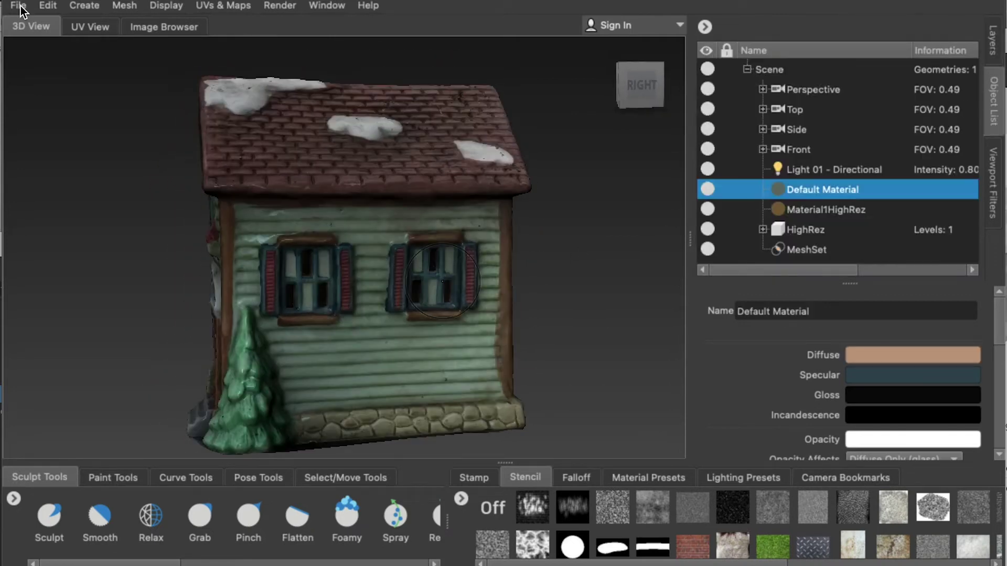
click(19, 6)
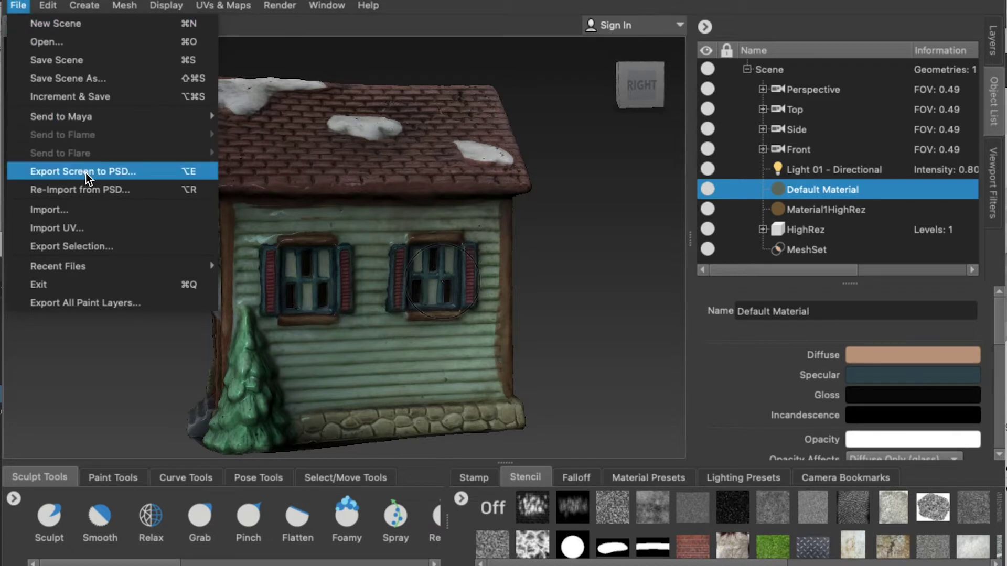
click(97, 209)
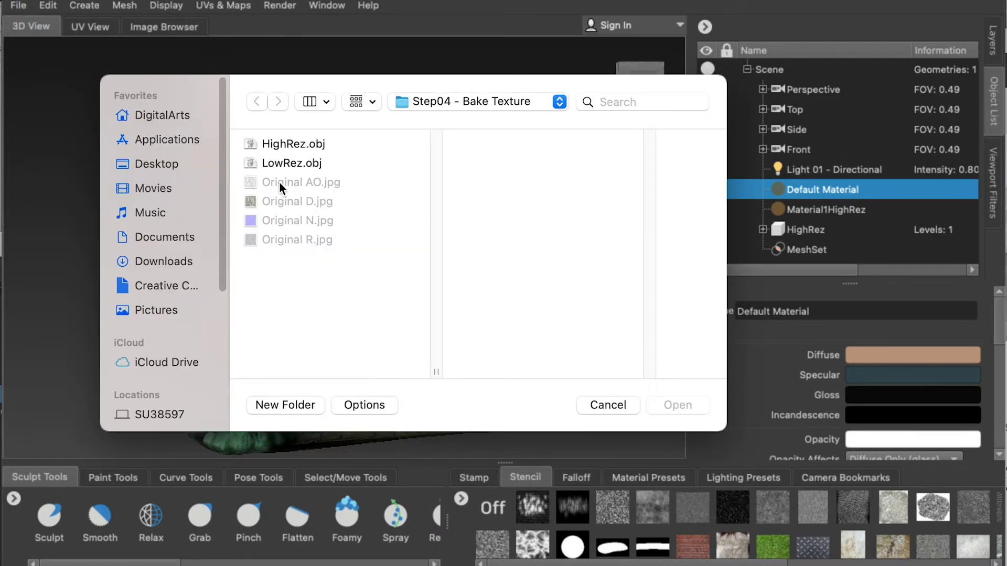
click(283, 164)
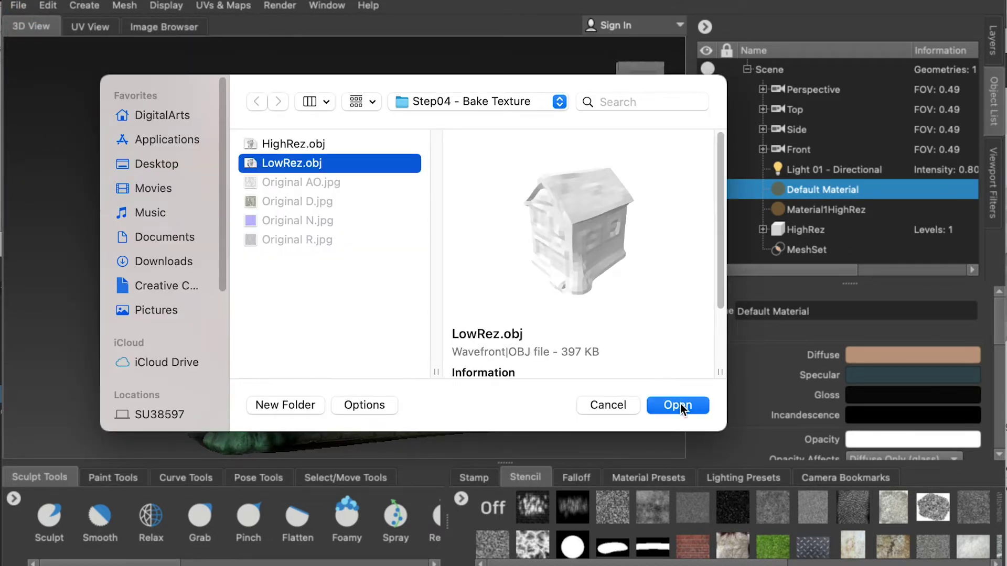
click(678, 405)
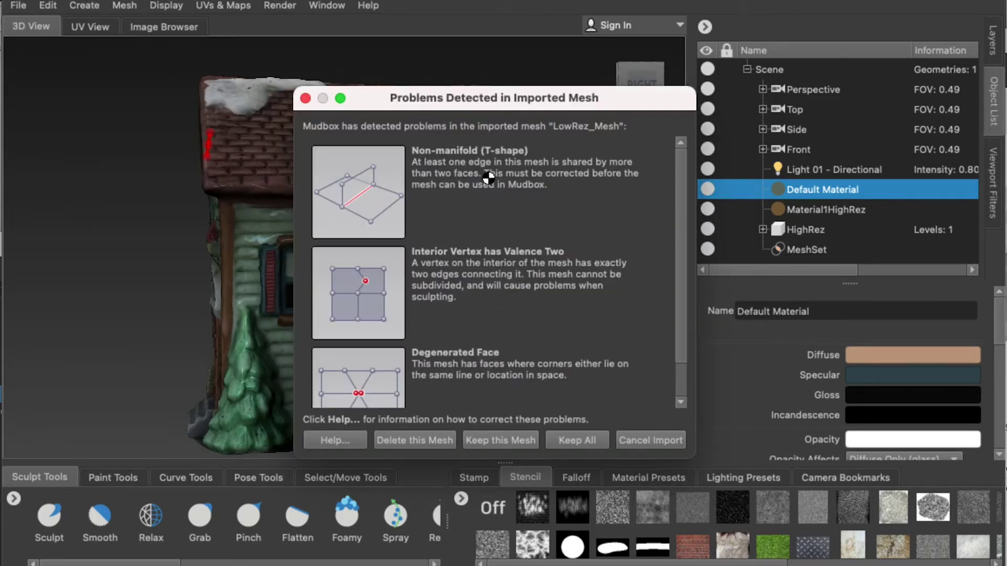
click(572, 441)
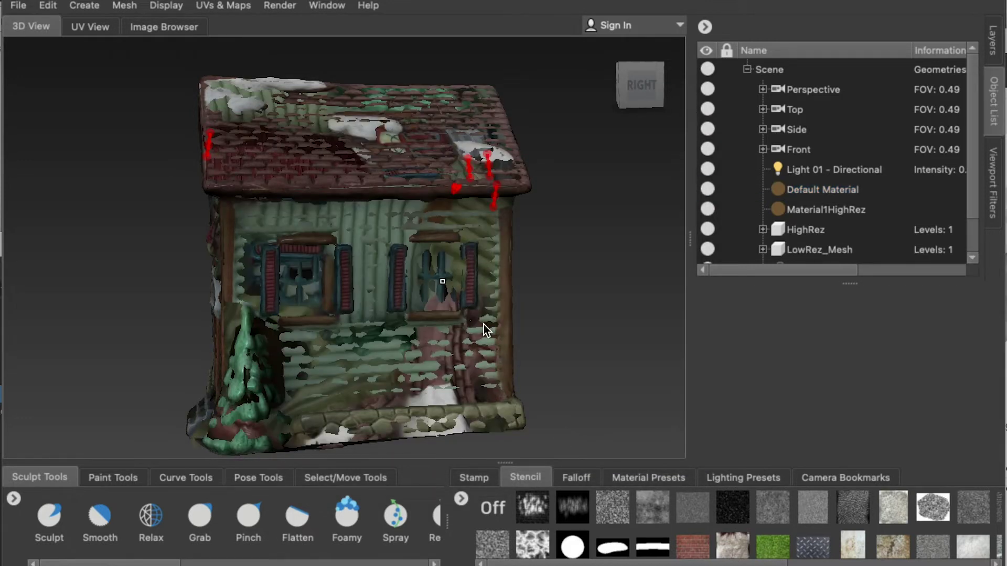
Hide the HighRez mesh and assign LowRez_Mesh a new Mudbox Material named Material2LowRez
click(707, 229)
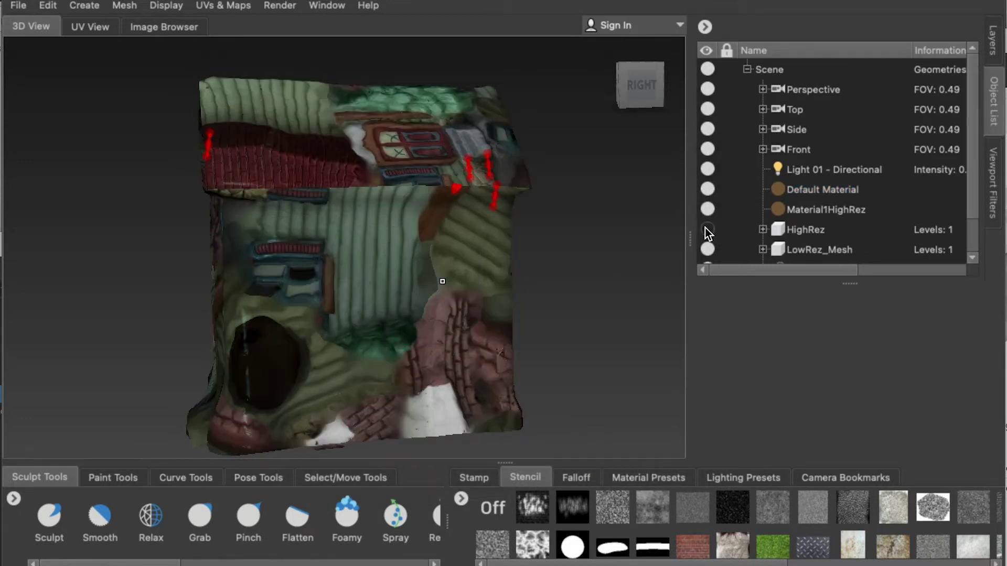
click(812, 250)
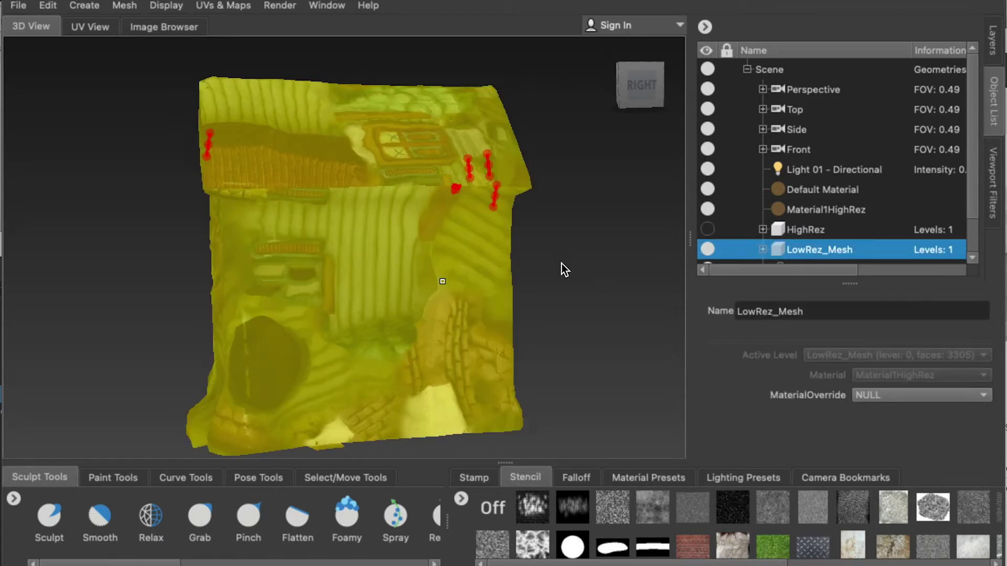
right_click(385, 263)
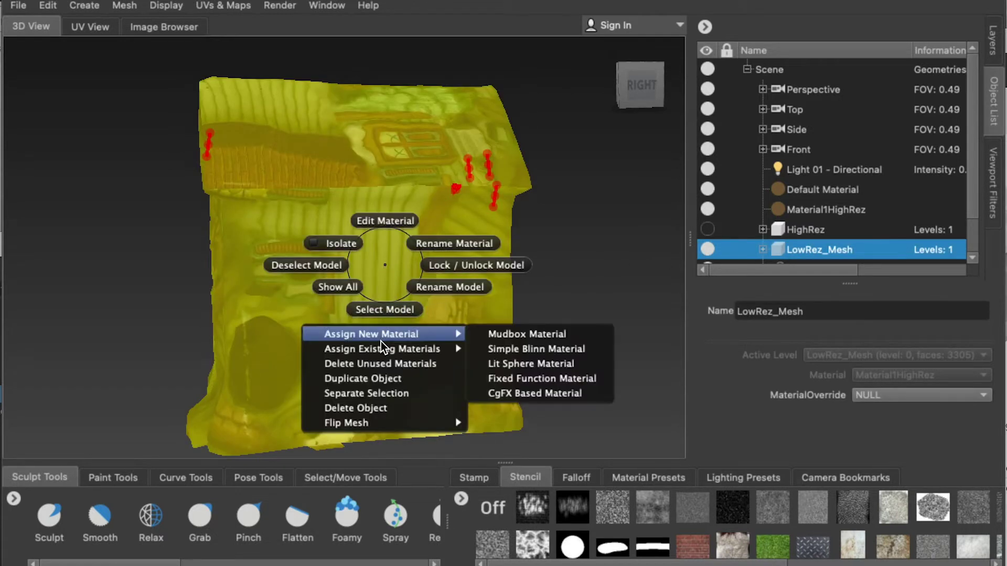
click(525, 334)
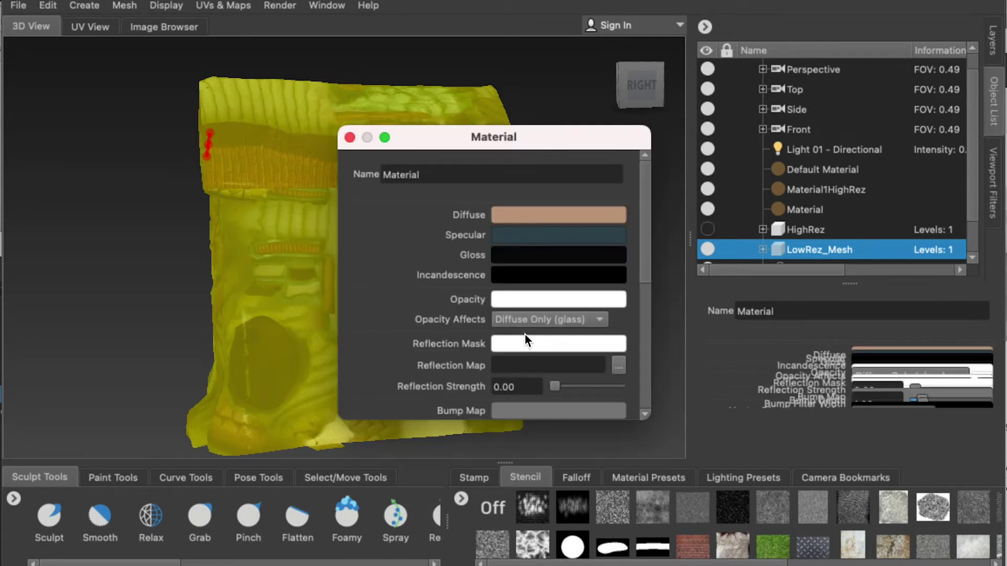
click(439, 174)
text(2LowRez)
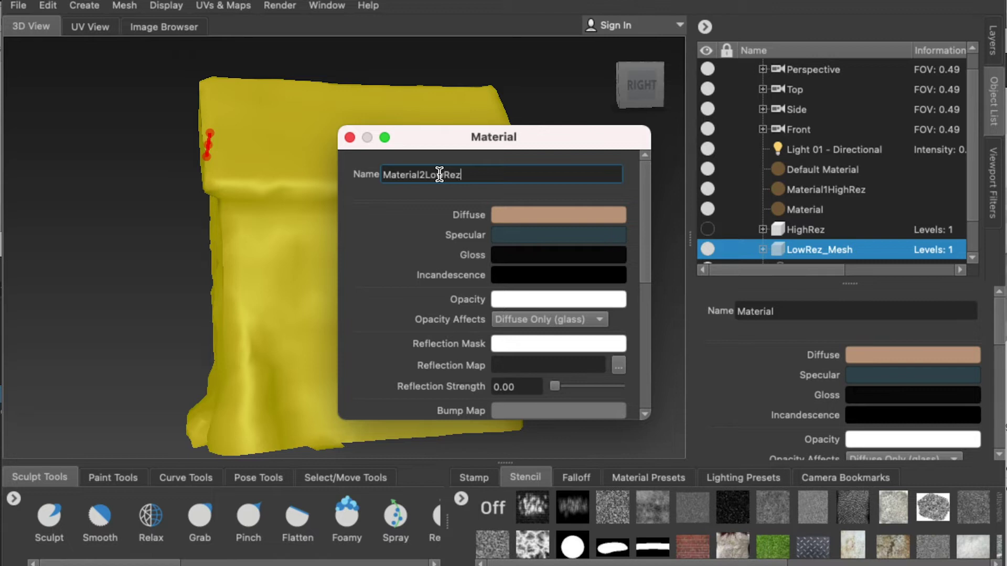
key(Return)
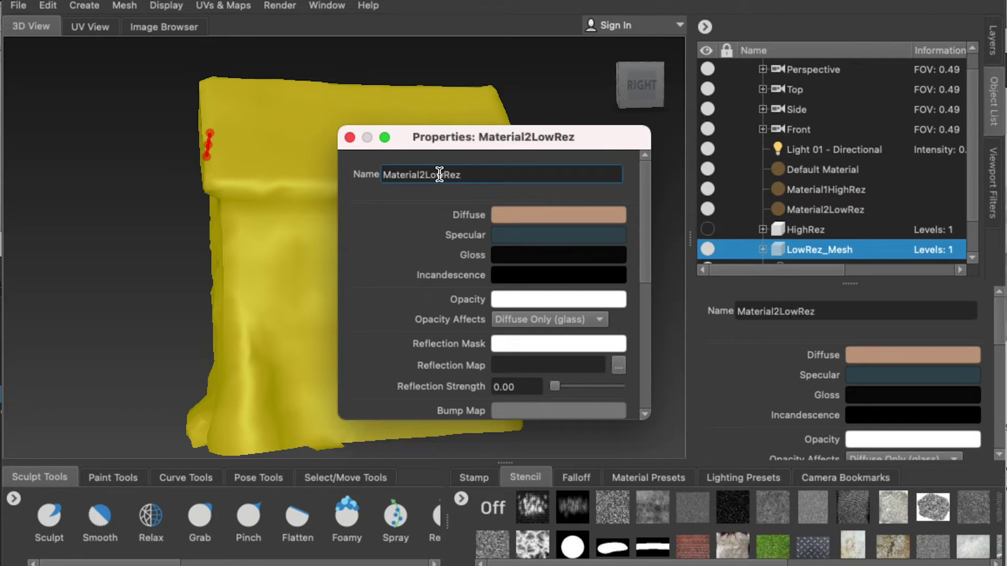
click(350, 138)
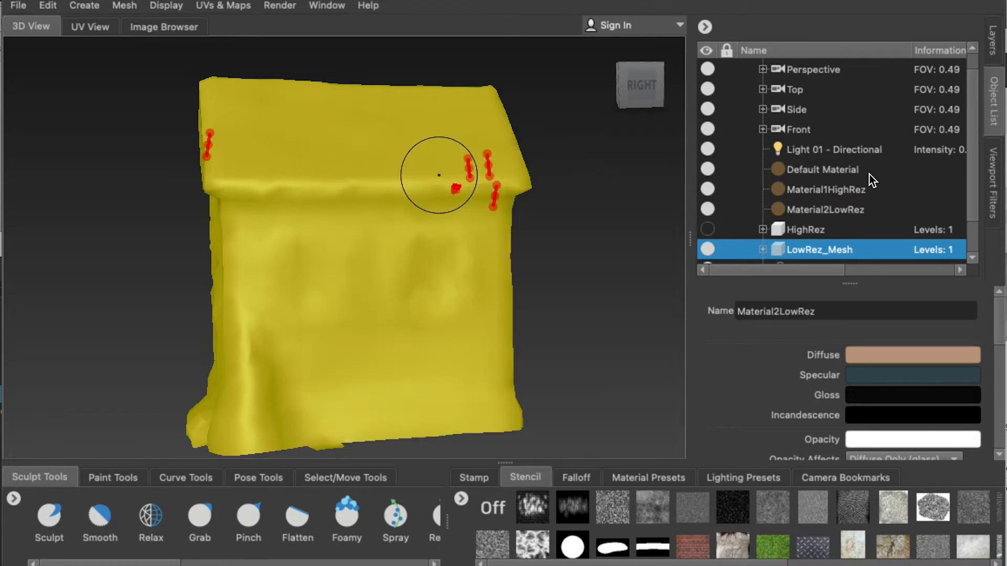
Check Material2LowRez and the LowRez_Mesh properties and paint layers to verify the material assignment
click(835, 210)
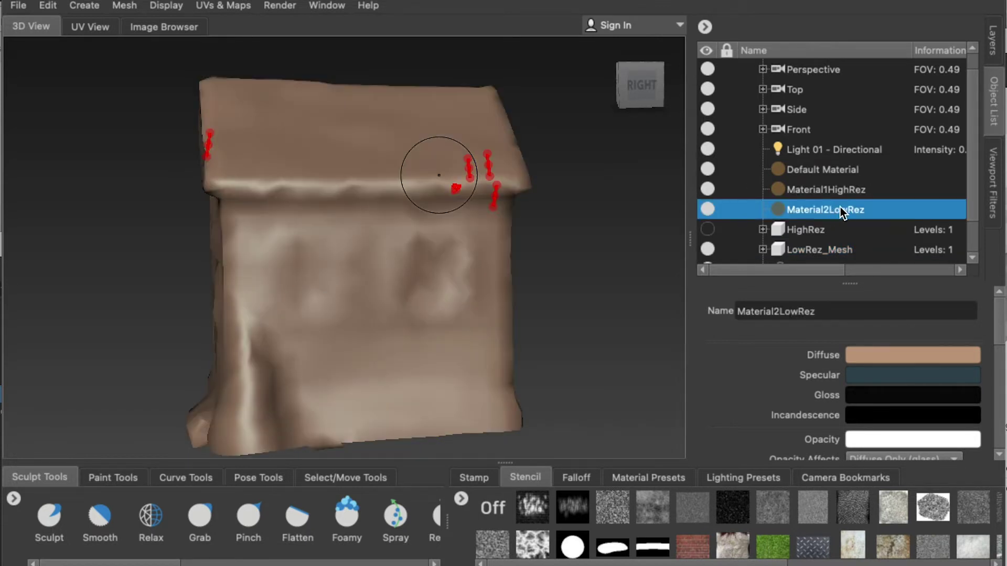
click(824, 251)
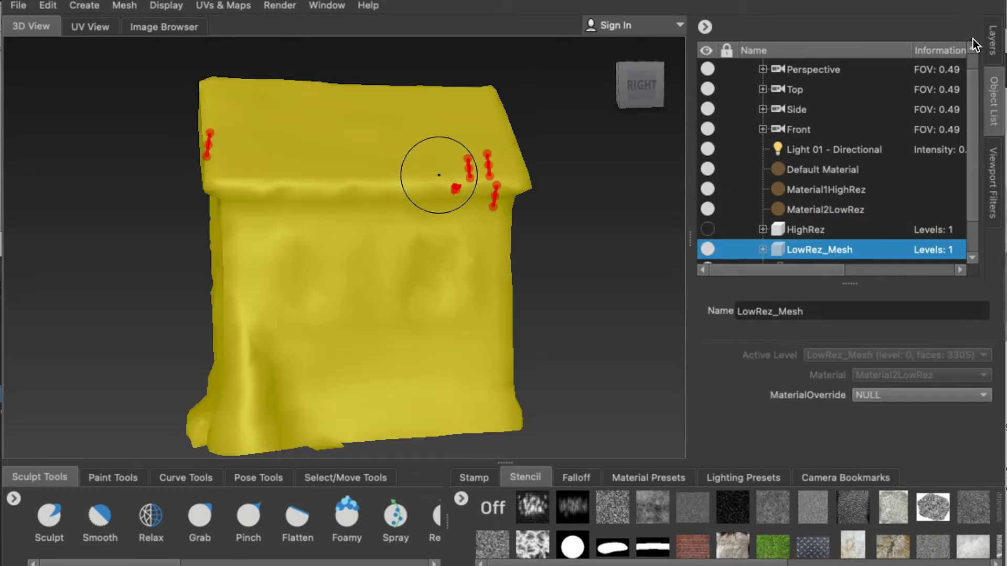
click(993, 46)
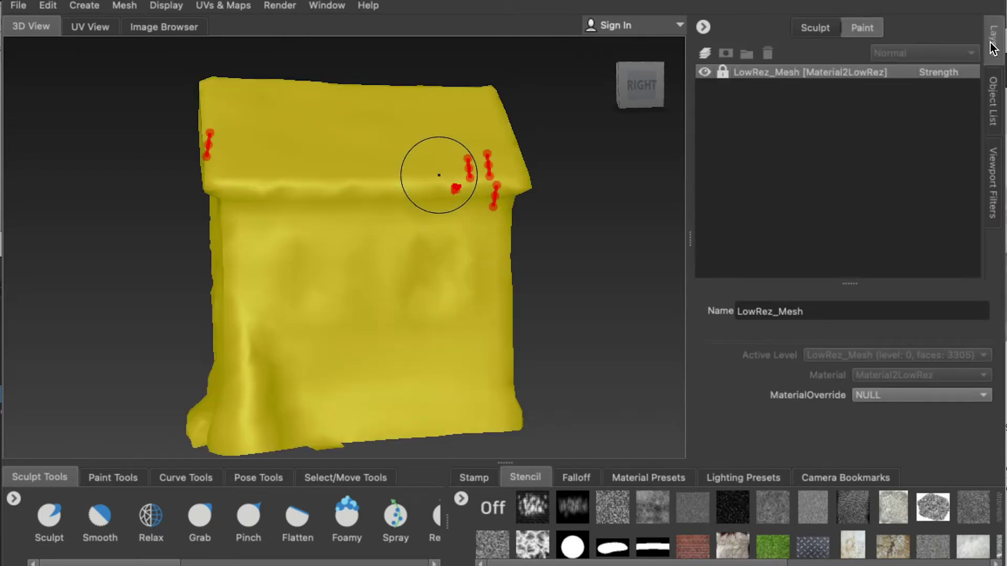
click(994, 100)
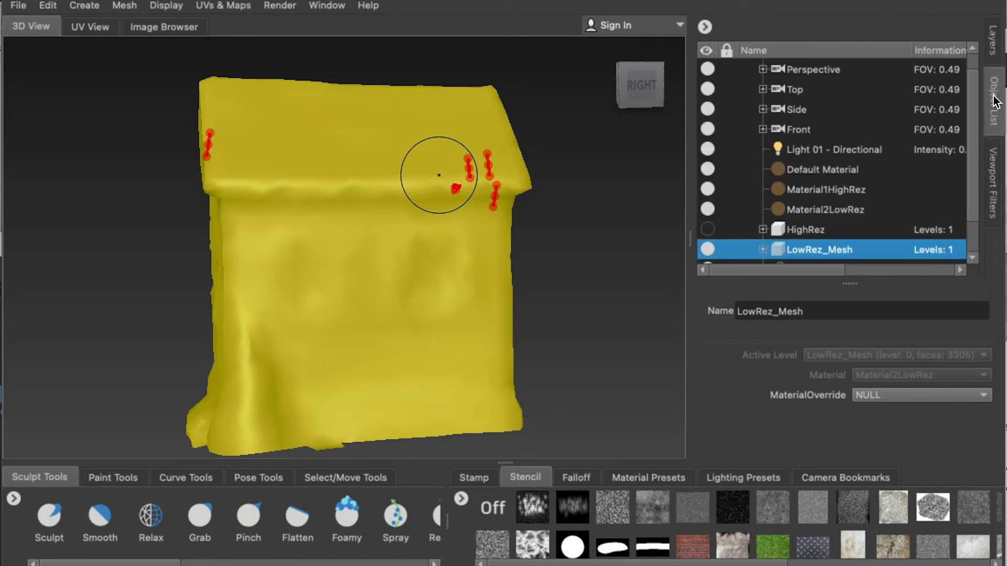
Show the HighRez mesh, hide LowRez_Mesh, and make HighRez the selected object
click(813, 230)
click(708, 231)
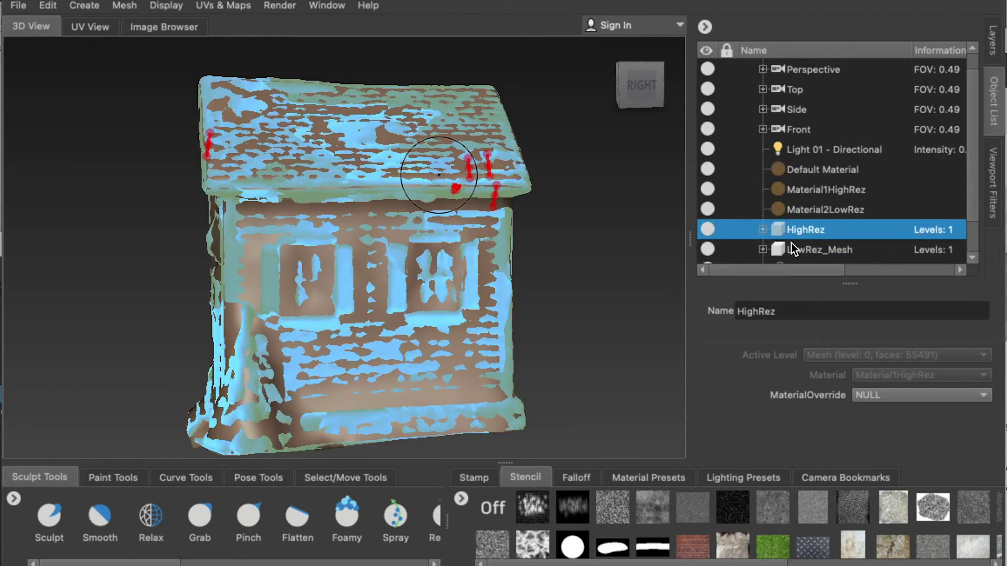
click(793, 249)
click(708, 250)
click(819, 232)
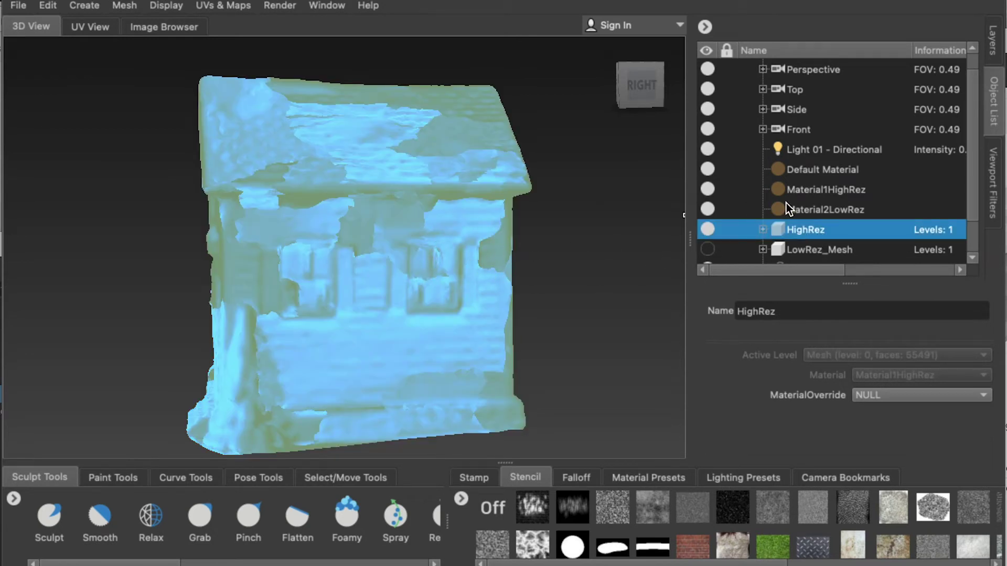
right_click(383, 249)
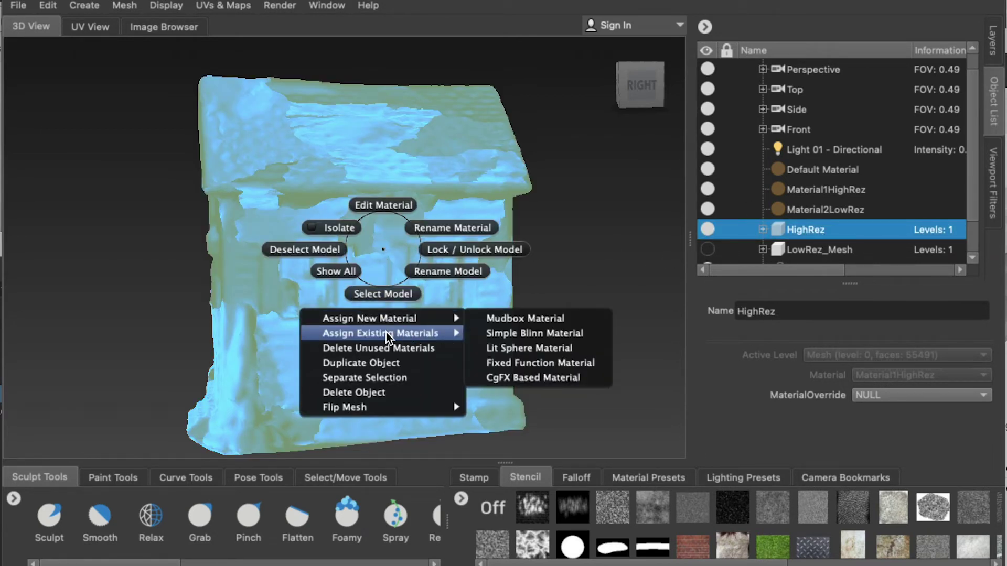
mouse_move(427, 333)
click(530, 348)
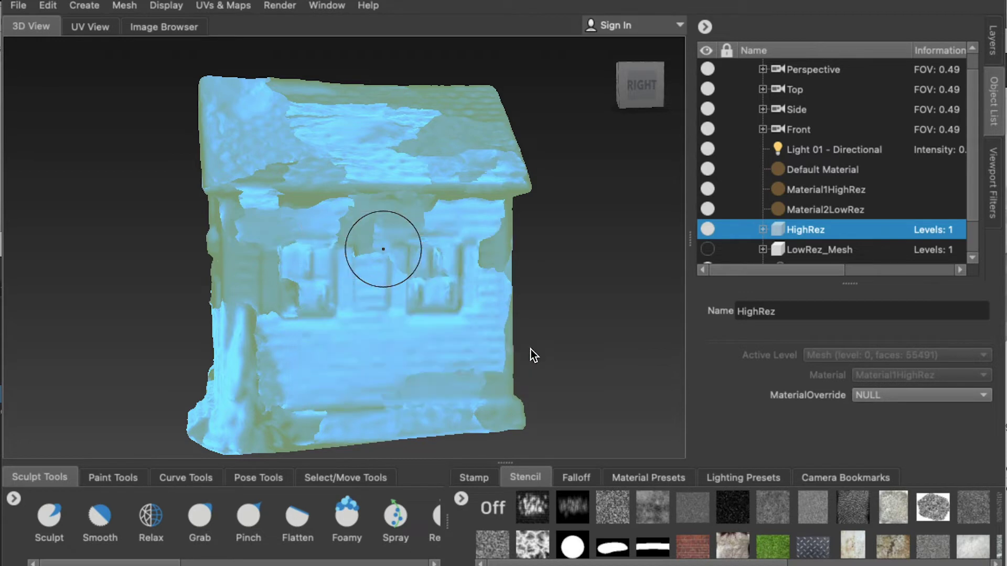
Select LowRez_Mesh and create a new texture map extraction operation with Normal Map as the map to generate
click(829, 250)
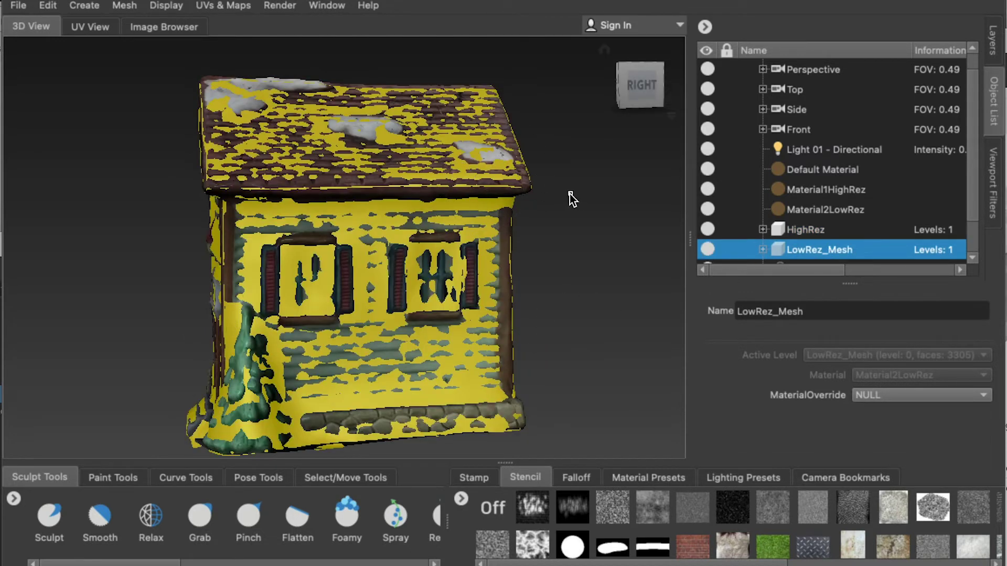
click(225, 5)
mouse_move(258, 153)
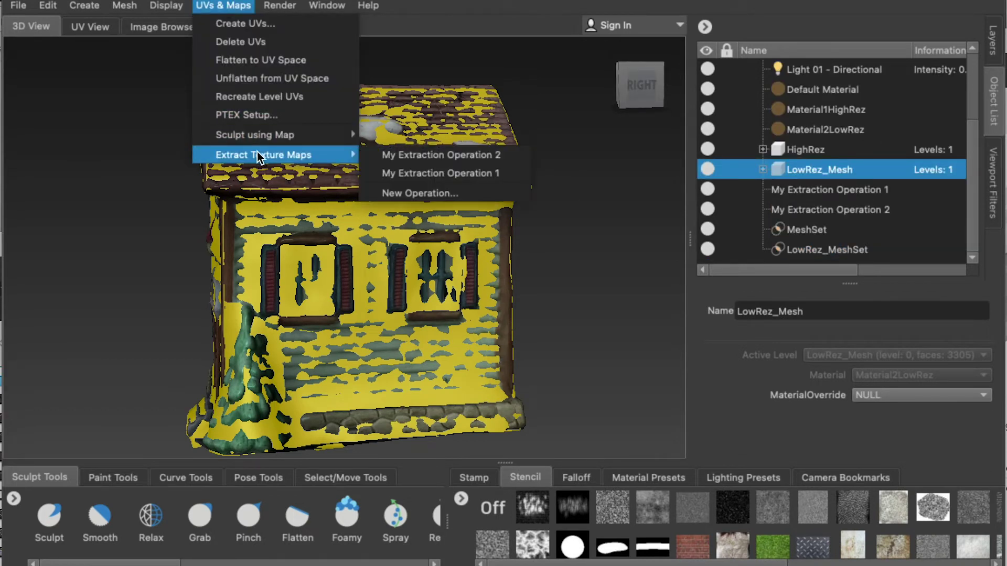
click(446, 193)
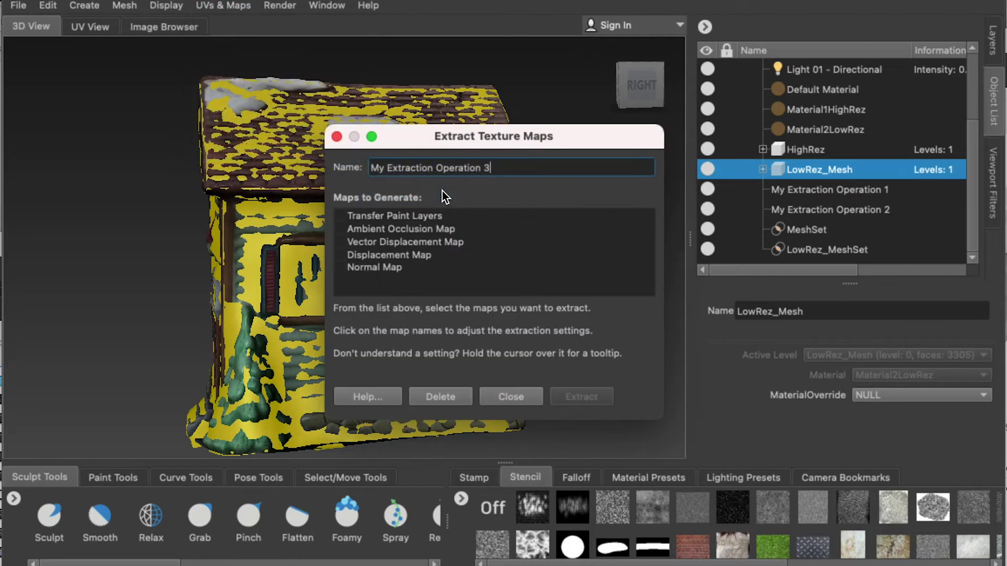
click(380, 268)
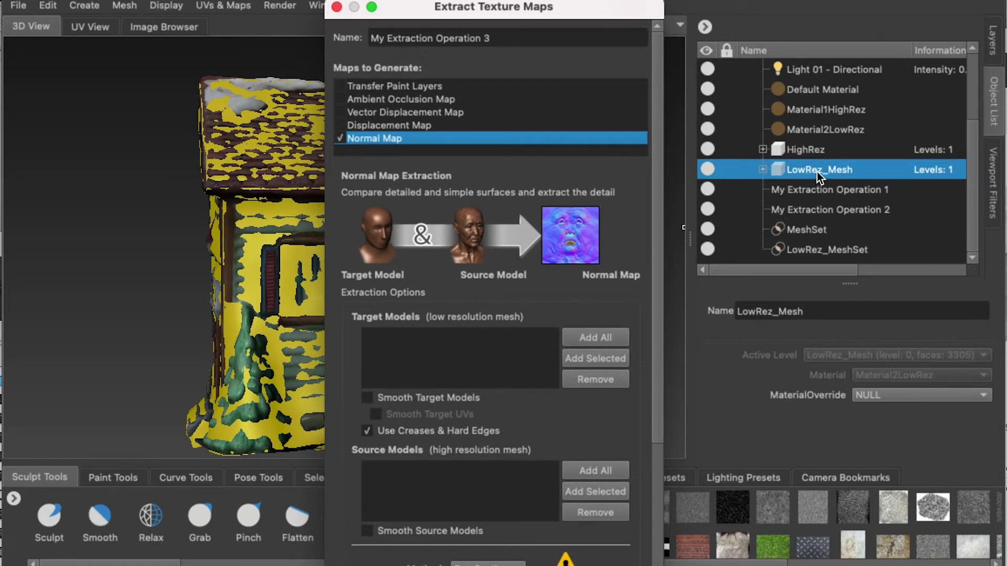
Add LowRez_Mesh as the target model and HighRez as the source model of the normal map extraction
click(593, 361)
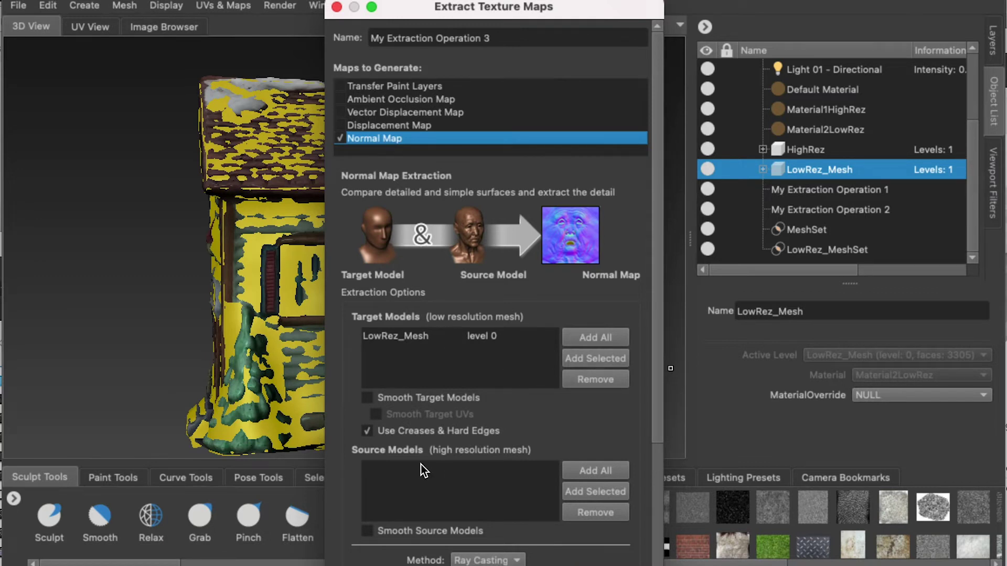
click(808, 151)
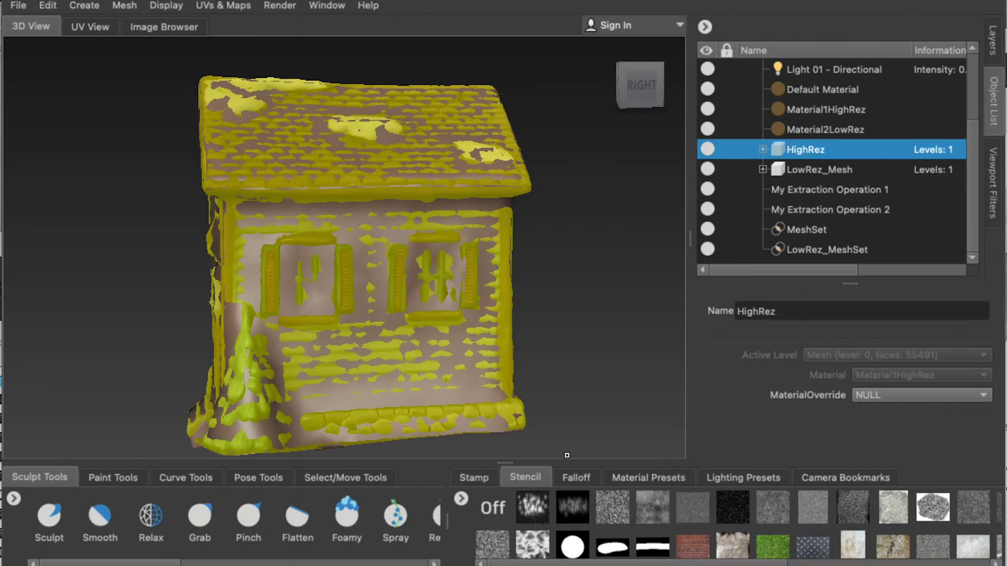
click(592, 491)
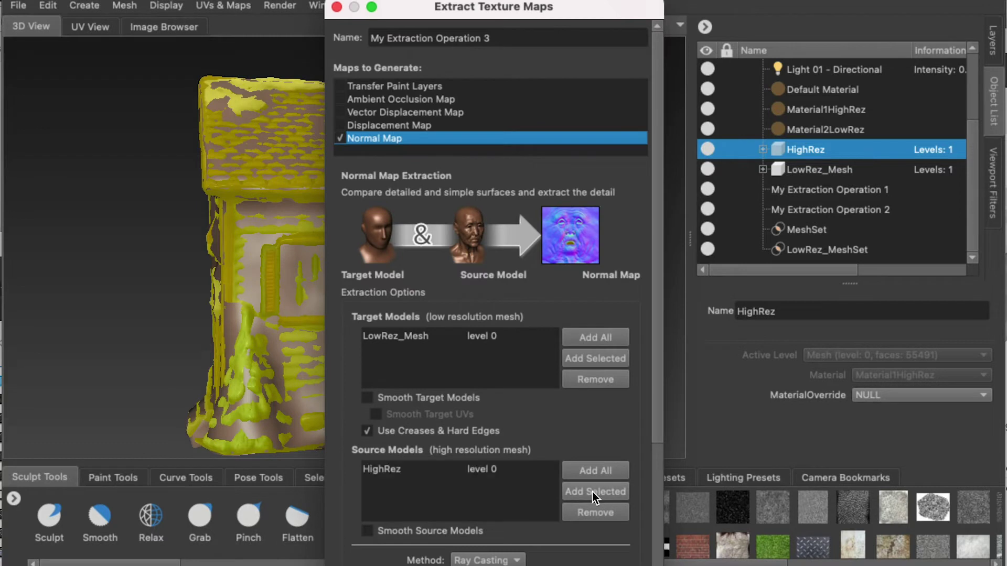
Keep Ray Casting as the extraction method and set the image size to 4096x4096, checking it against Original AO.jpg's dimensions
scroll(654, 383, down, 10)
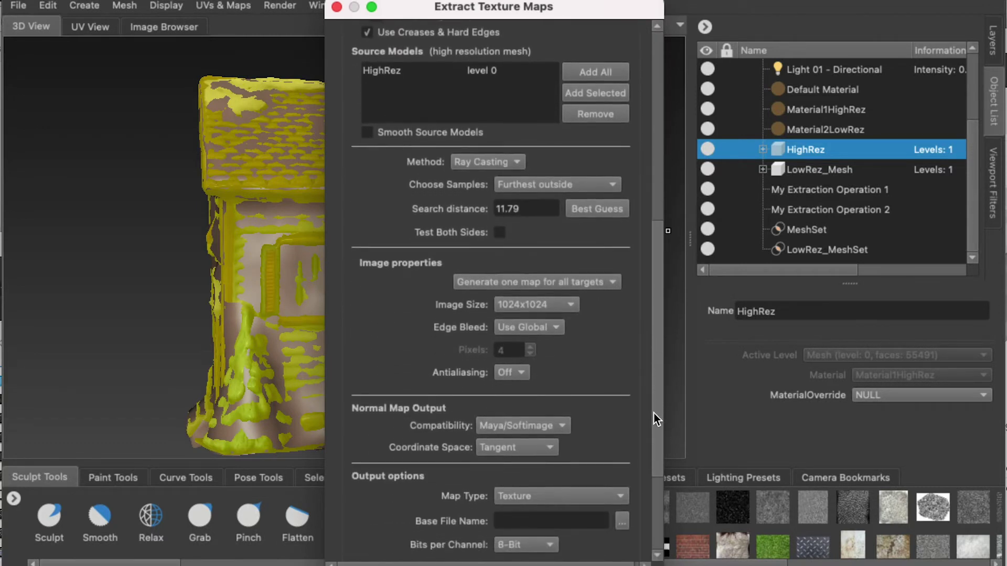
click(471, 165)
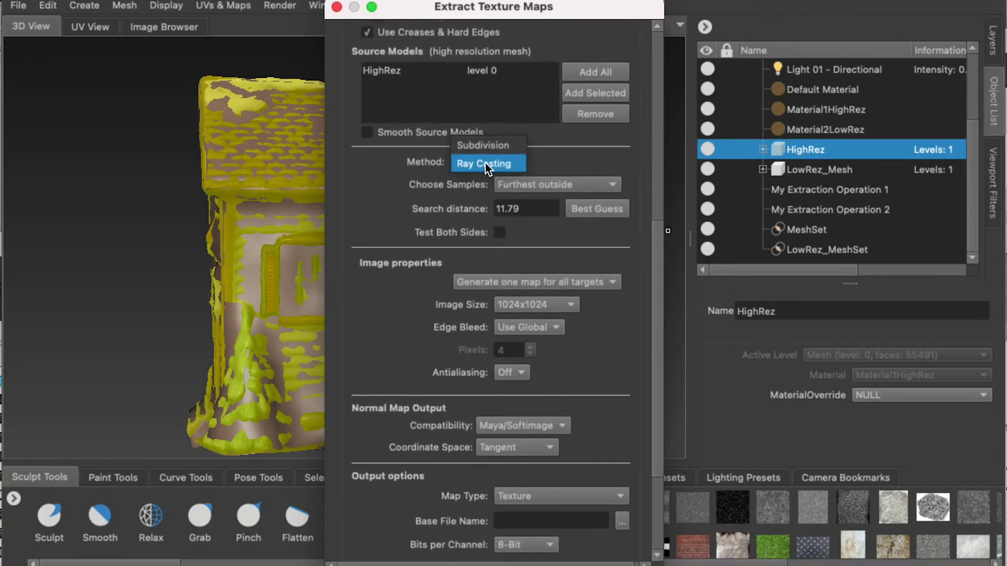
click(486, 163)
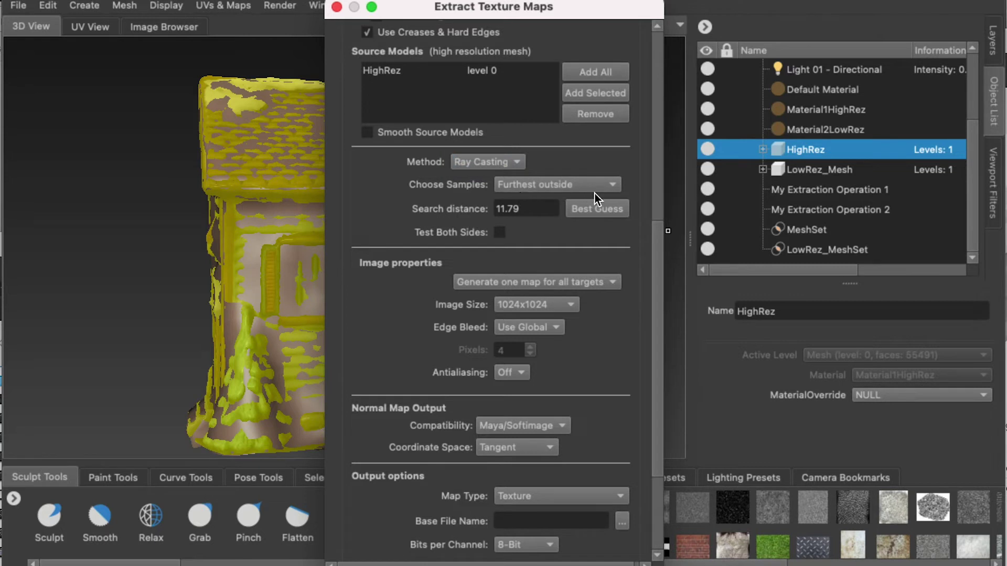
scroll(547, 168, down, 3)
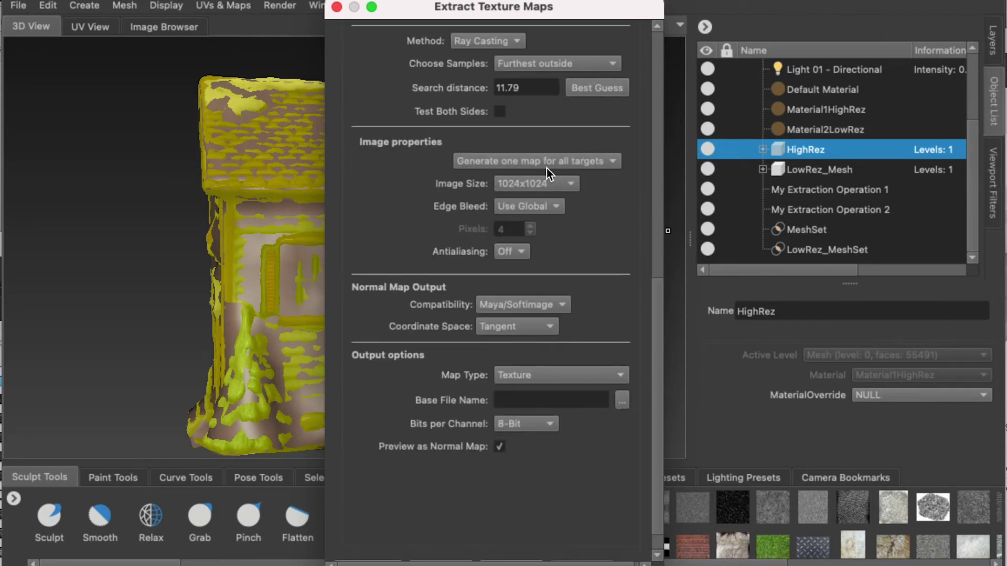
click(546, 183)
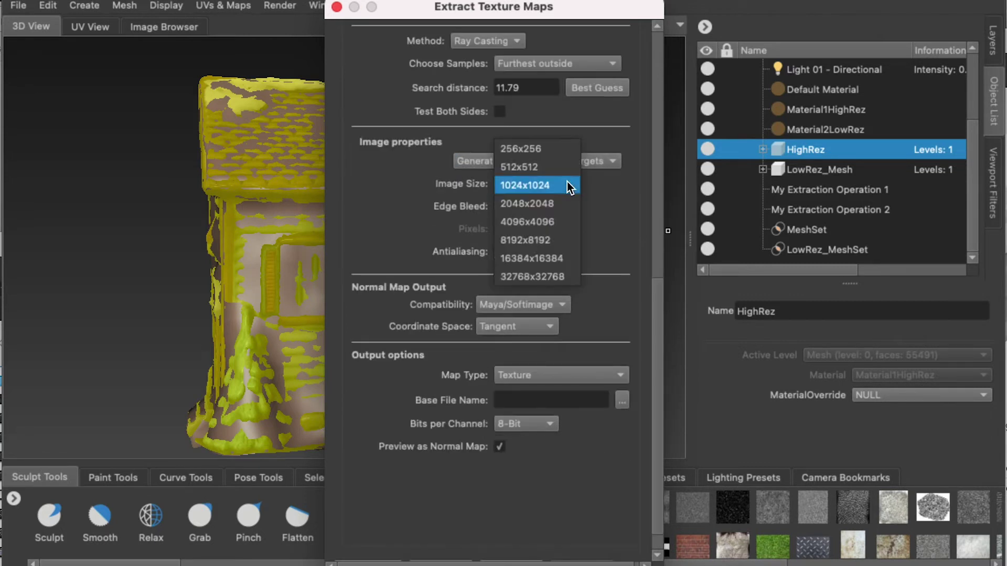
click(546, 226)
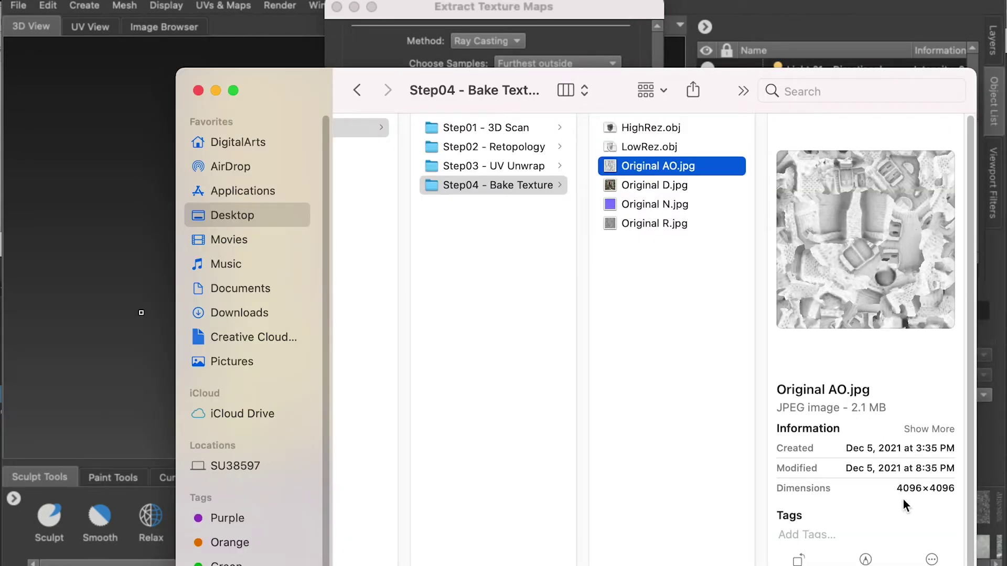
click(544, 15)
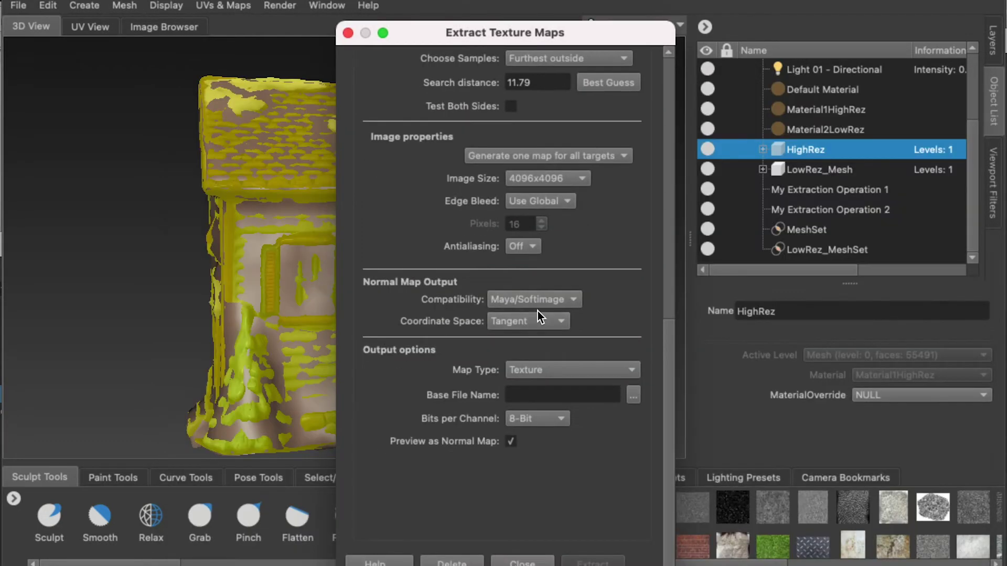
Use Maya/Softimage compatibility and the Tangent coordinate space for the normal map output
click(540, 302)
click(548, 303)
click(518, 322)
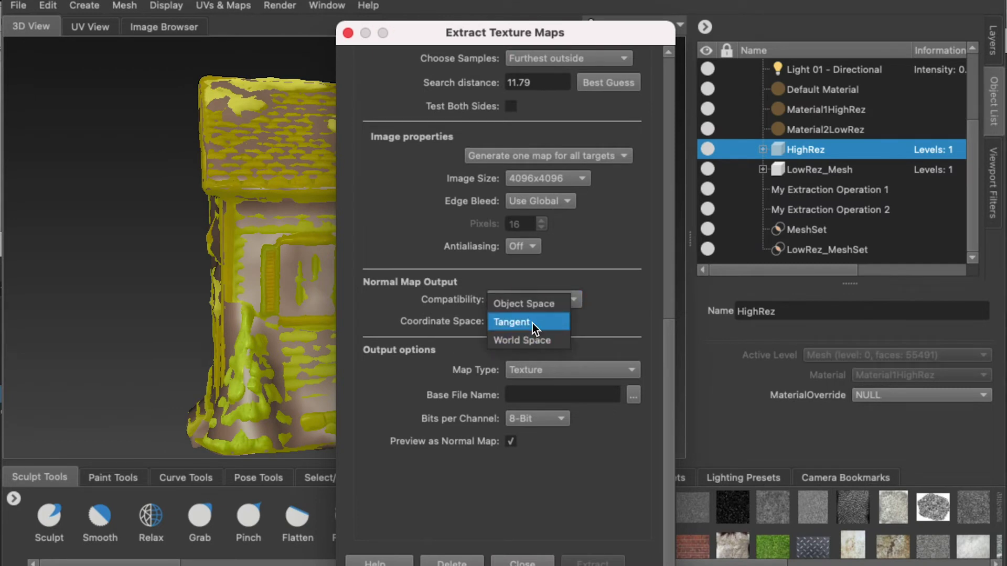
click(533, 323)
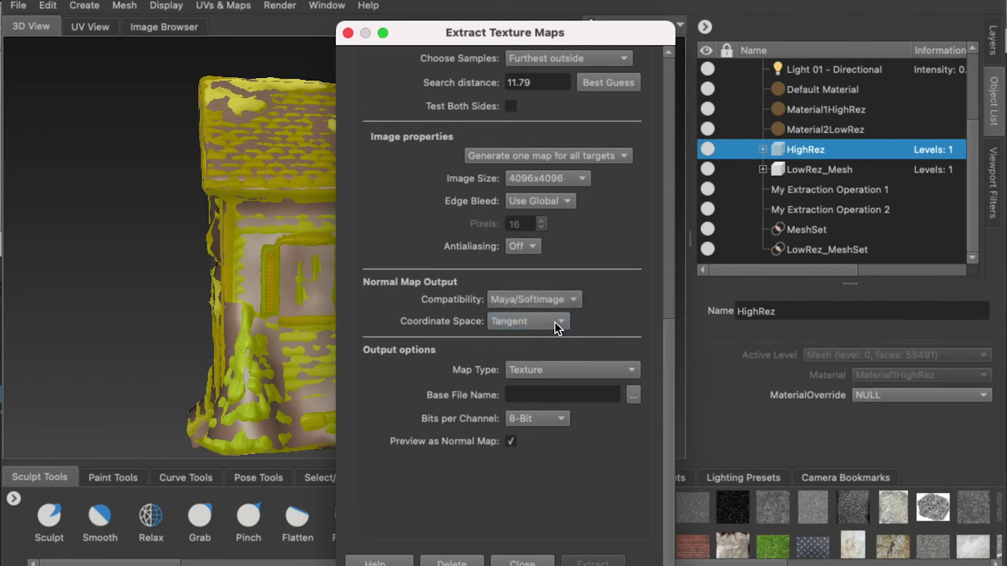
Set the output file to Export N as JPG 8 bit RGB in the Step04 - Bake Texture folder and extract the normal map
click(634, 395)
text(N)
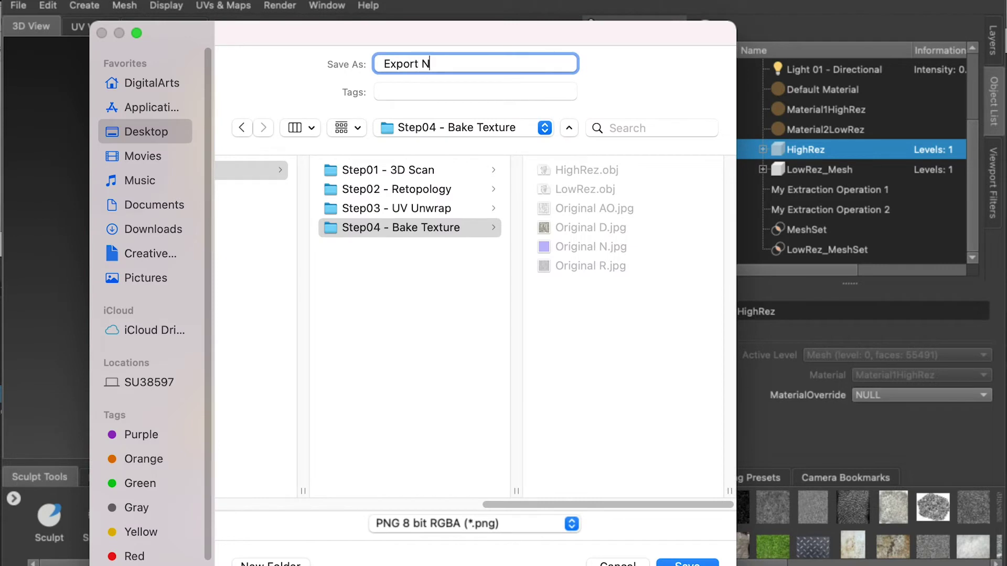
click(439, 517)
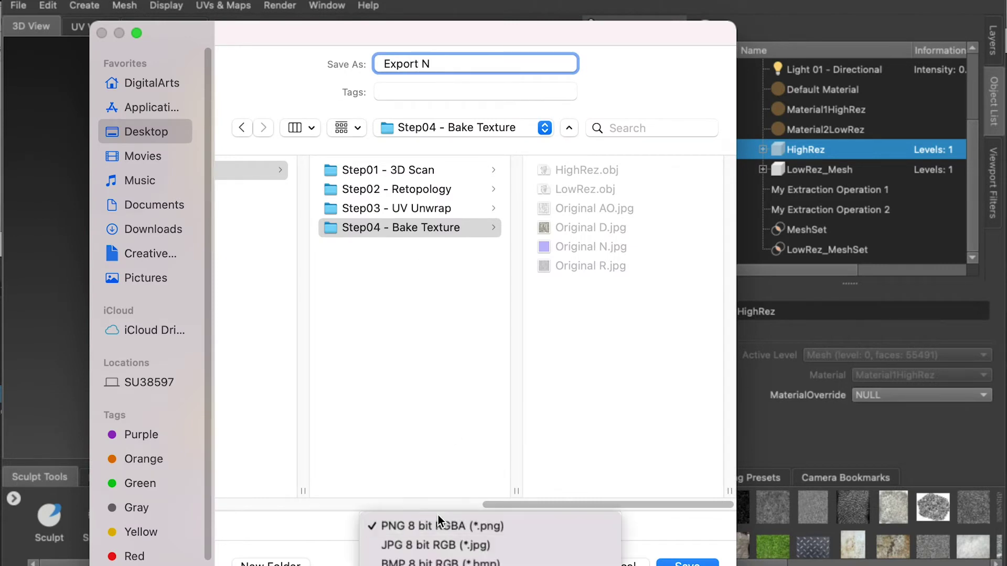
click(423, 543)
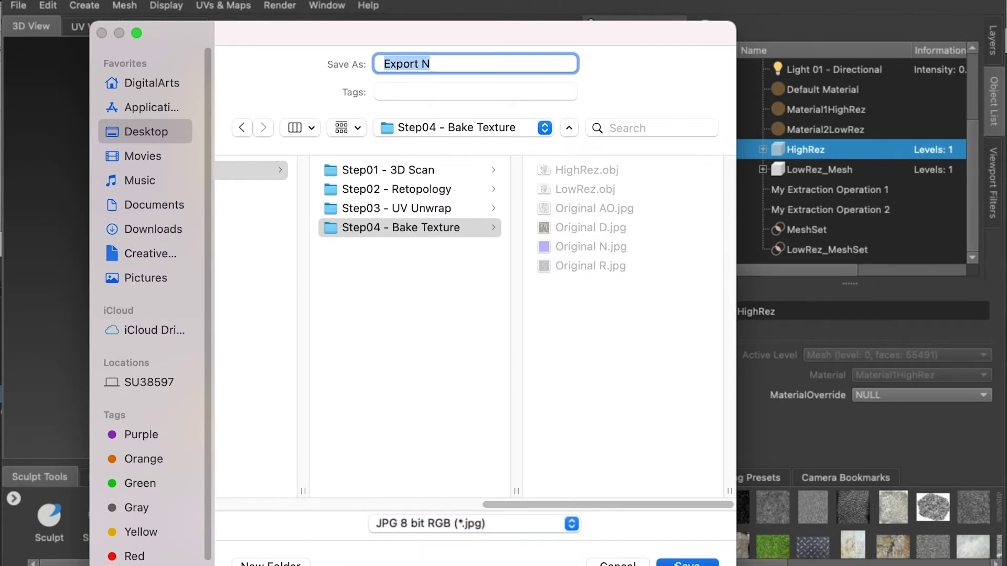
click(676, 563)
click(590, 562)
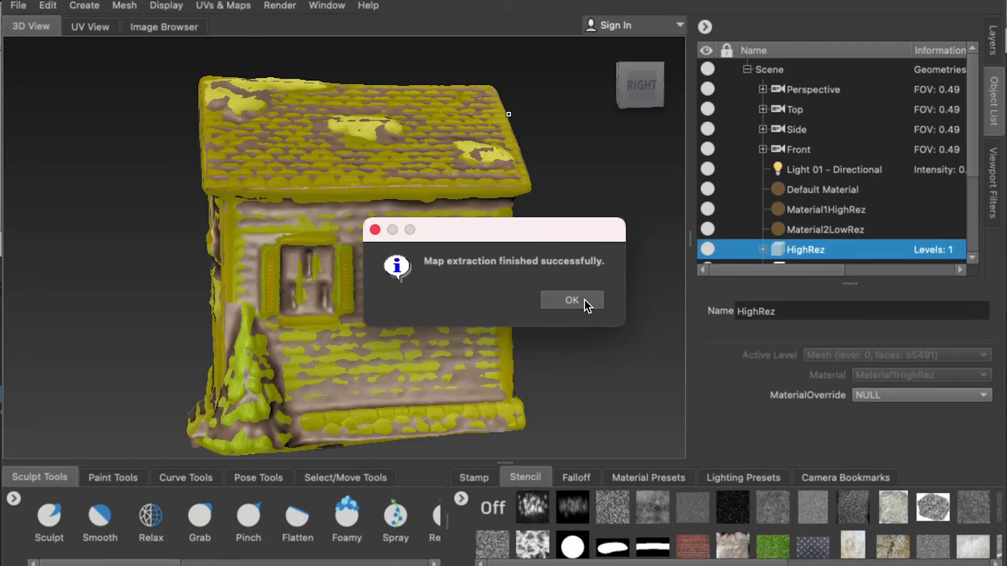
click(584, 300)
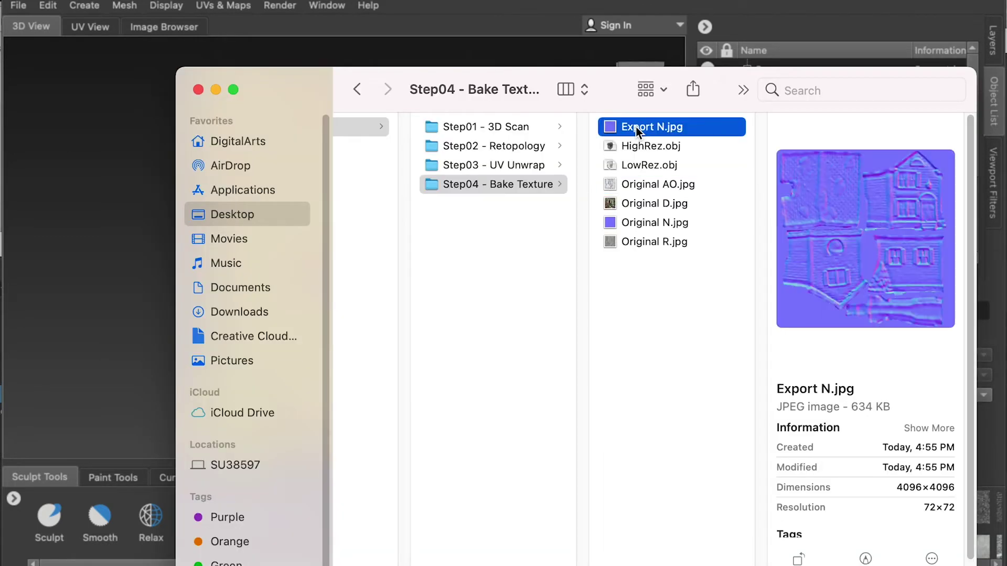
Preview the baked normal map Export N.jpg in Finder and return to the Mudbox scene
key(space)
key(space)
click(822, 216)
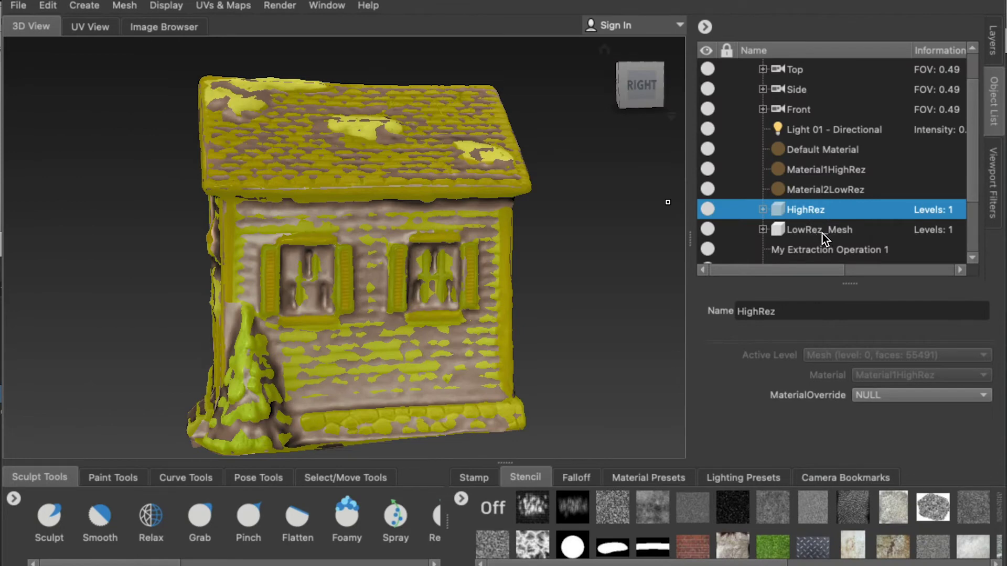
Create a new texture map extraction operation with Transfer Paint Layers as the map to generate
click(224, 6)
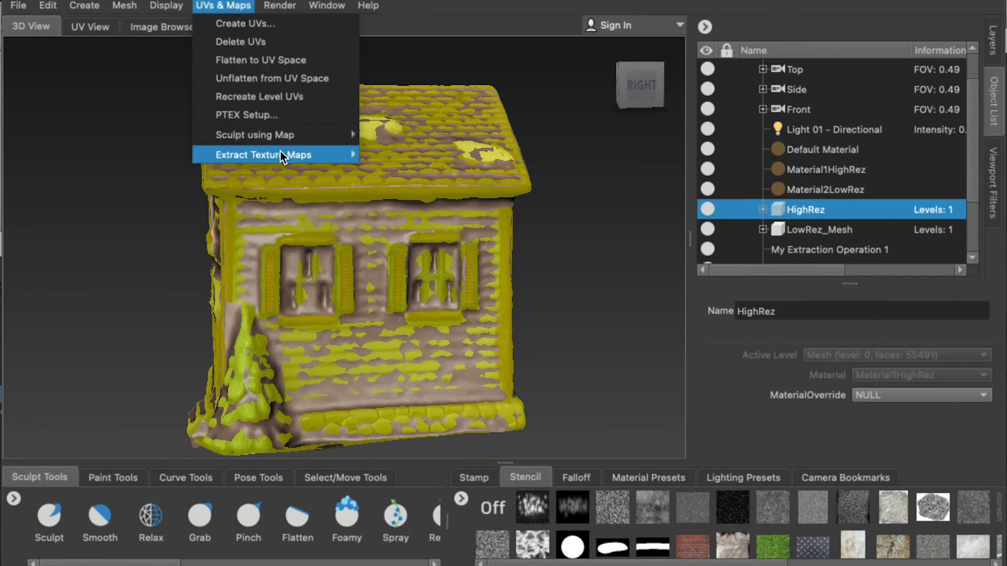
mouse_move(325, 153)
click(451, 230)
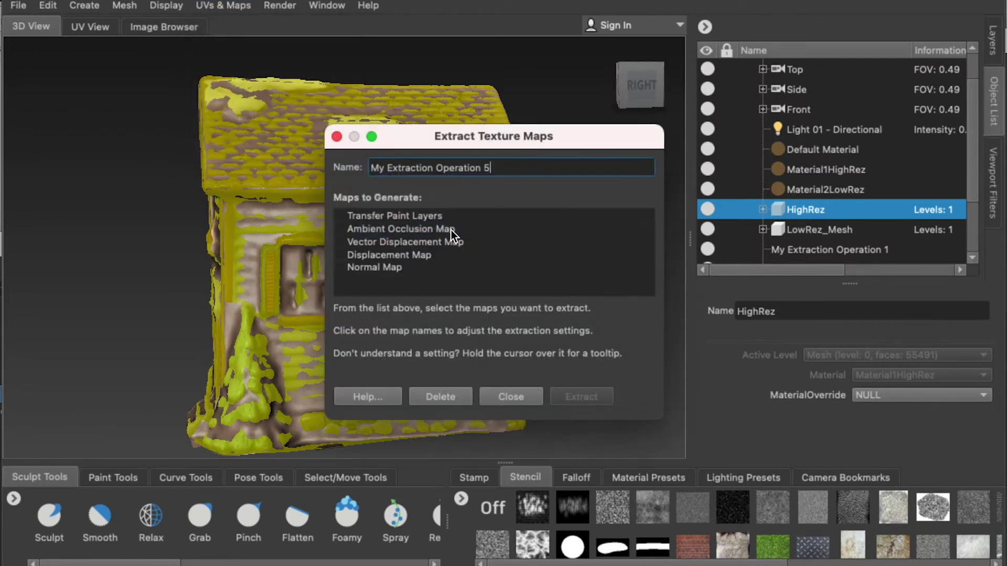
click(404, 218)
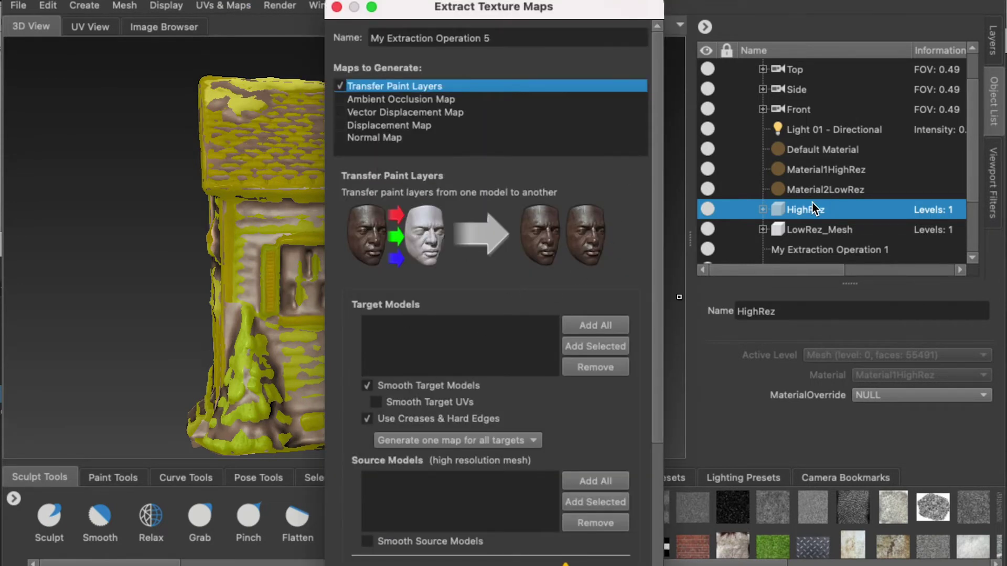
Add LowRez_Mesh as the target model with Smooth Target Models off, and add HighRez as the source model
click(807, 231)
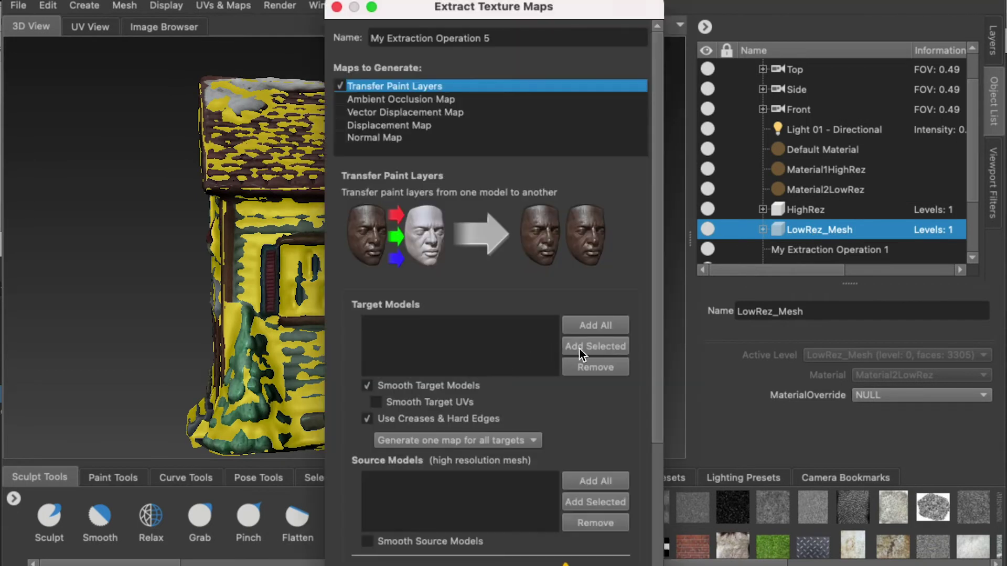
click(580, 347)
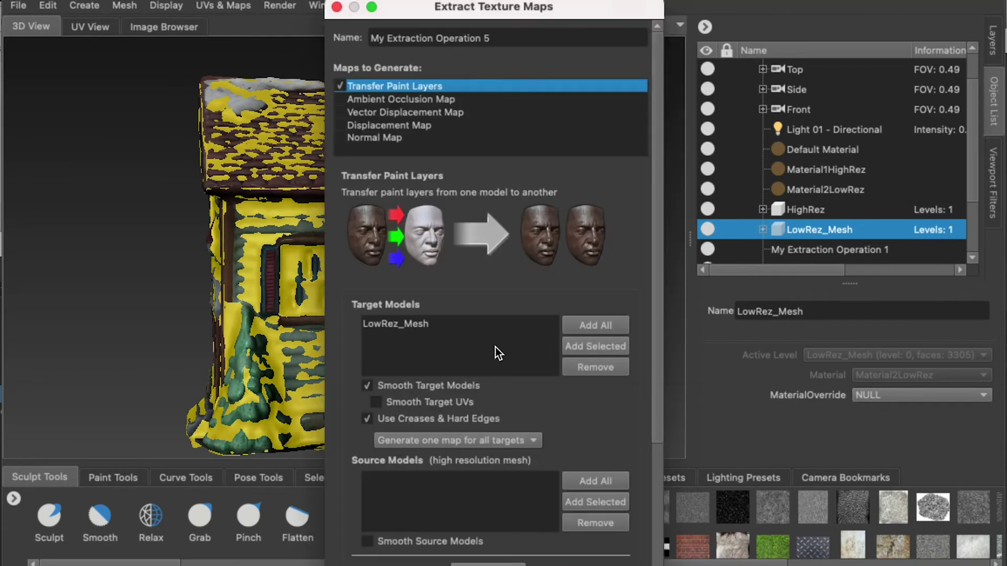
click(368, 387)
drag(656, 395, 650, 519)
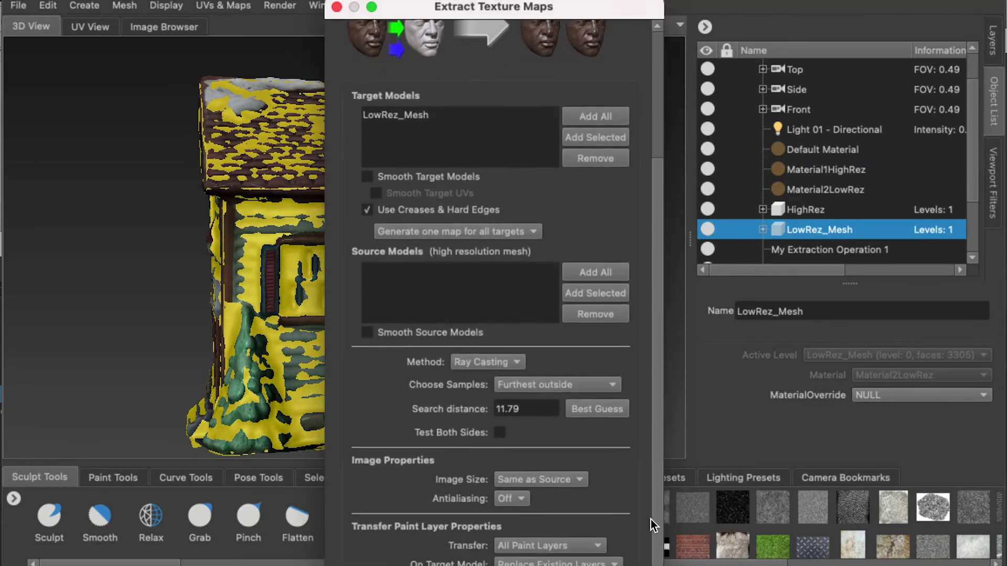
click(805, 212)
click(587, 293)
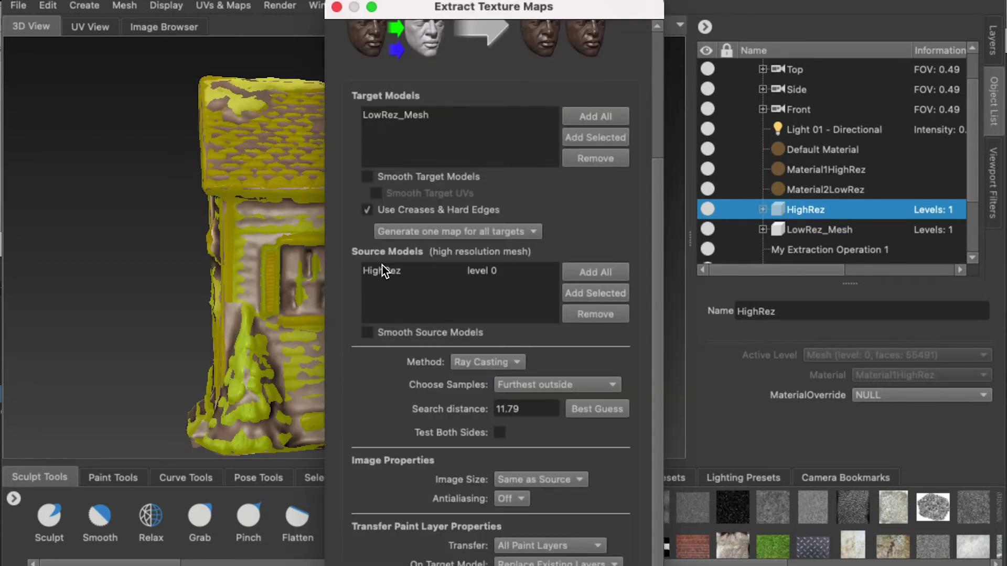
Transfer the paint layers by Ray Casting, with the target model option set to Add to Existing Layers
drag(657, 335, 657, 464)
click(488, 230)
click(497, 232)
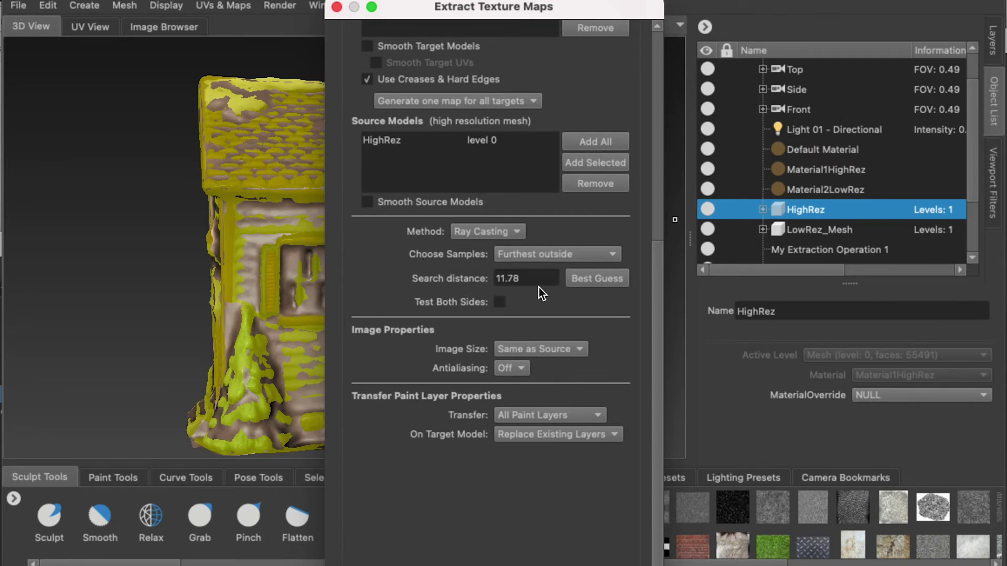
drag(658, 241, 654, 319)
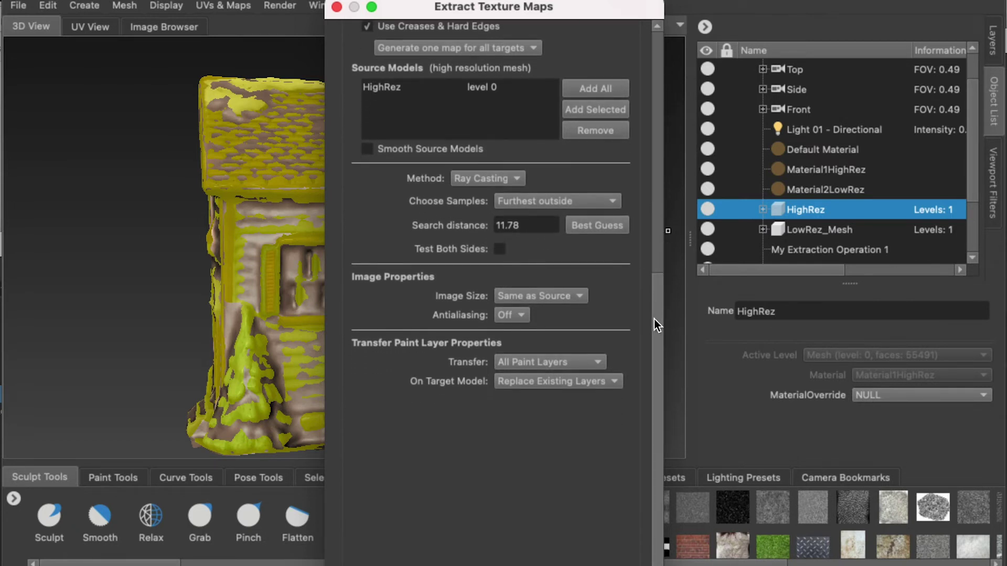
click(552, 388)
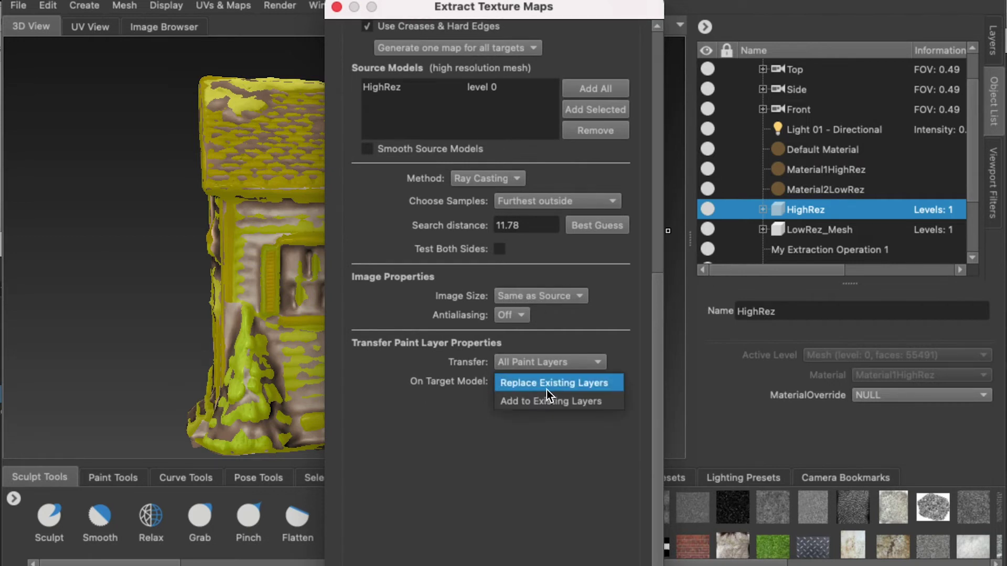
click(543, 400)
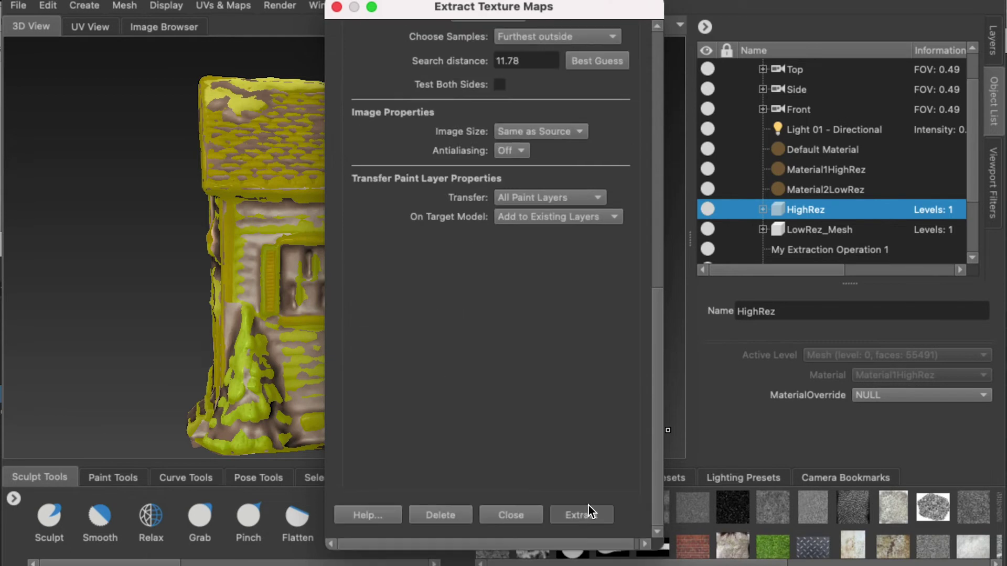
click(588, 506)
Hide the HighRez mesh and select Material2LowRez to inspect the transferred texture on LowRez_Mesh
click(707, 190)
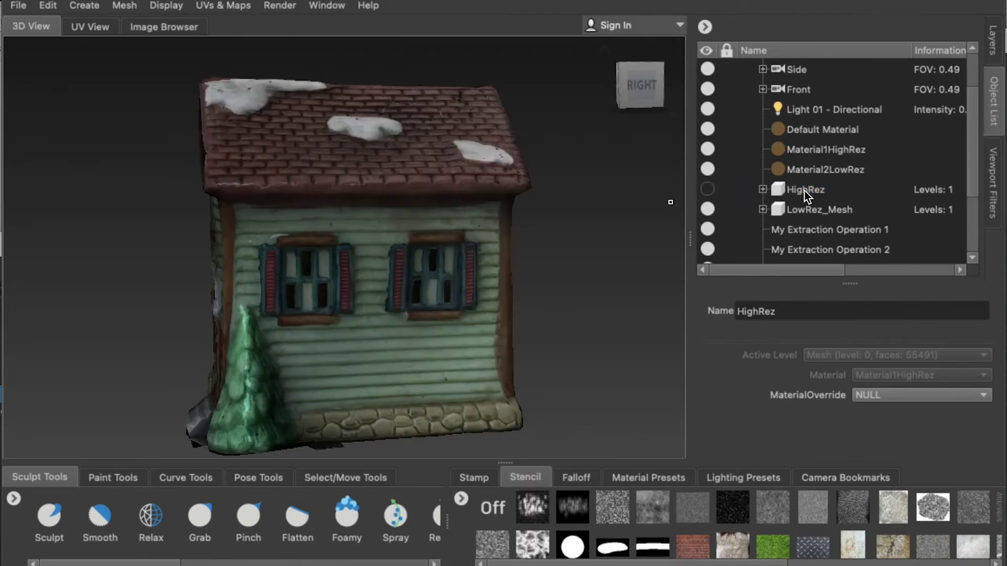
click(817, 211)
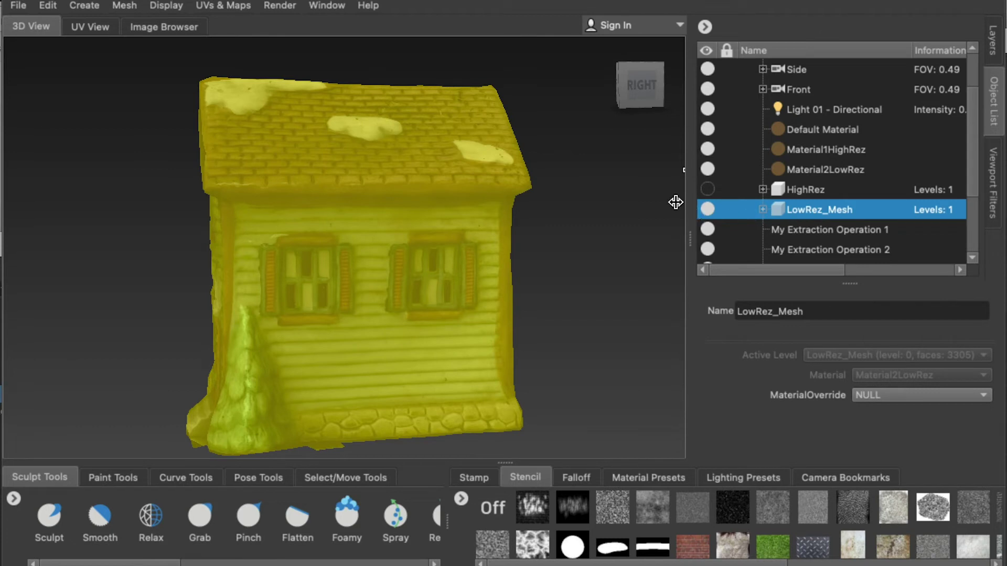
click(839, 172)
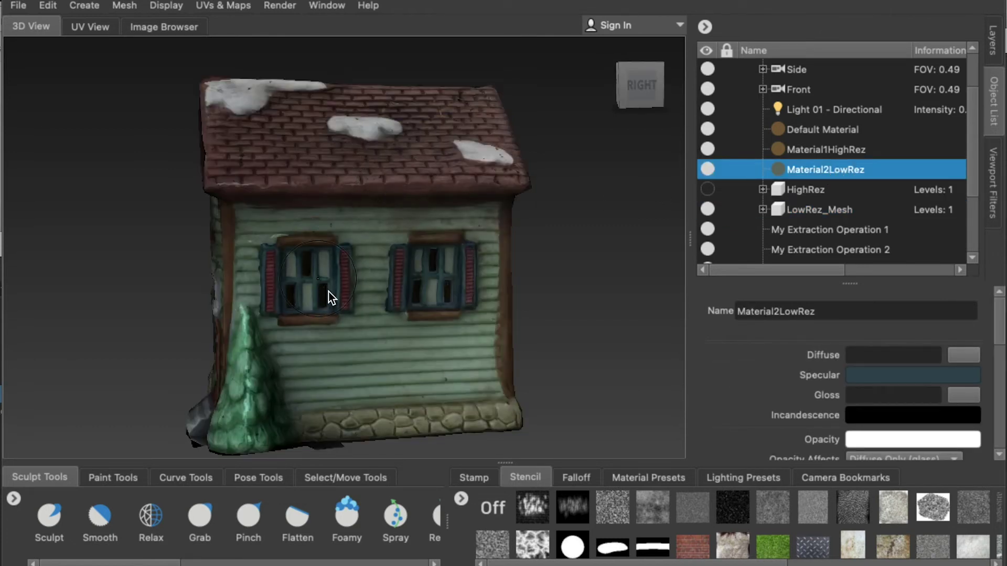
alt+drag(306, 295, 346, 265)
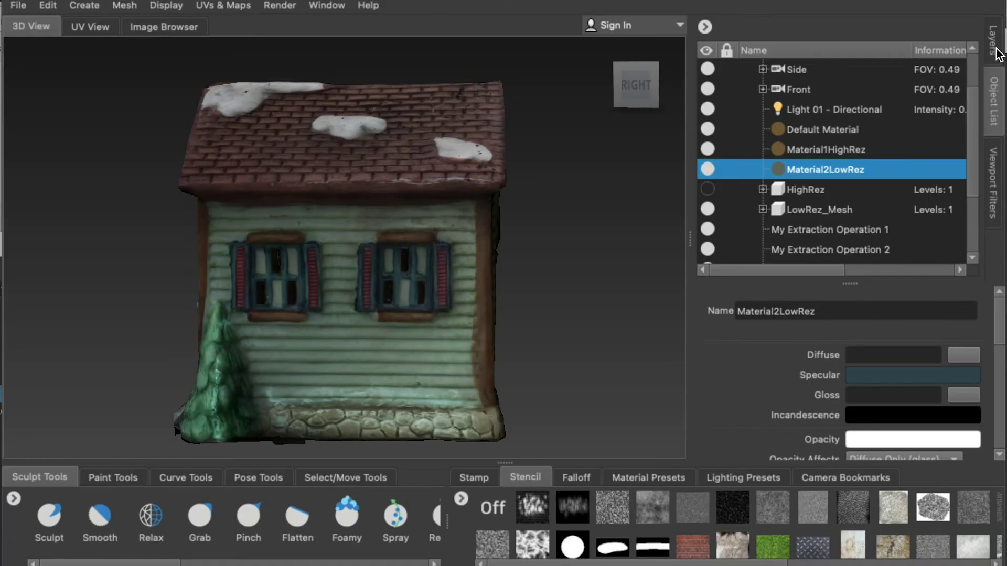
Toggle the visibility of diffuse Paint Layer 2 and Paint Layer 1 on Material2LowRez to check each one's effect on the house
click(996, 52)
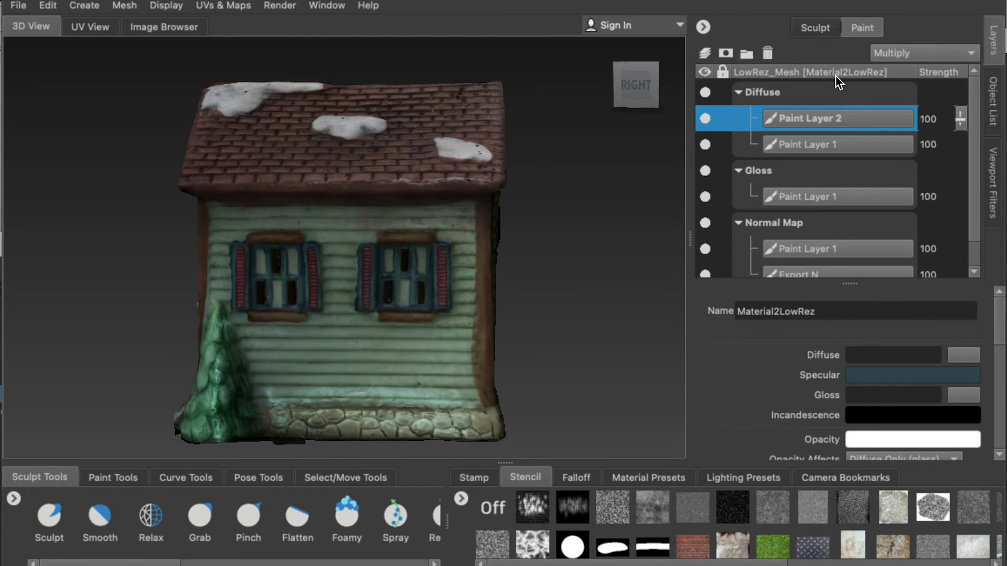
click(705, 119)
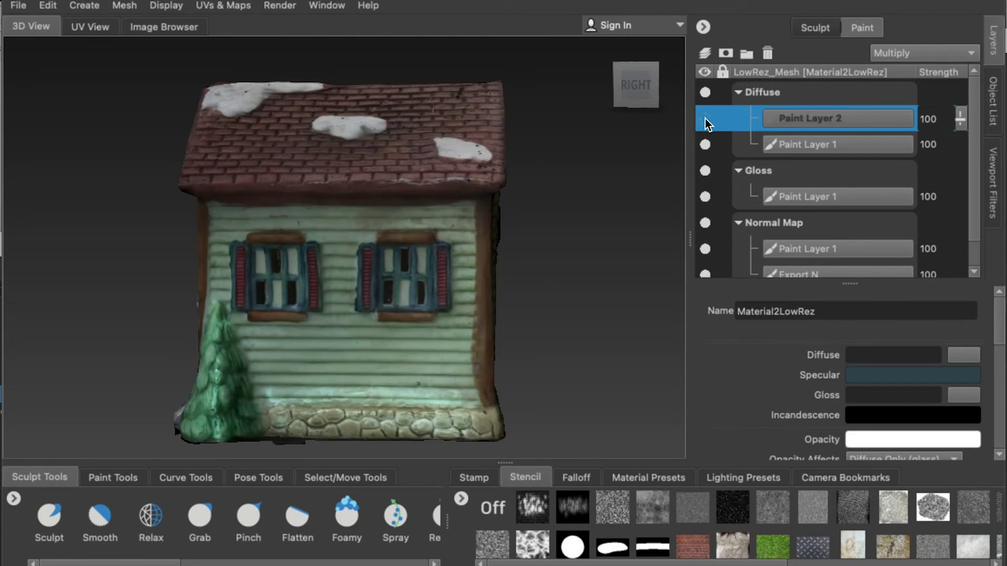
click(705, 118)
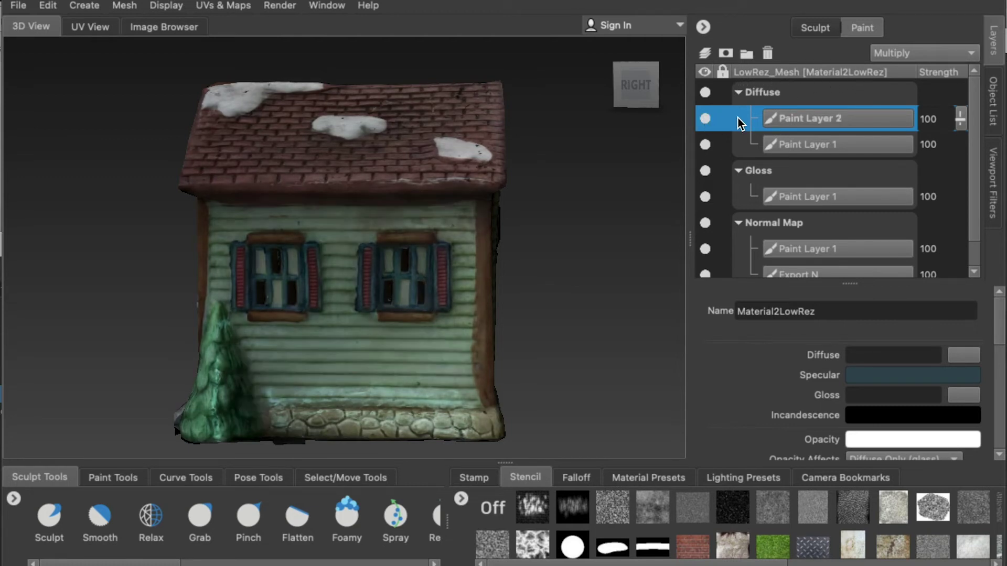
click(705, 119)
click(705, 144)
click(705, 144)
click(705, 144)
click(705, 144)
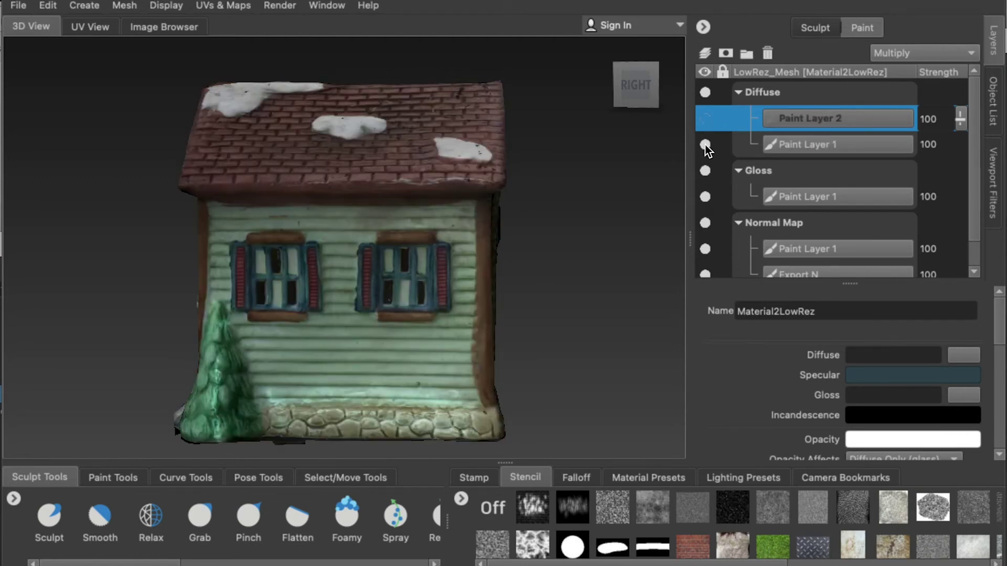
click(705, 144)
Toggle the gloss channel's Paint Layer 1 off and on to compare the shine on the low-resolution house
click(705, 197)
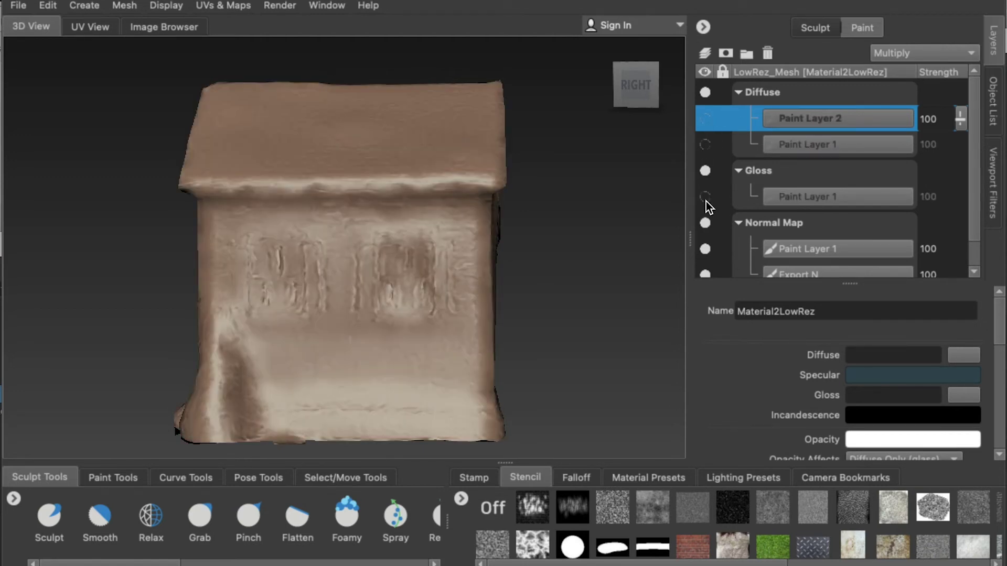
click(705, 196)
click(705, 197)
click(705, 196)
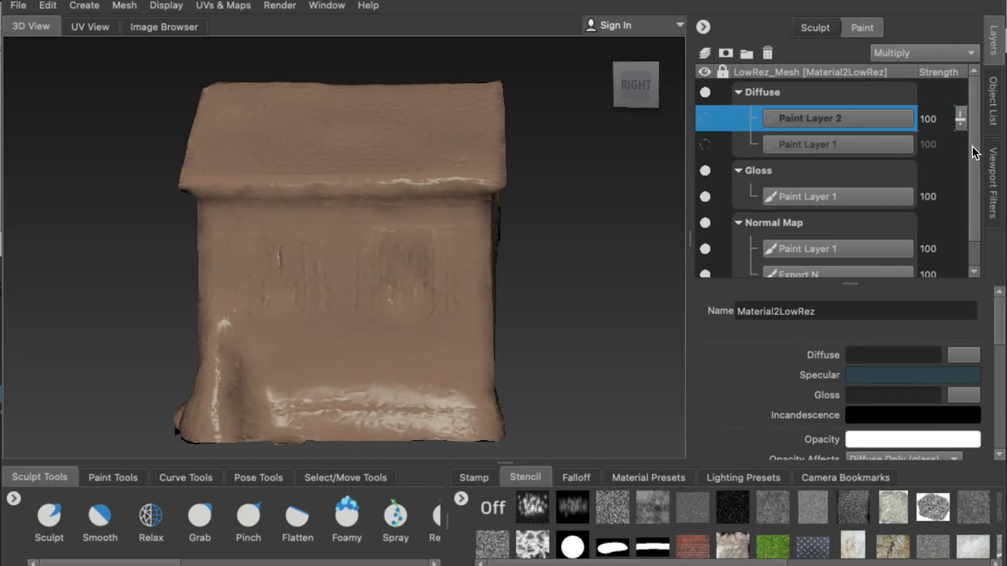
scroll(972, 146, down, 1)
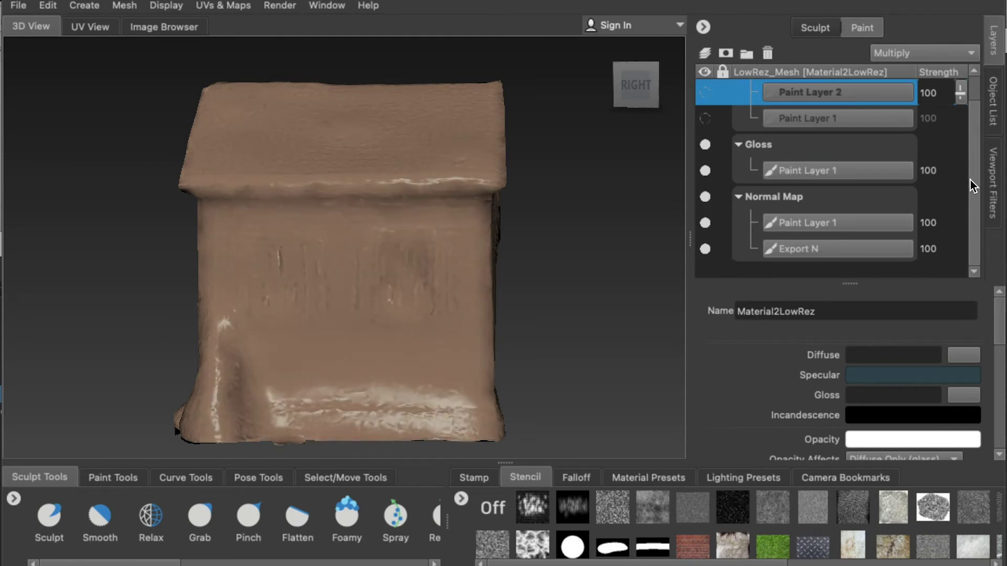
click(705, 170)
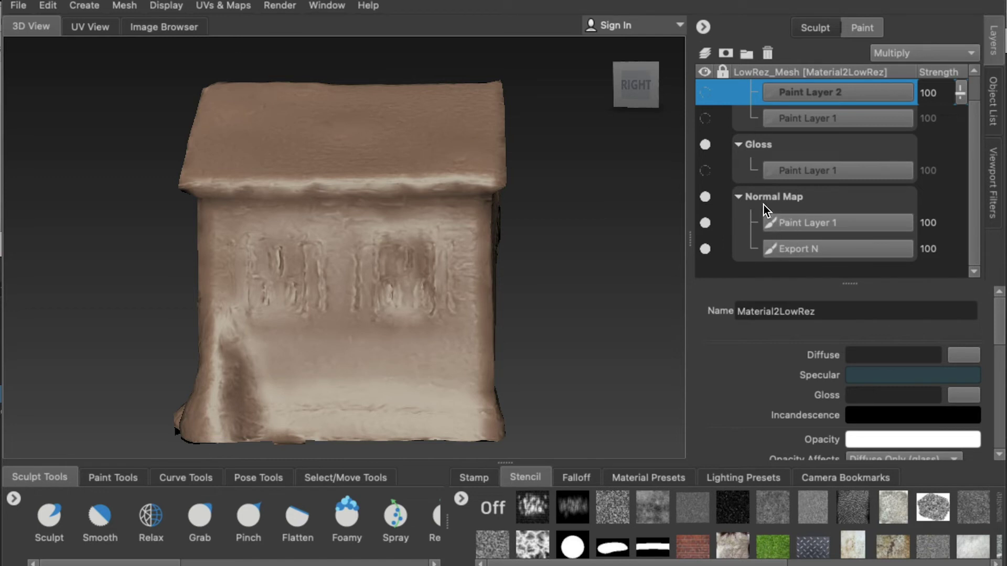
Hide Paint Layer 1 in the Normal Map channel and show the gloss layer and both diffuse layers again
click(705, 223)
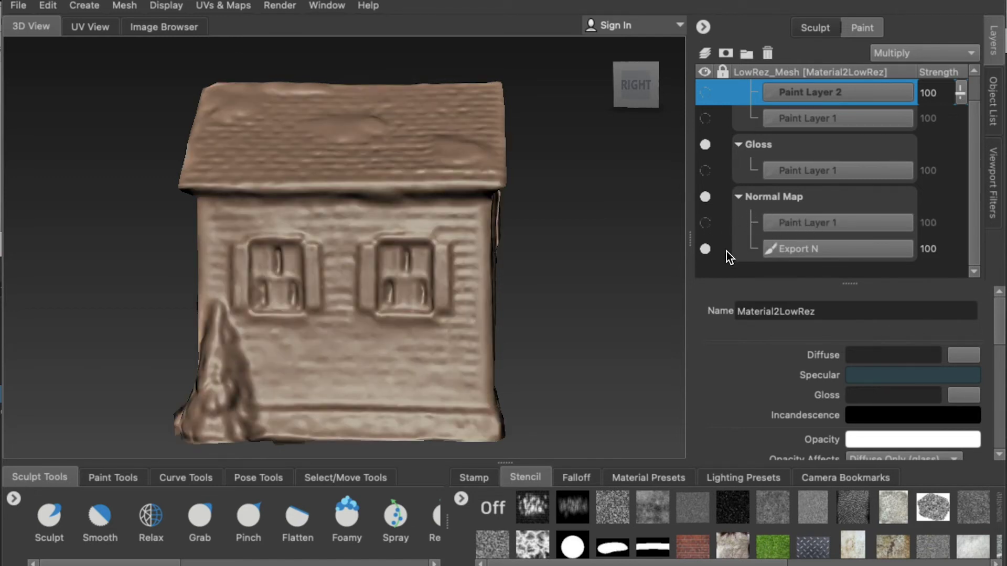
click(708, 171)
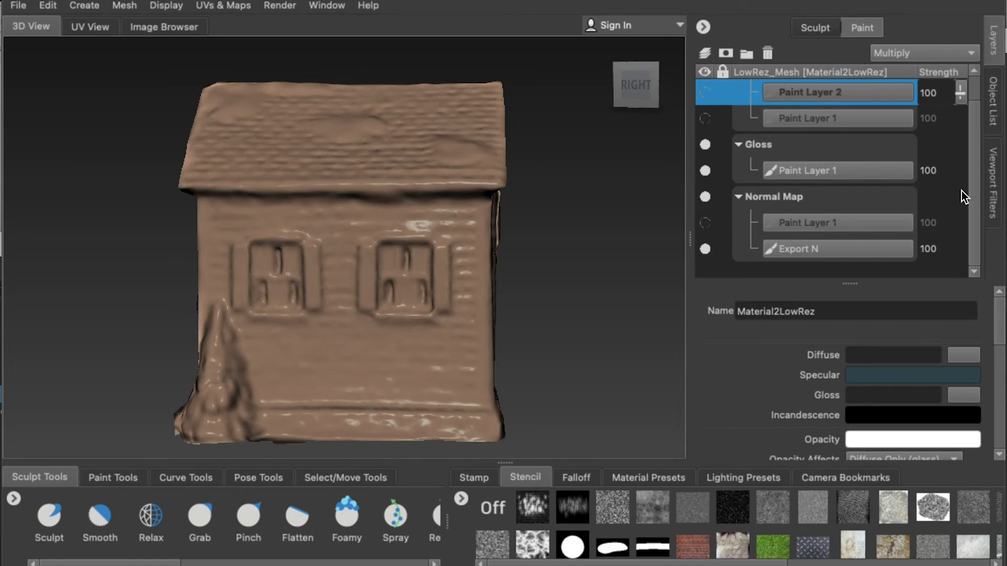
scroll(977, 180, up, 1)
click(705, 144)
click(706, 119)
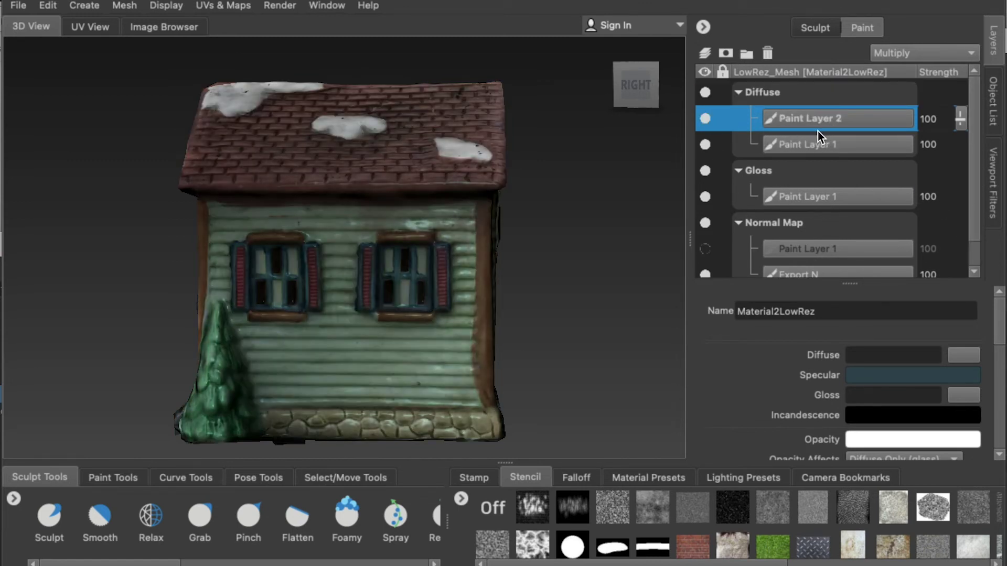
Export diffuse Paint Layer 2 as an 8-bit RGB JPG named Export AO in the Step04 - Bake Texture folder
click(705, 119)
click(704, 118)
right_click(804, 116)
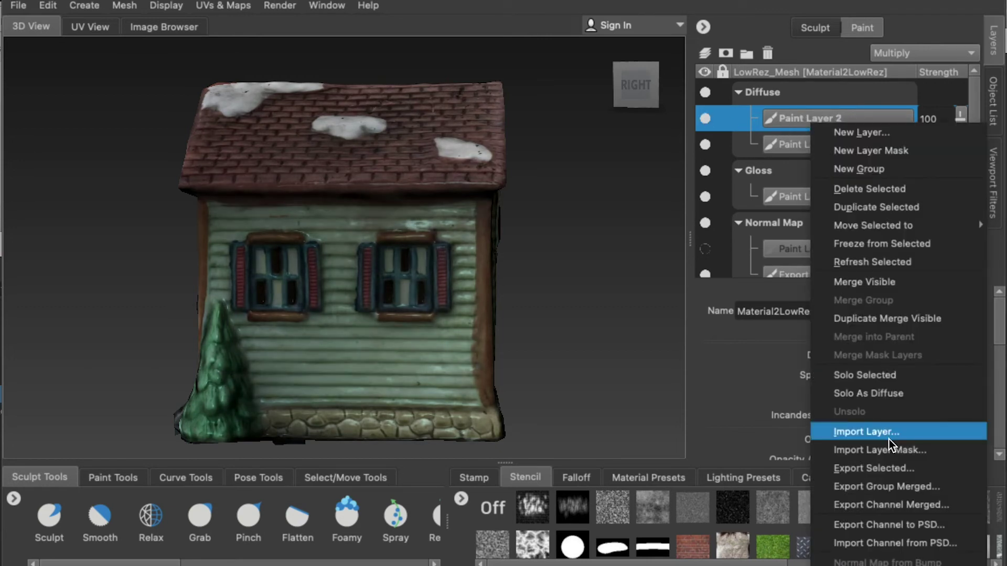
click(885, 469)
text(O)
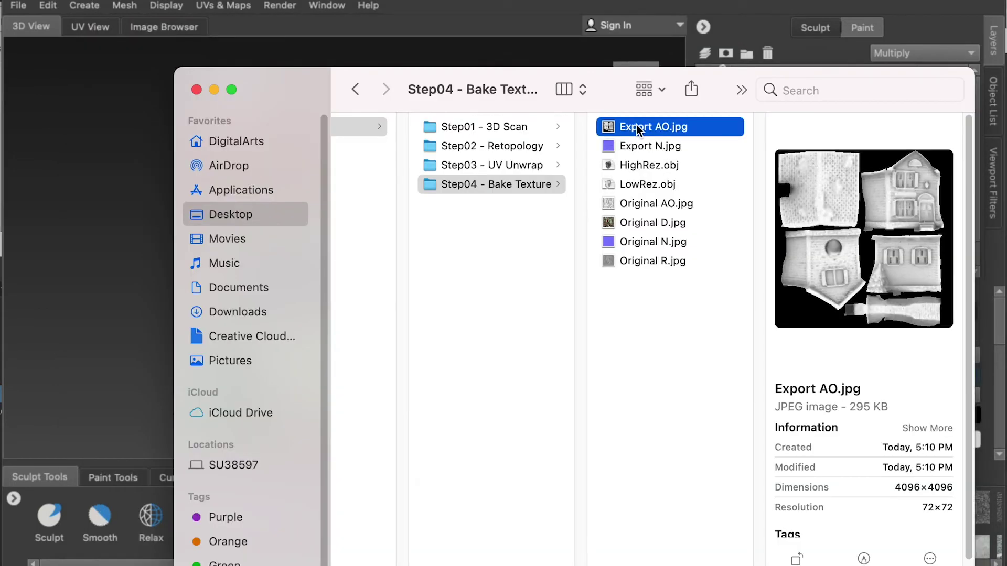
Preview Export AO.jpg and Original AO.jpg in Finder to compare their UV layouts
key(space)
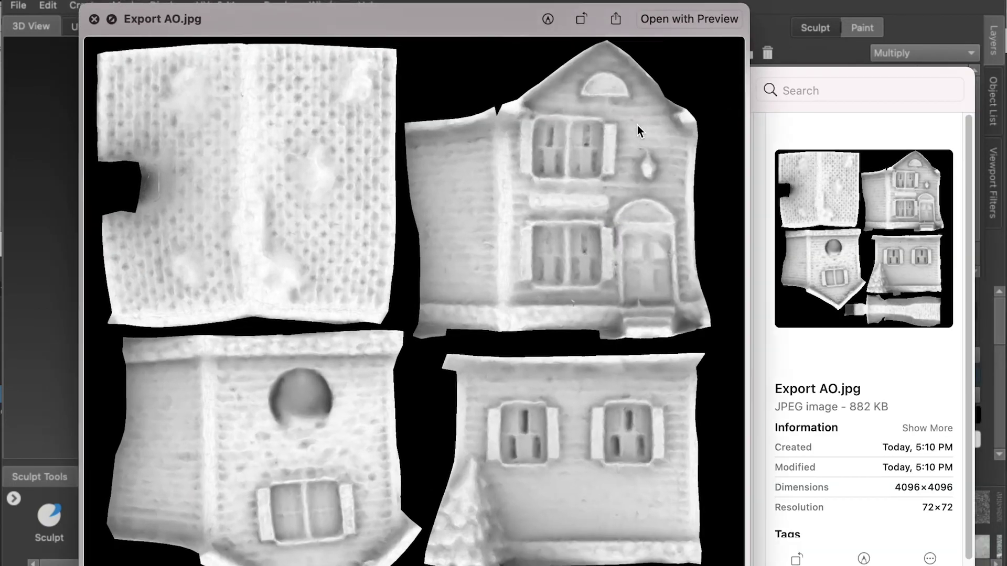
key(space)
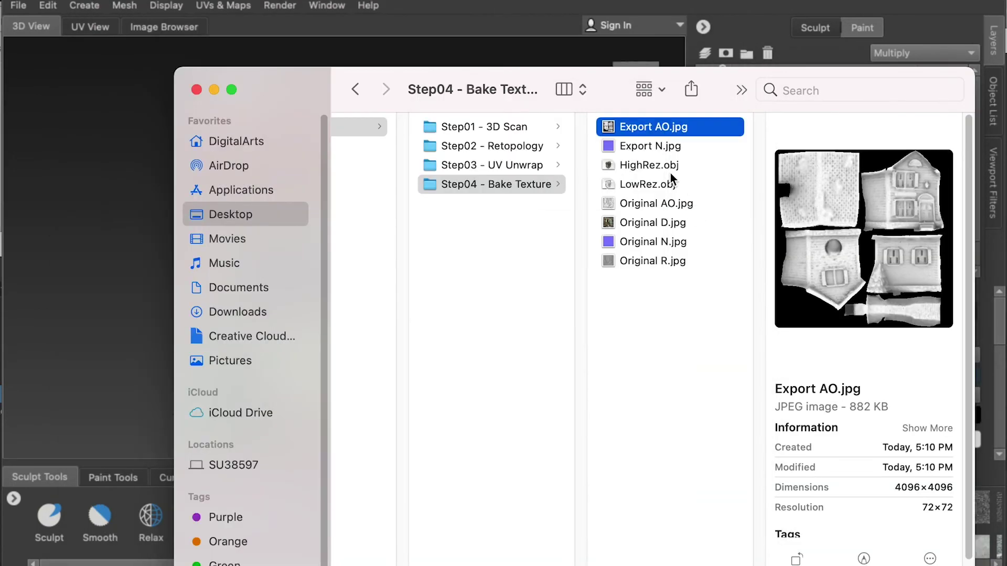
click(638, 185)
click(662, 203)
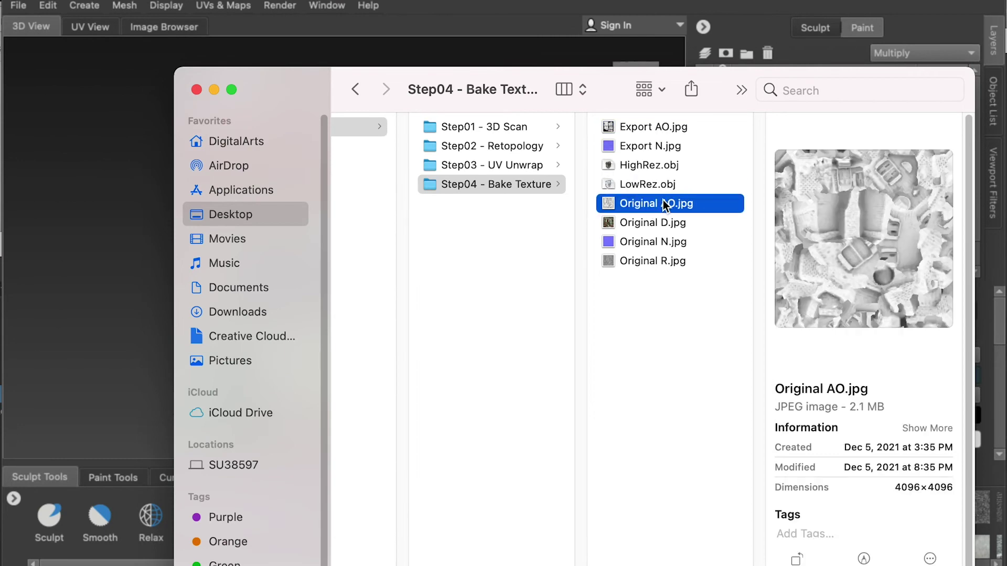
key(space)
key(space)
click(665, 127)
key(space)
key(space)
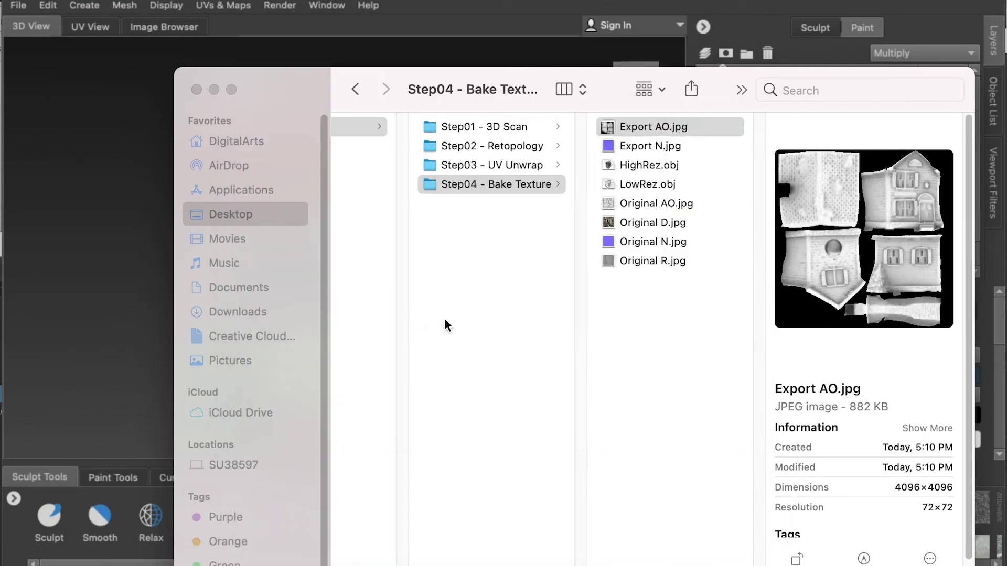
Switch back to Mudbox and export diffuse Paint Layer 1 as an 8-bit RGB JPG named Export D
key(super+Tab)
click(798, 147)
click(703, 145)
click(703, 144)
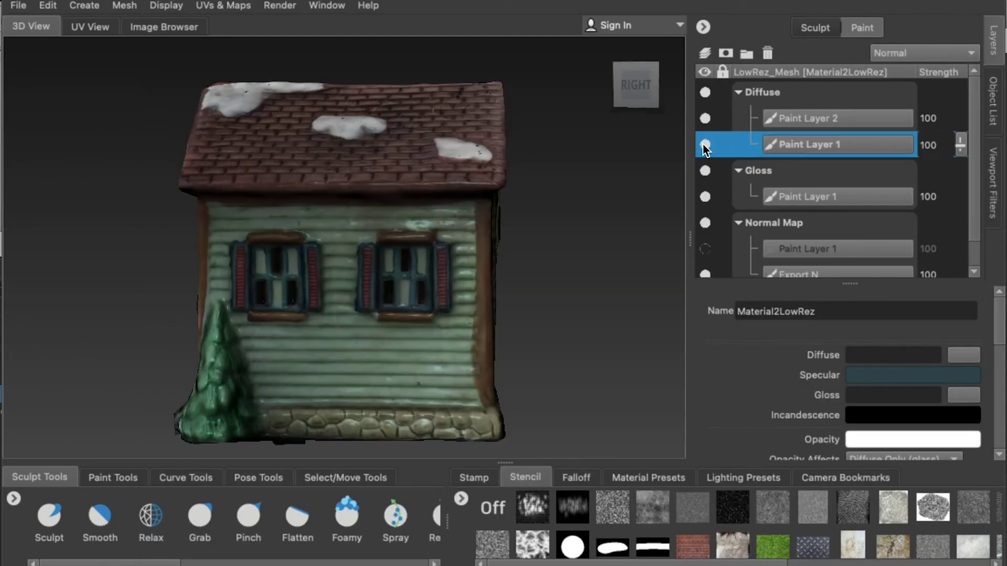
right_click(799, 143)
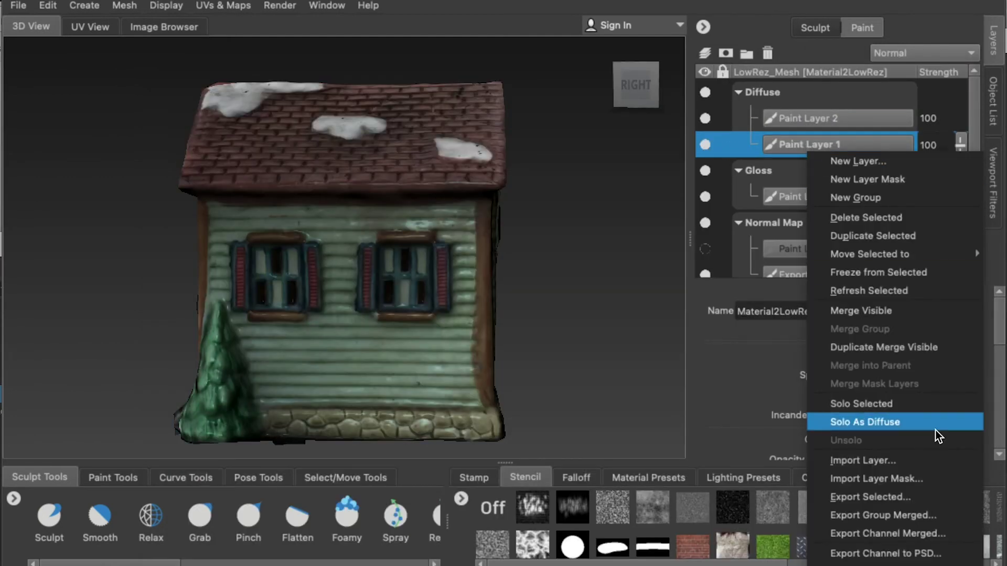
click(902, 496)
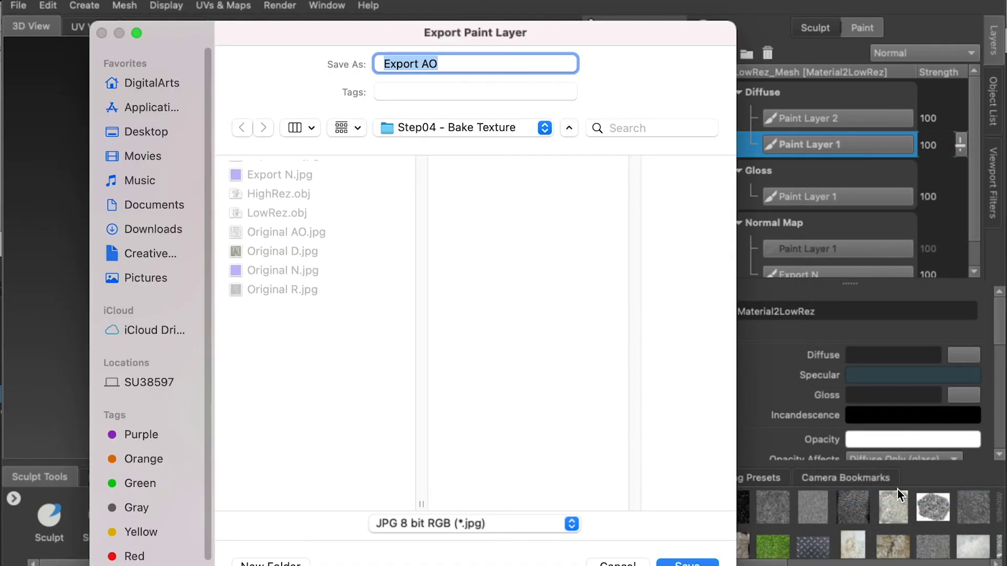
double_click(461, 64)
text(D)
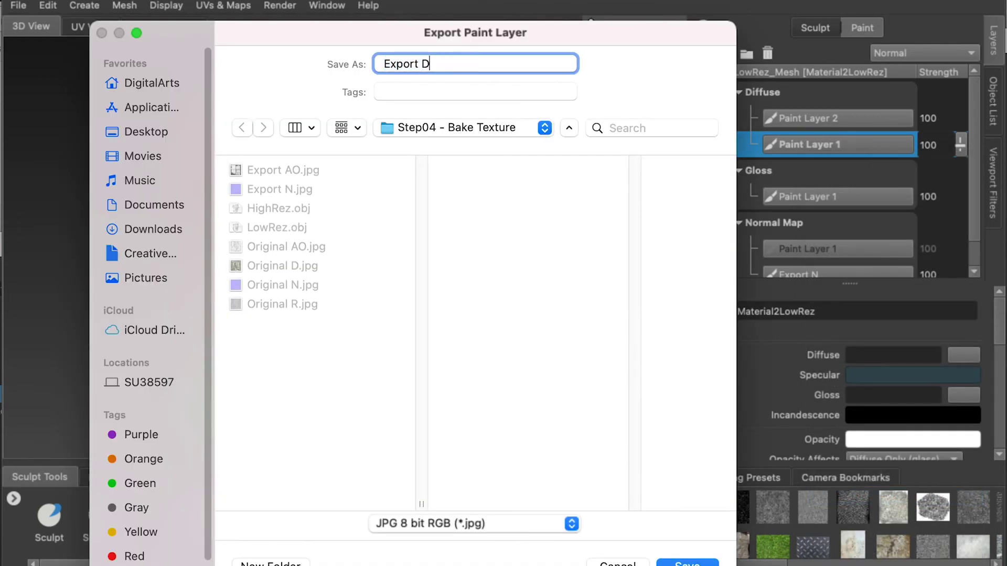
key(Return)
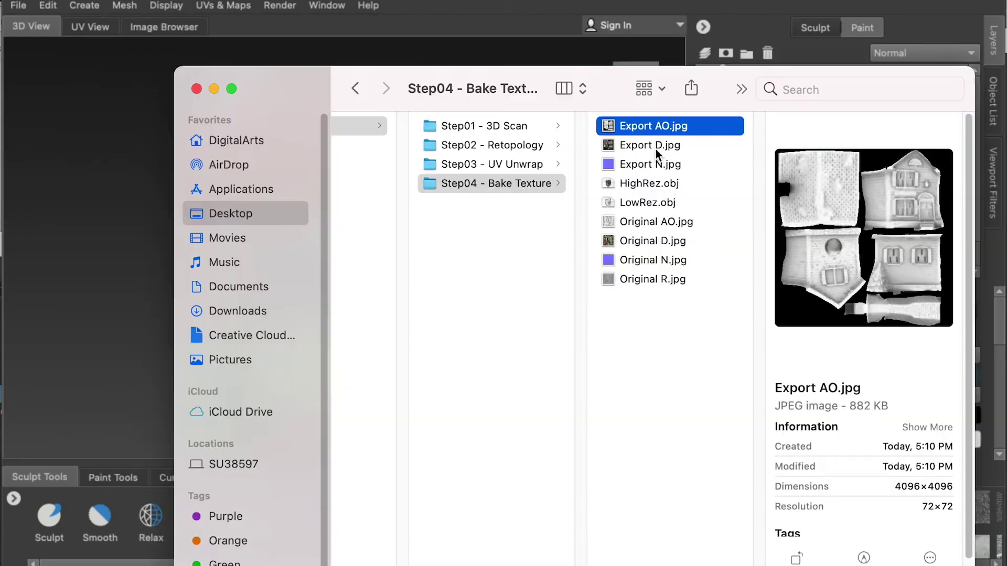
Preview Export D.jpg and Original D.jpg in Finder to compare the baked diffuse map with the source
click(656, 149)
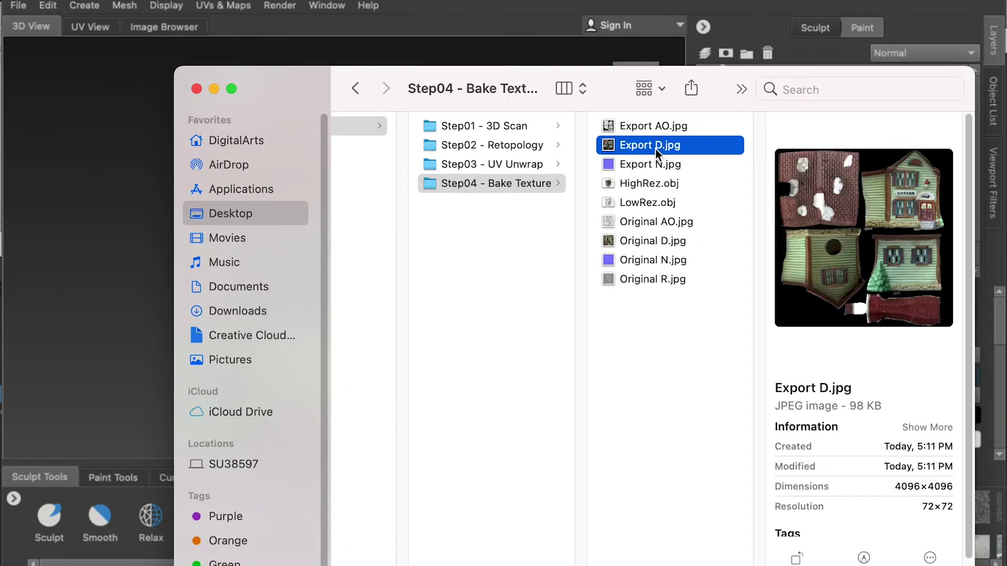
key(space)
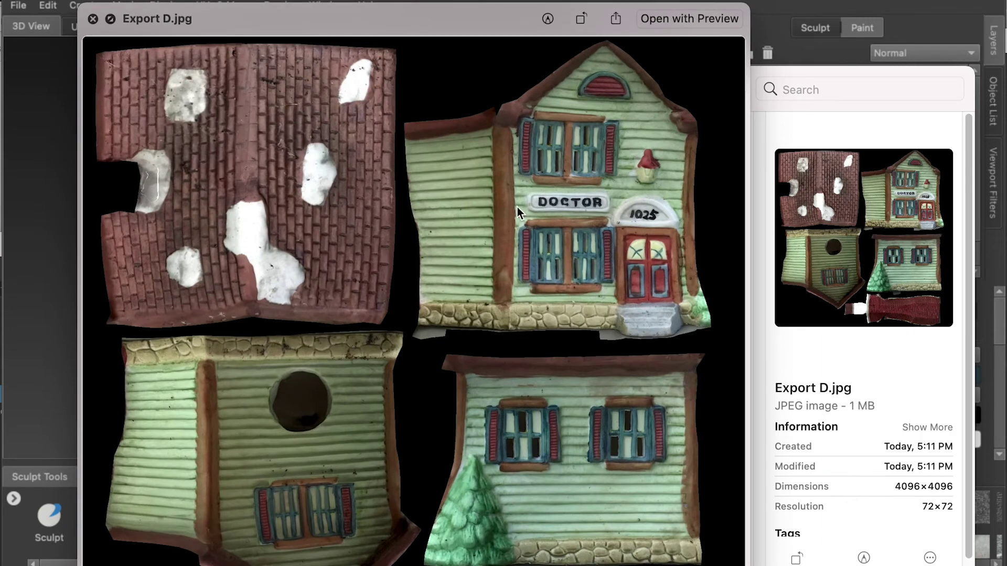
key(space)
click(634, 240)
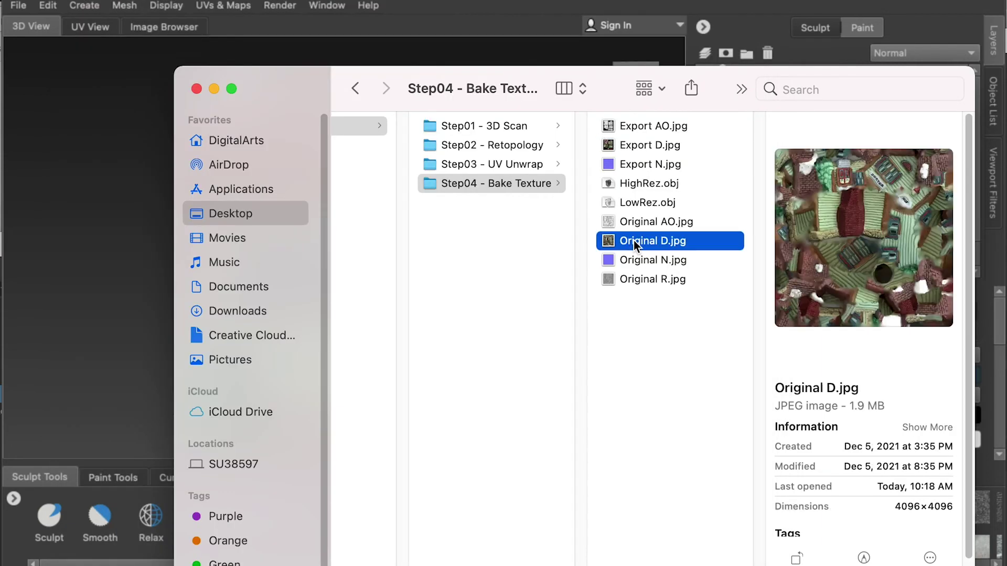
key(space)
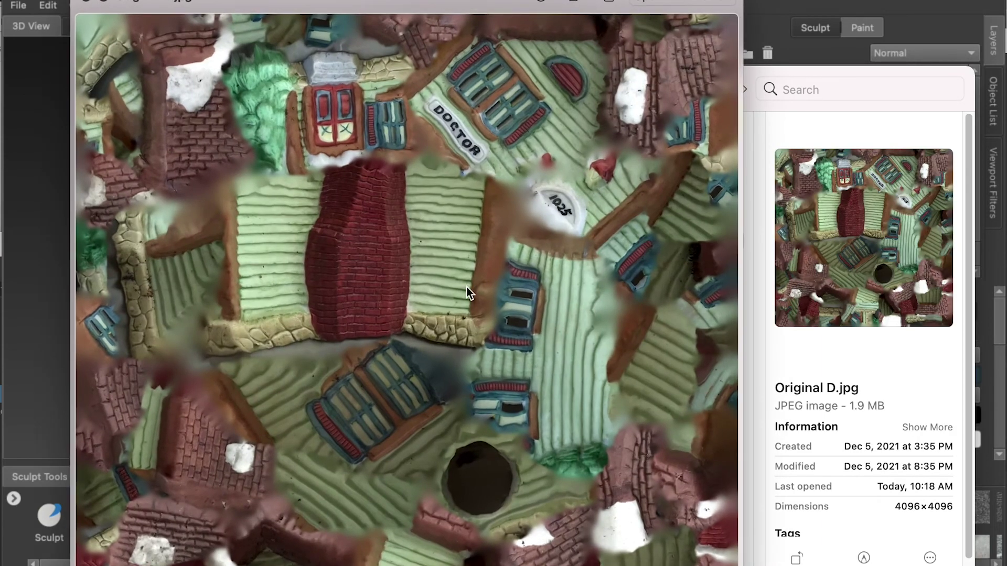
key(space)
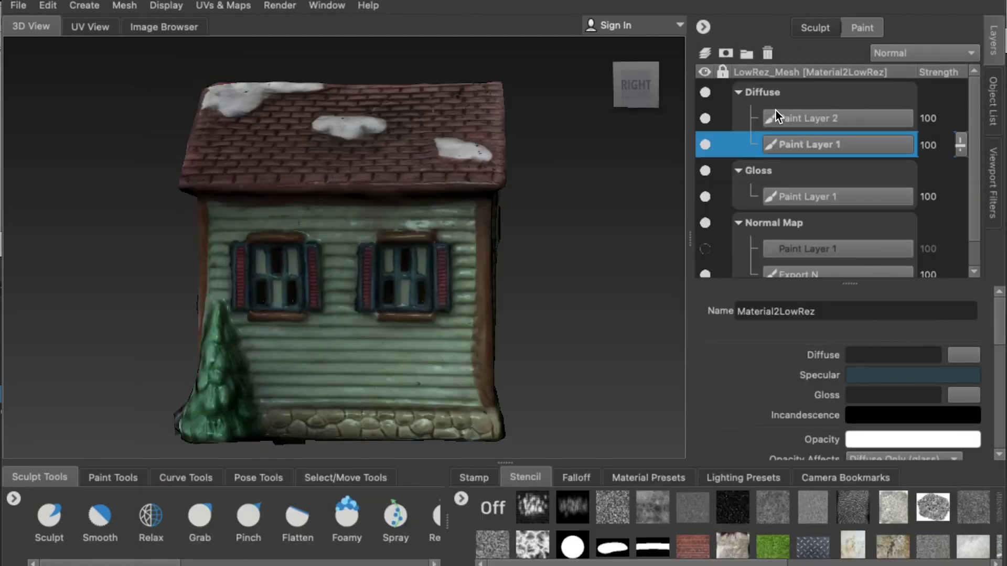
Export the merged Diffuse channel from Mudbox as an 8-bit RGB JPG named Export D with AO
right_click(761, 97)
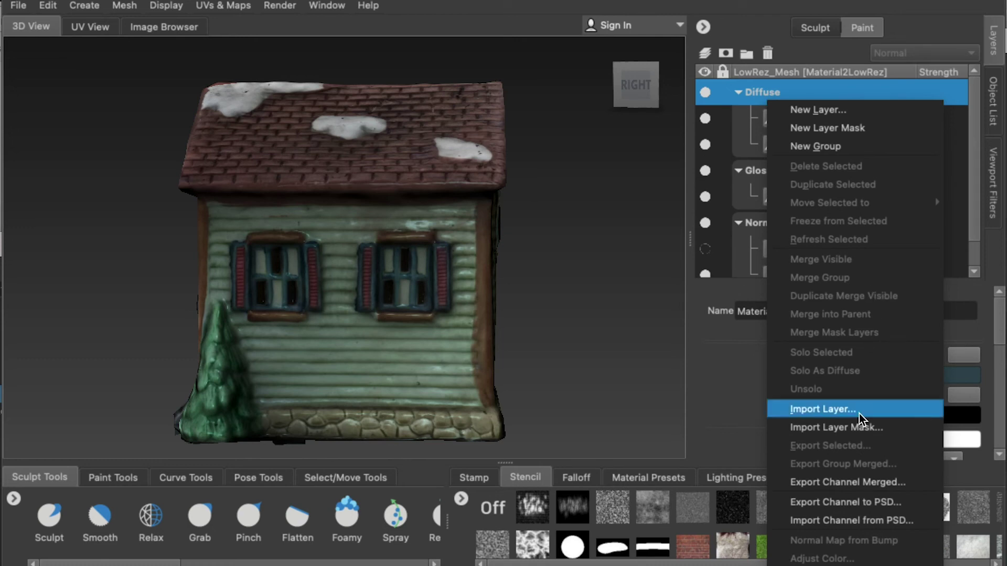
click(869, 483)
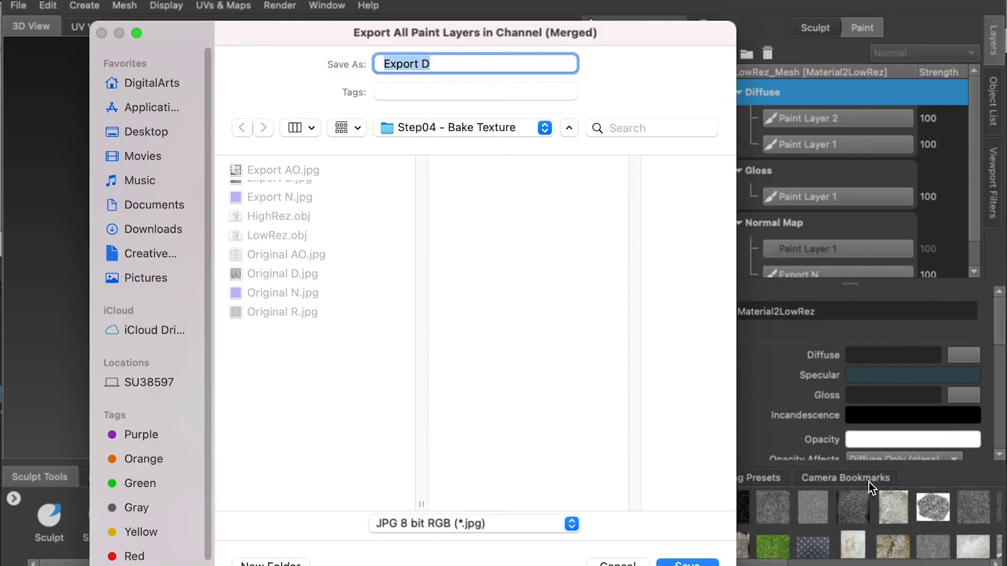
click(442, 65)
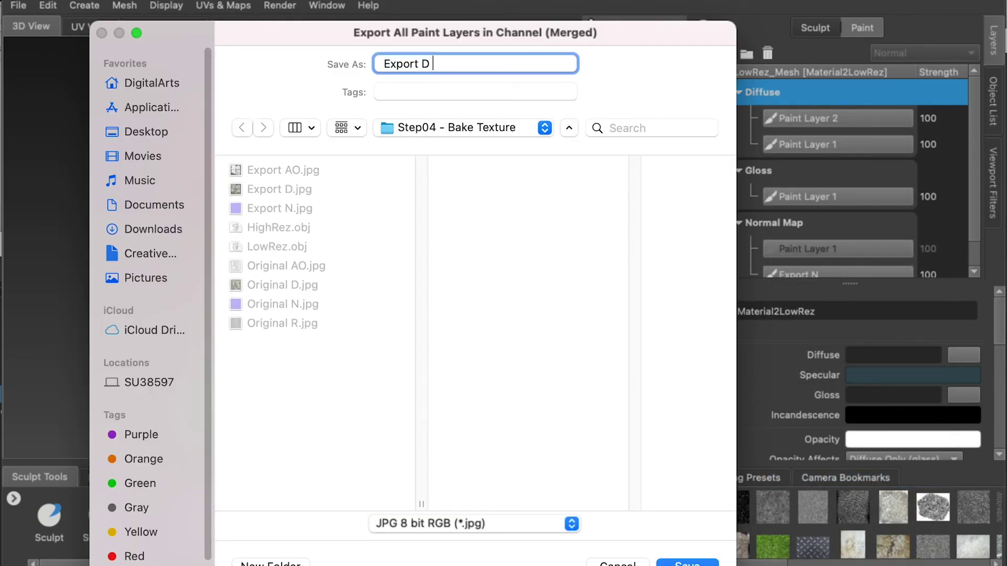
text(with AO)
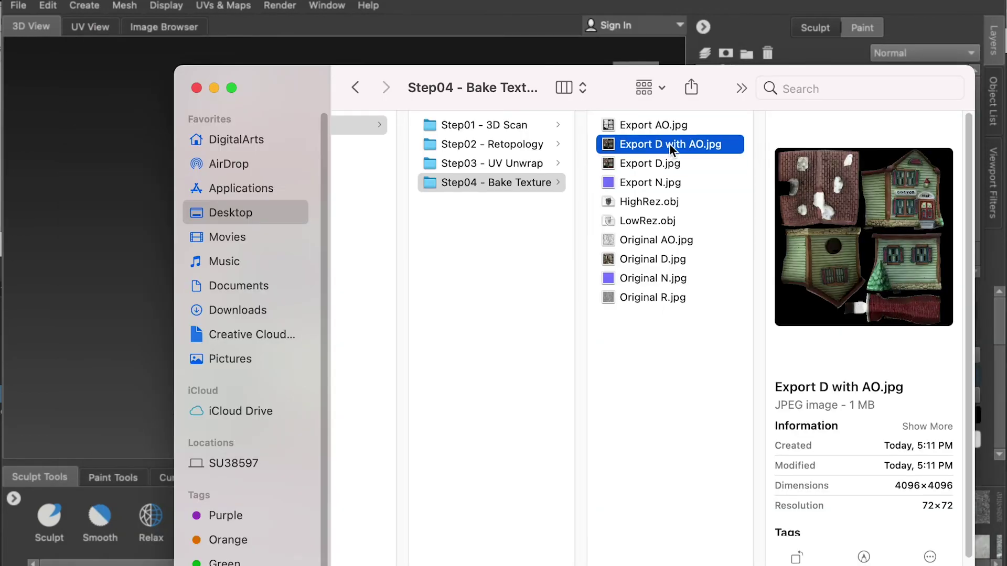
Preview Export D with AO.jpg in Finder and compare it with Export D.jpg and Export AO.jpg
key(space)
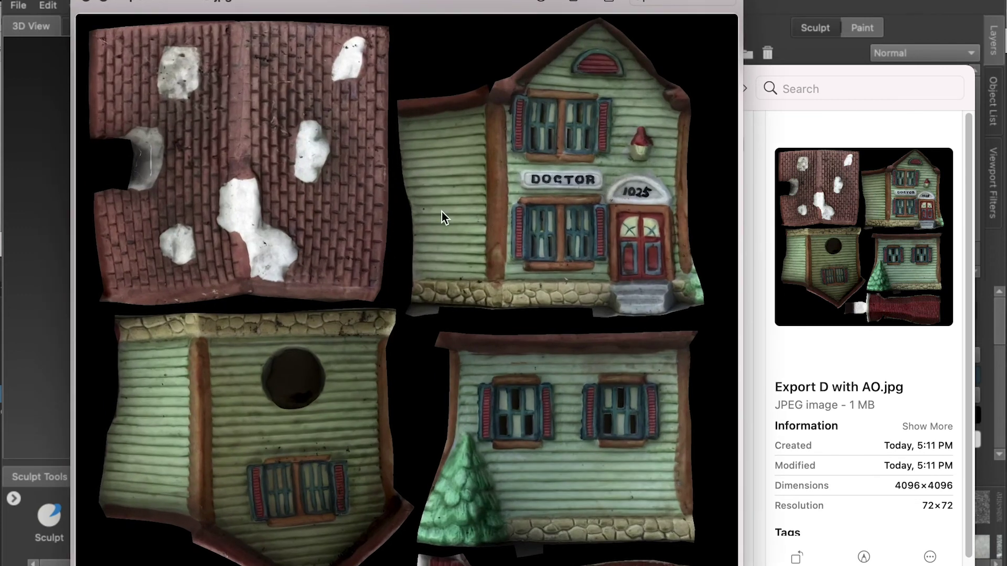
key(space)
click(663, 130)
click(657, 156)
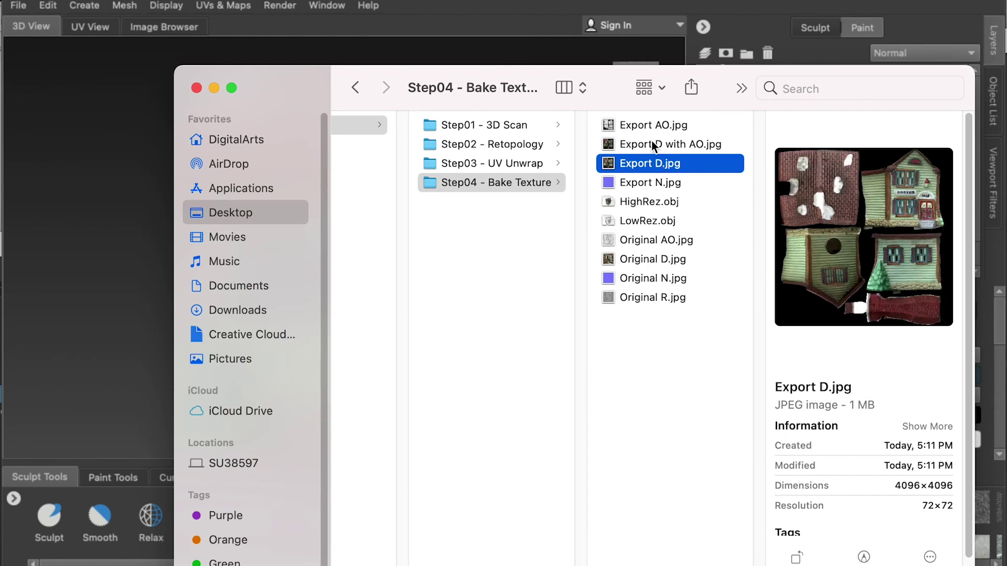
click(651, 141)
click(646, 125)
Switch back to Mudbox, export gloss Paint Layer 1 as an 8-bit RGB JPG named Export R, and preview the file in Finder
click(706, 3)
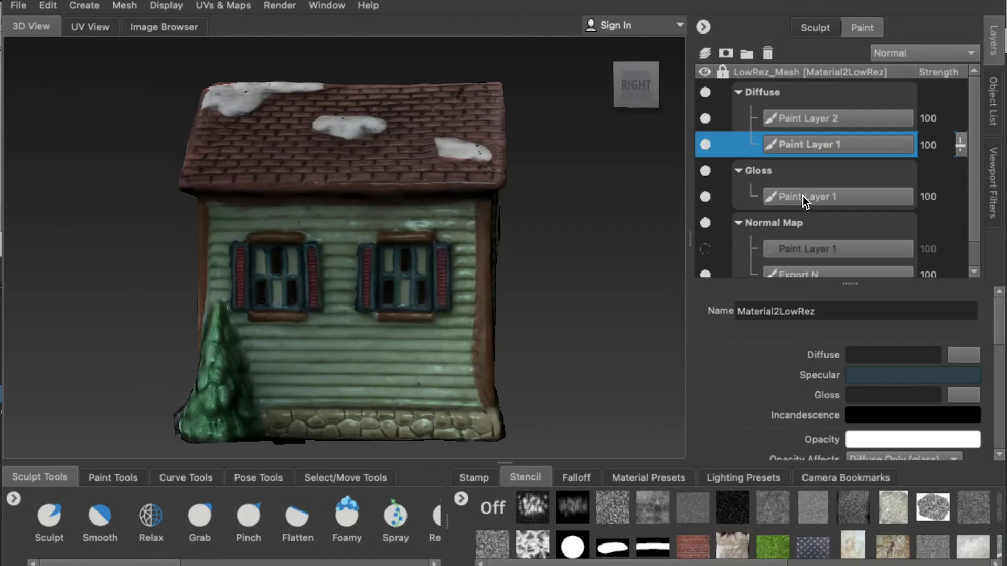
right_click(802, 196)
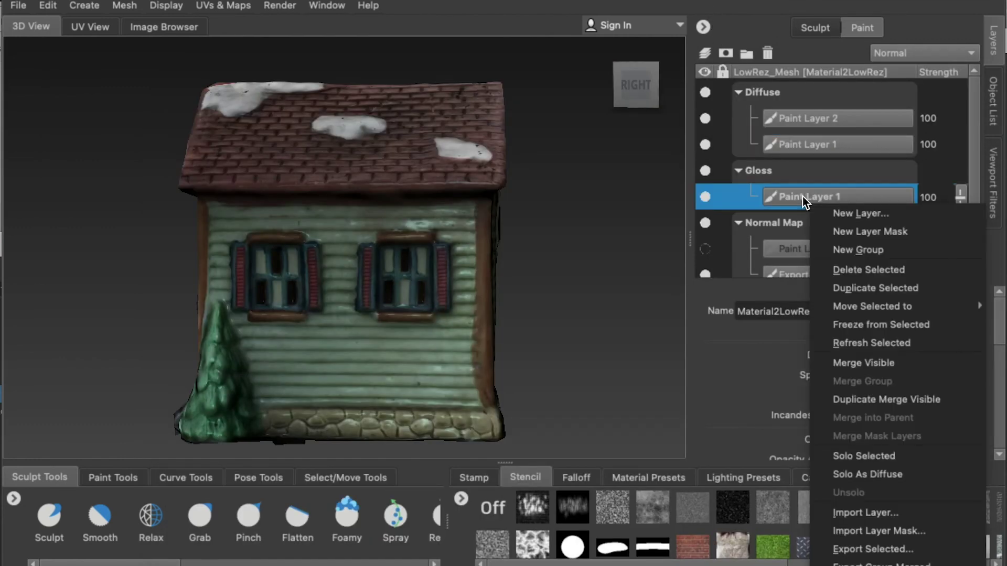
click(886, 549)
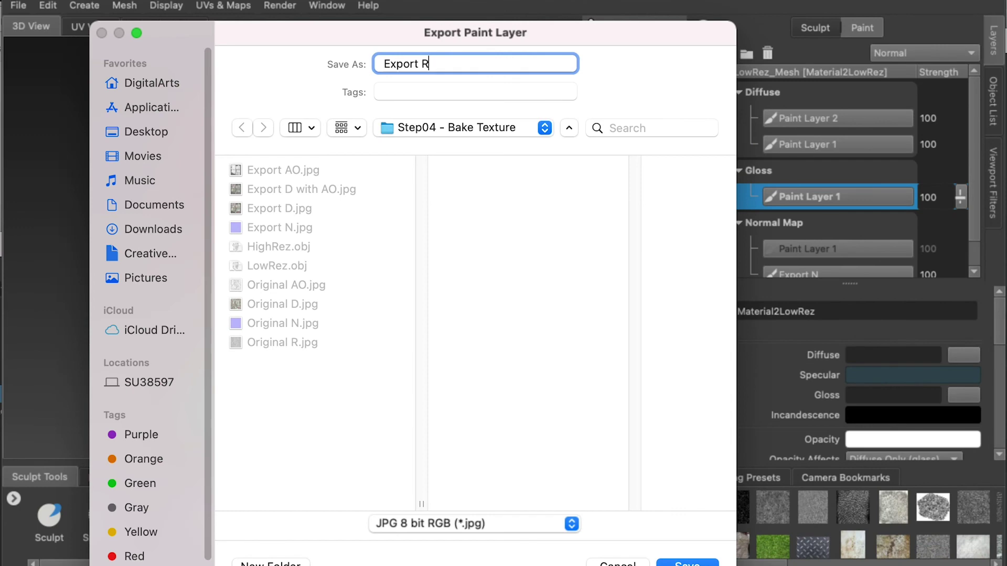
key(Return)
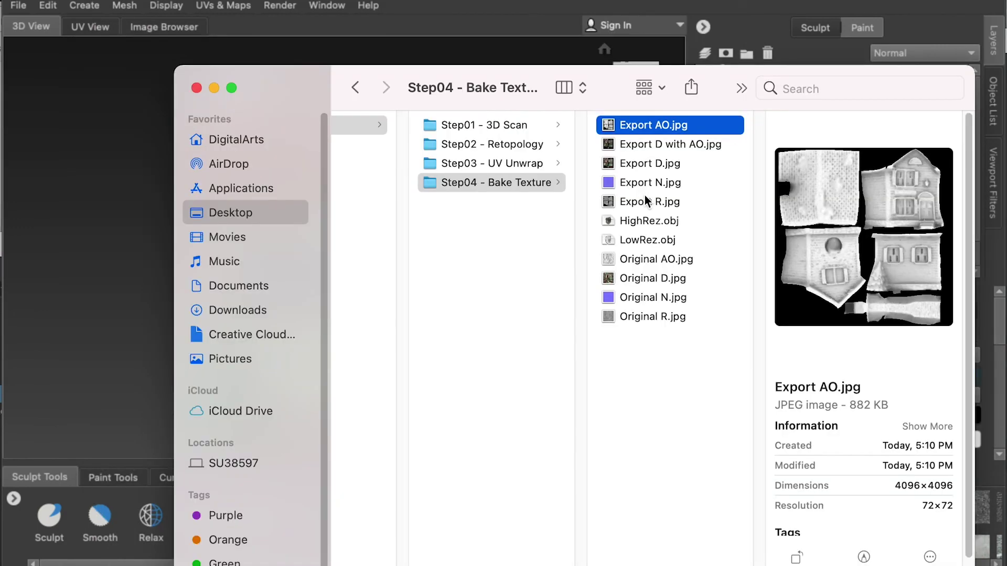
click(642, 203)
key(space)
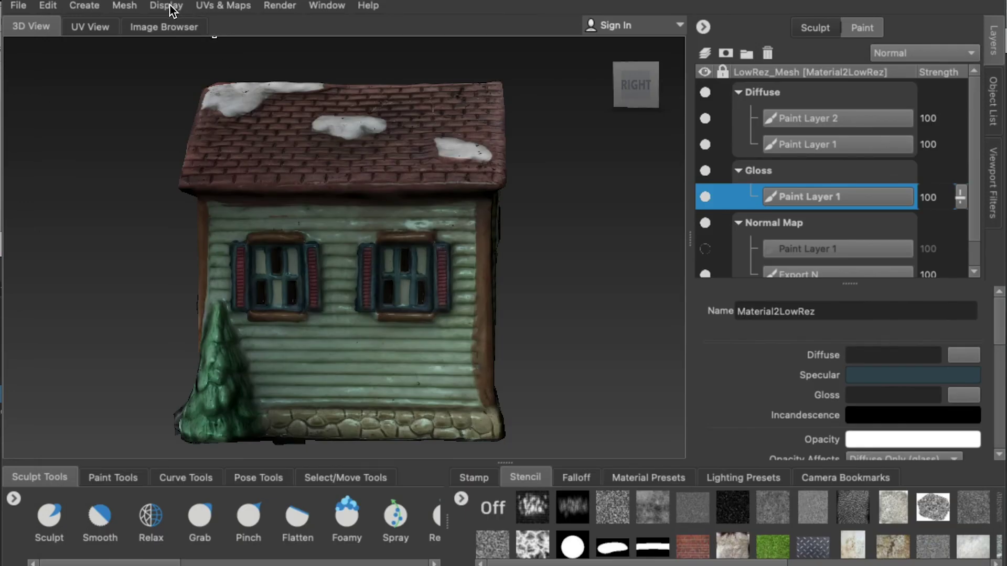
Turn on the wireframe display in Mudbox and inspect the low-resolution house's baked textures around the tree, front facade and side wall
click(152, 6)
click(246, 213)
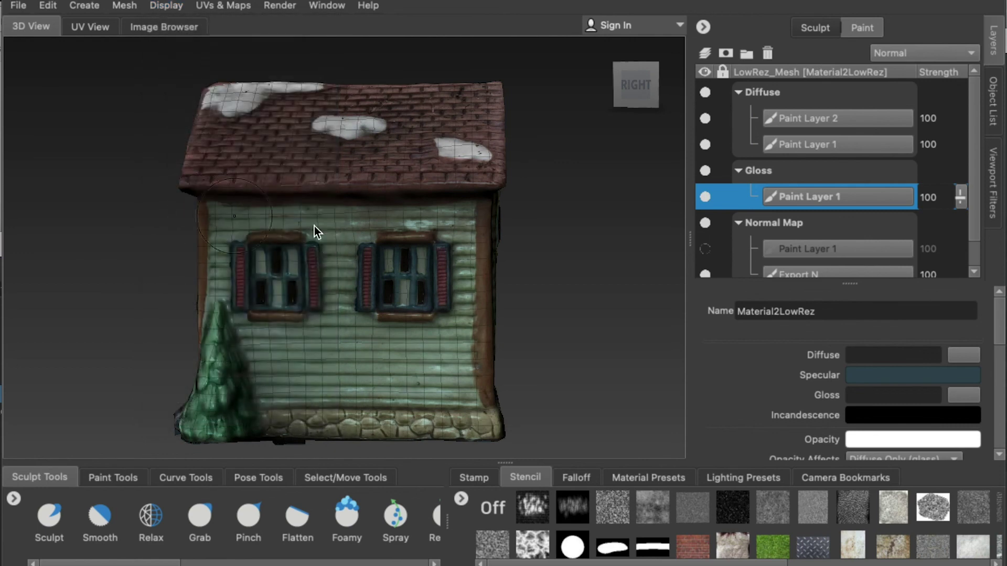
scroll(395, 240, up, 5)
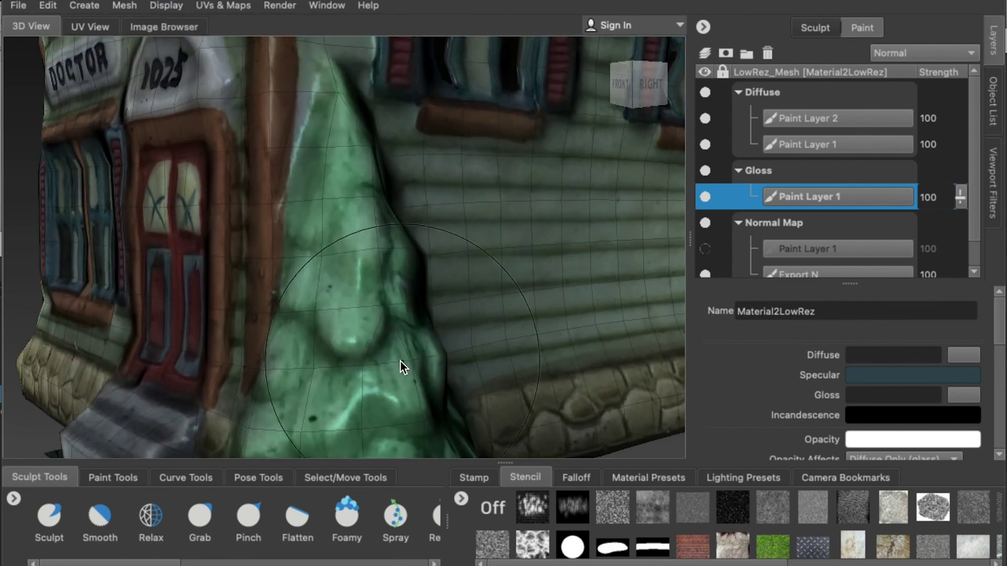
scroll(401, 362, up, 3)
alt+drag(401, 362, 395, 296)
alt+right_drag(395, 296, 357, 322)
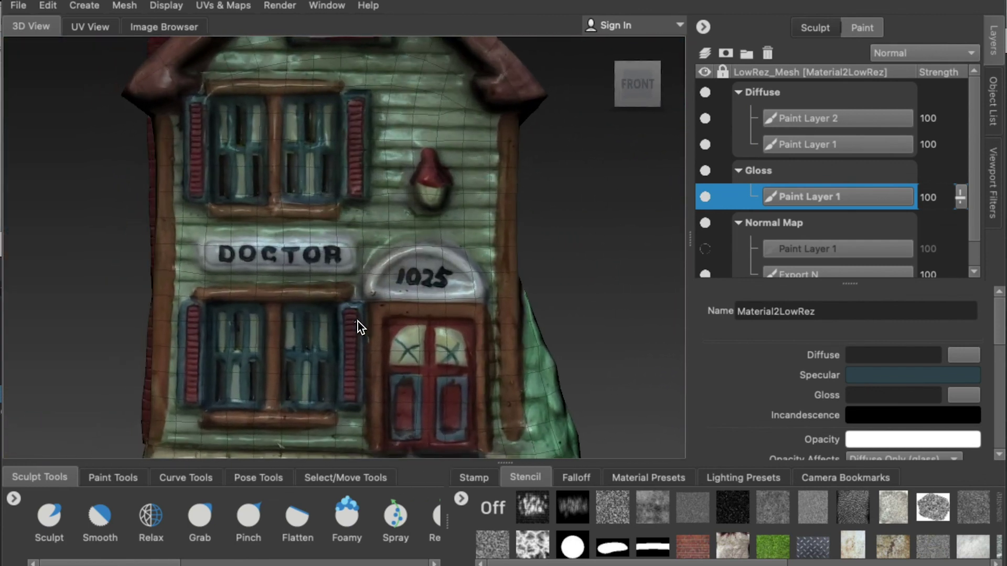
alt+drag(358, 322, 188, 310)
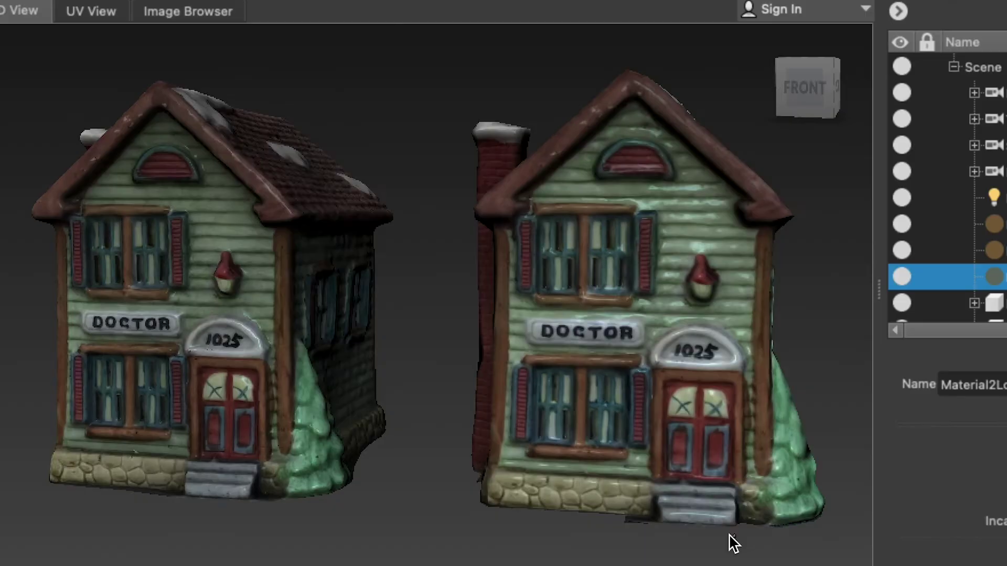
Compare the textured high- and low-resolution houses side by side, then highlight both meshes to examine their polygon density
alt+drag(733, 543, 761, 543)
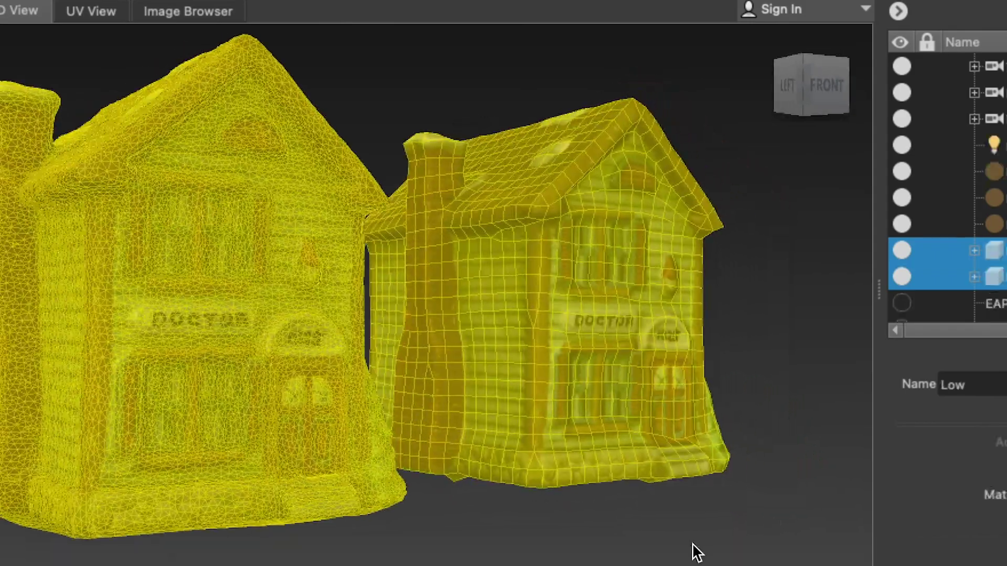
mouse_move(692, 545)
alt+mouse_down()
mouse_move(575, 544)
mouse_move(708, 536)
alt+mouse_up()
alt+right_drag(711, 545, 618, 549)
alt+drag(619, 549, 669, 548)
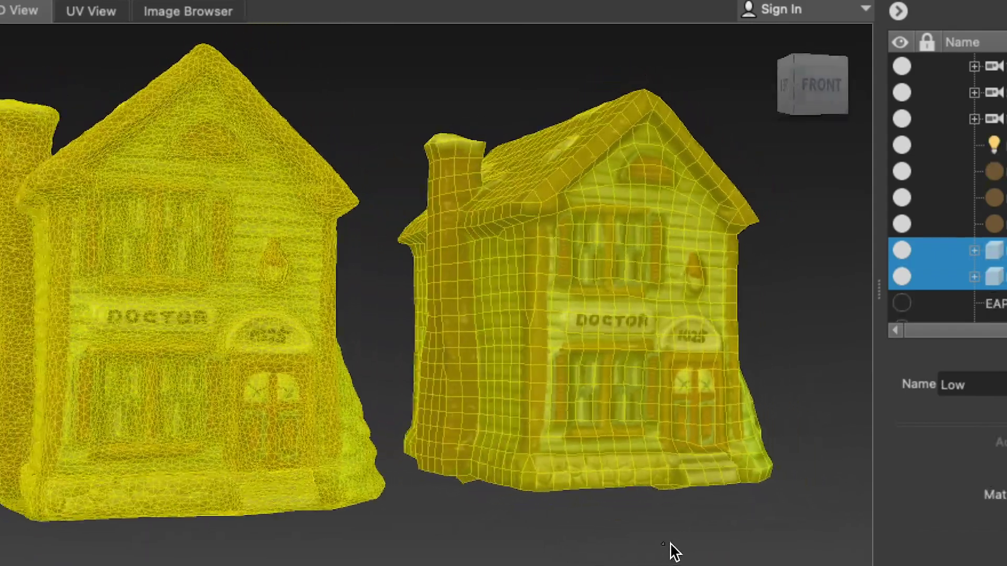